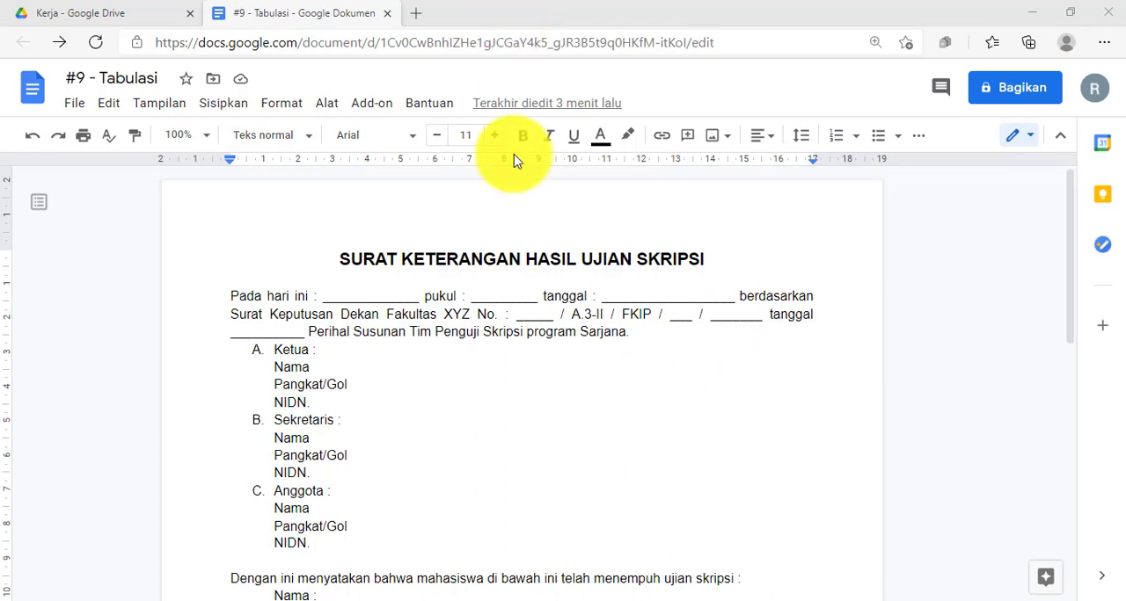
Review the thesis exam result letter from its title through the examiner sections and the student details.
scroll(510, 319, "down", 2)
scroll(510, 319, "up", 2)
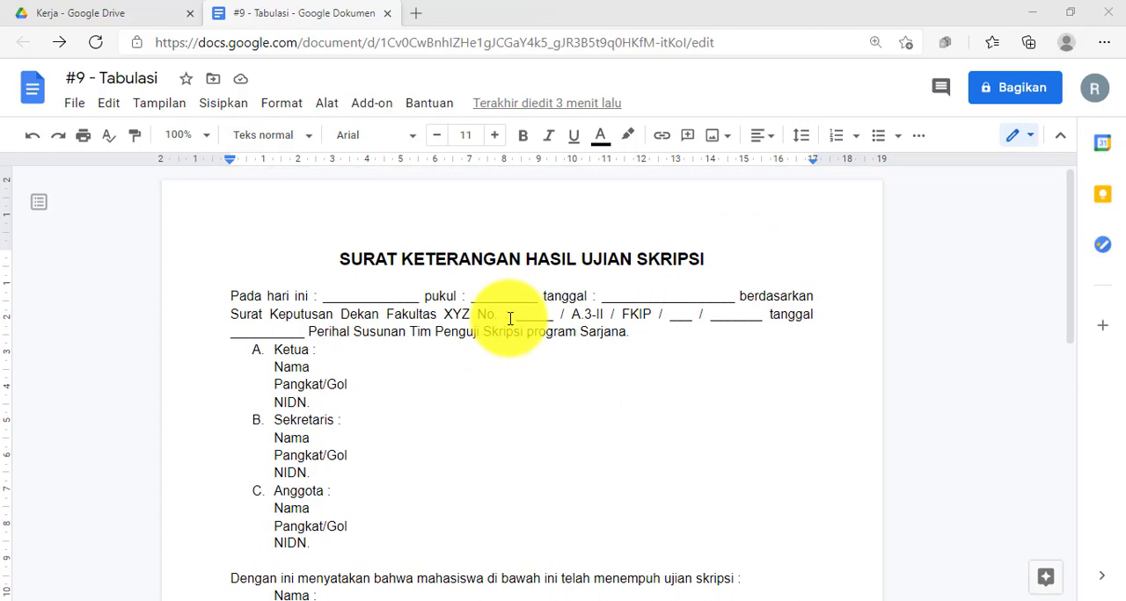
scroll(510, 319, "down", 5)
scroll(510, 319, "up", 5)
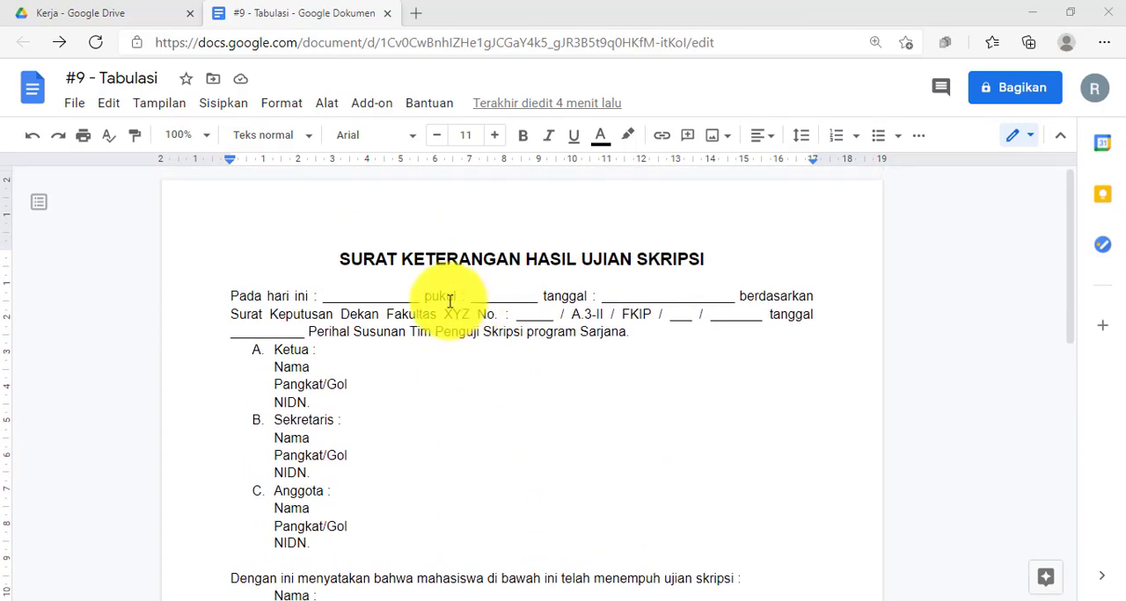
left_click_drag(336, 257, 710, 254)
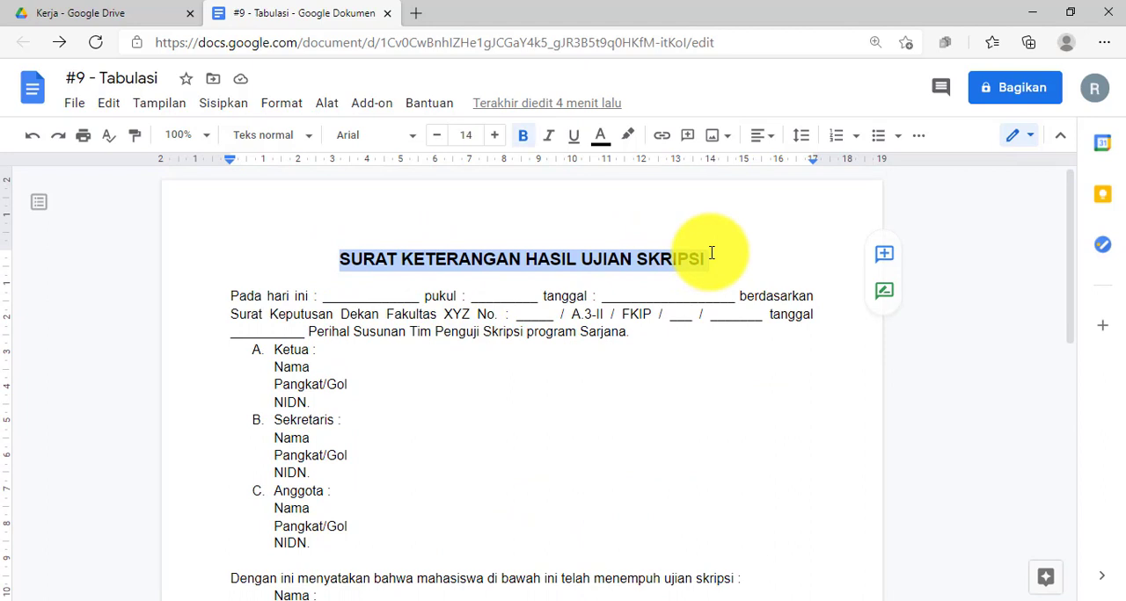
left_click(332, 261)
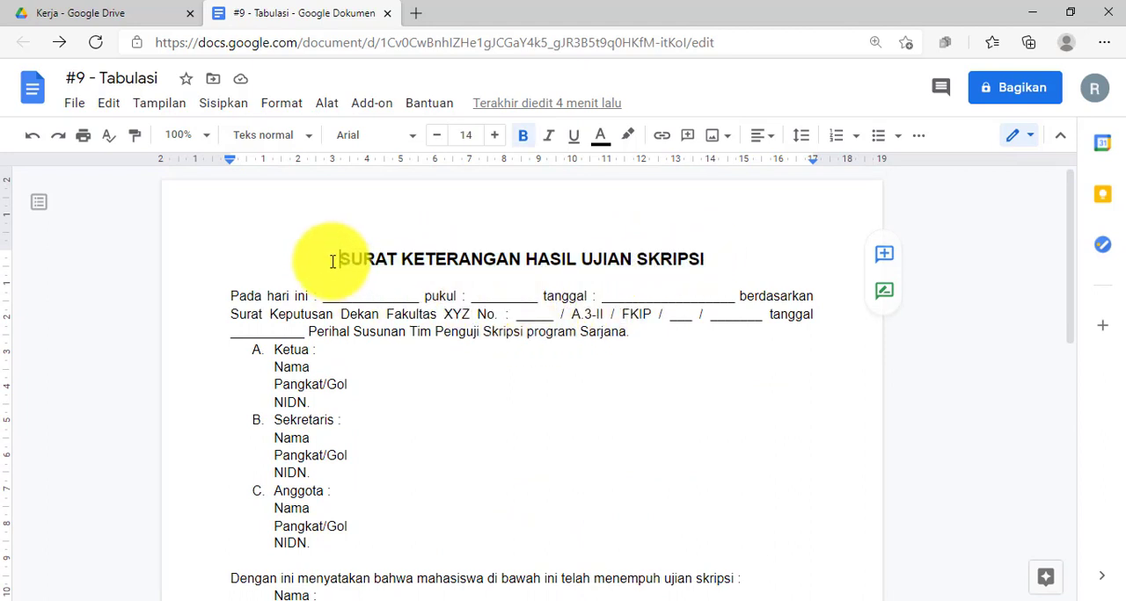
scroll(332, 261, "down", 2)
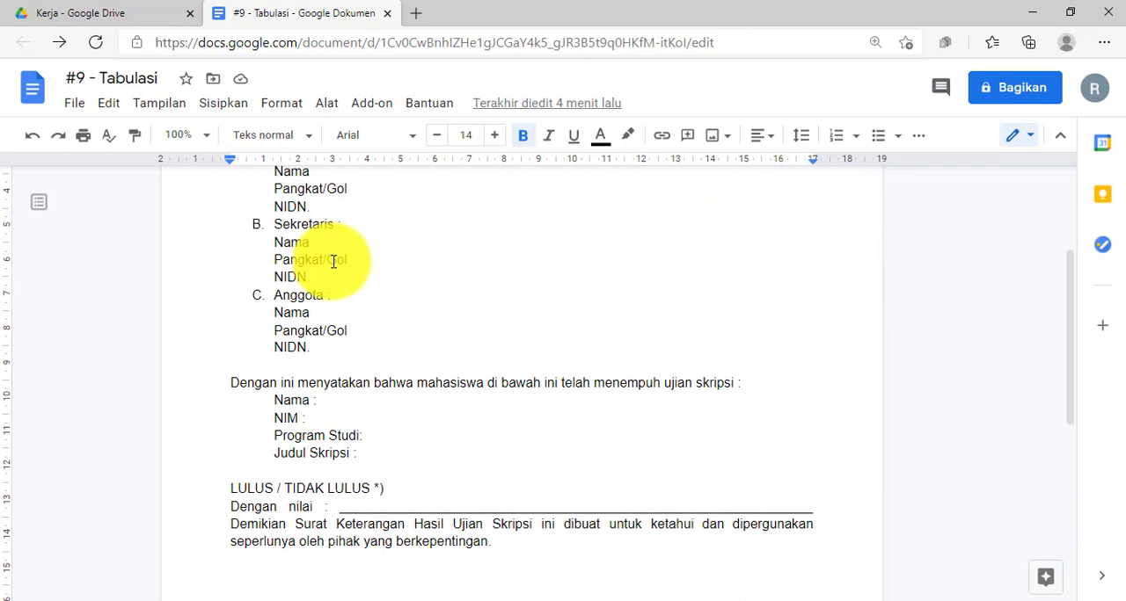
scroll(462, 312, "up", 2)
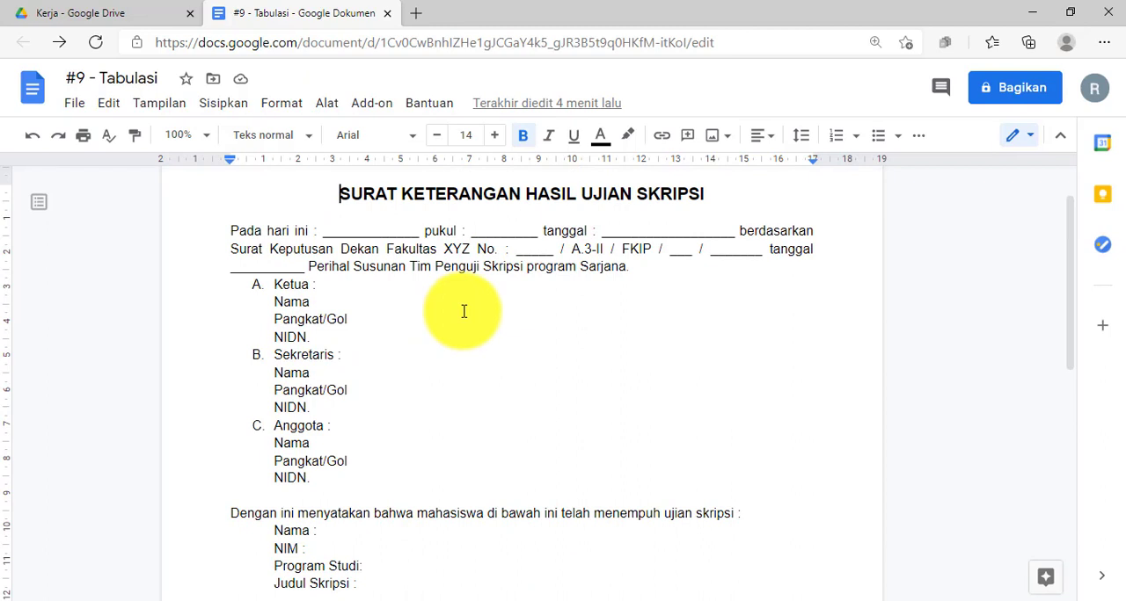
left_click_drag(330, 206, 445, 460)
left_click(448, 460)
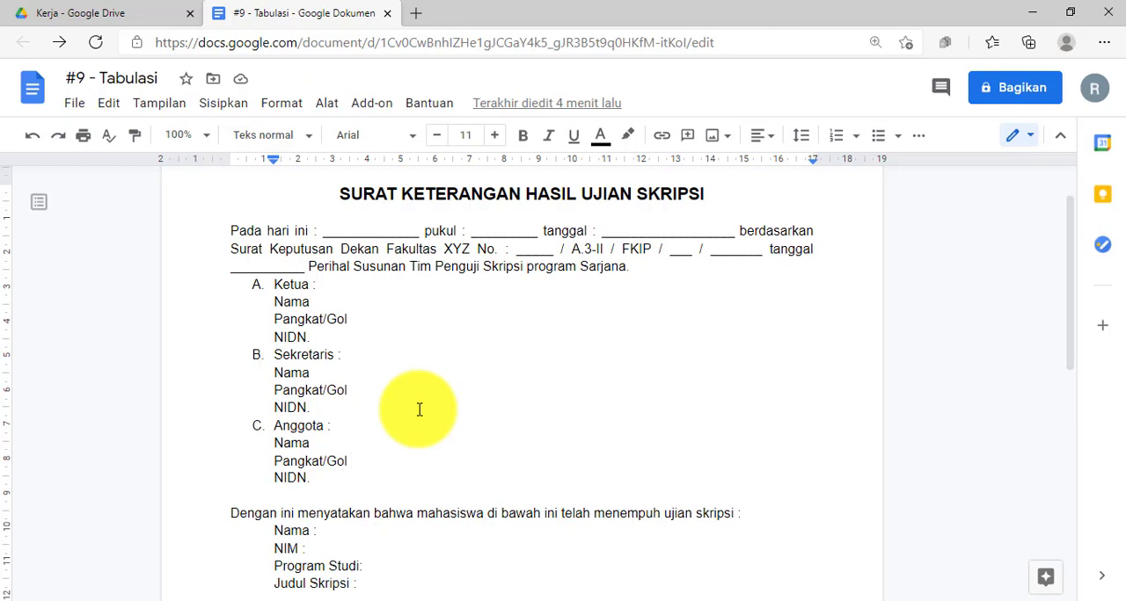
Inspect the ruler tab stops on the Ketua section's lines and the tab-stop types available on the ruler.
left_click(368, 298)
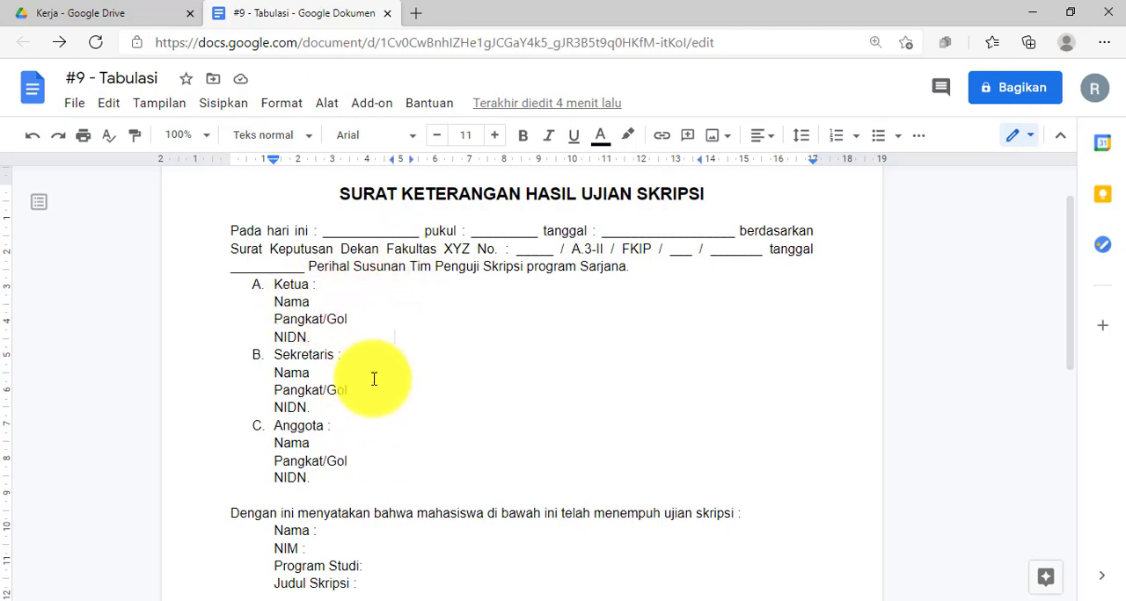
left_click_drag(256, 299, 318, 337)
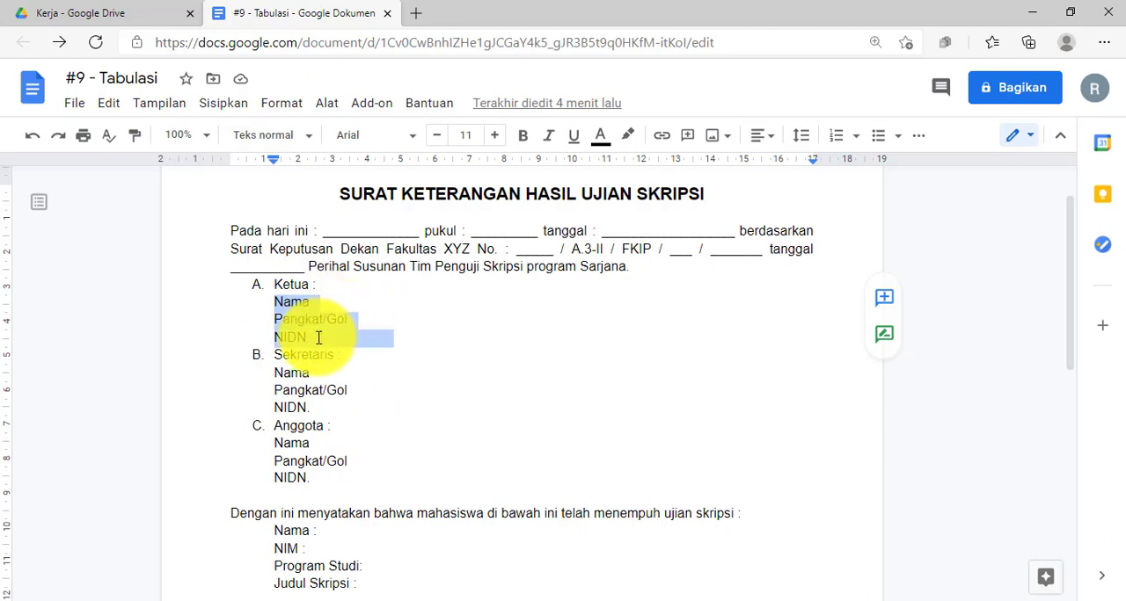
left_click(392, 337)
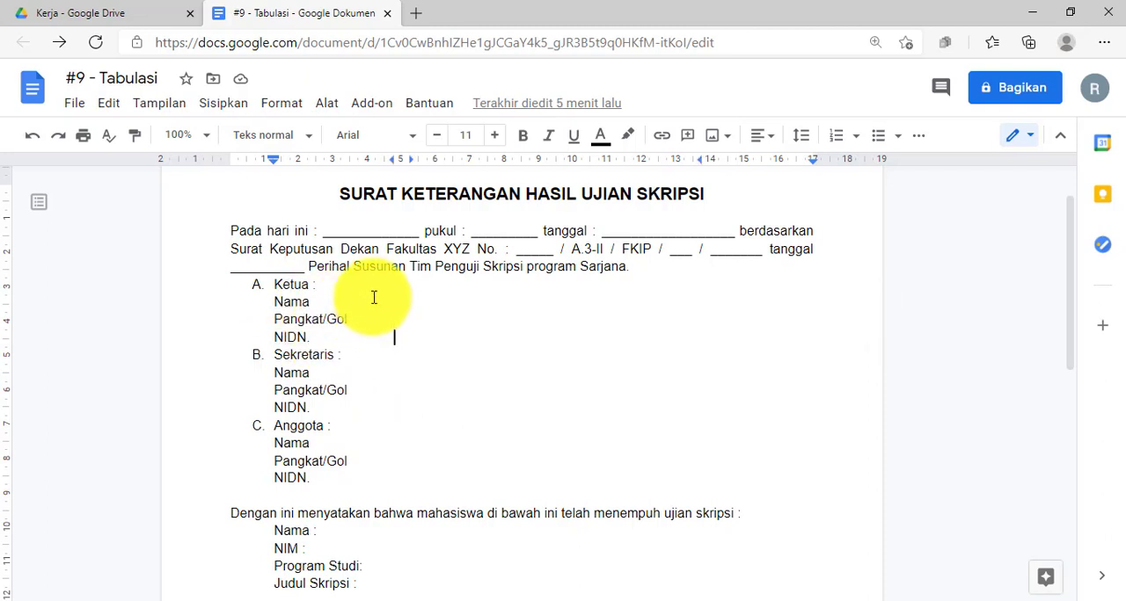
left_click(804, 167)
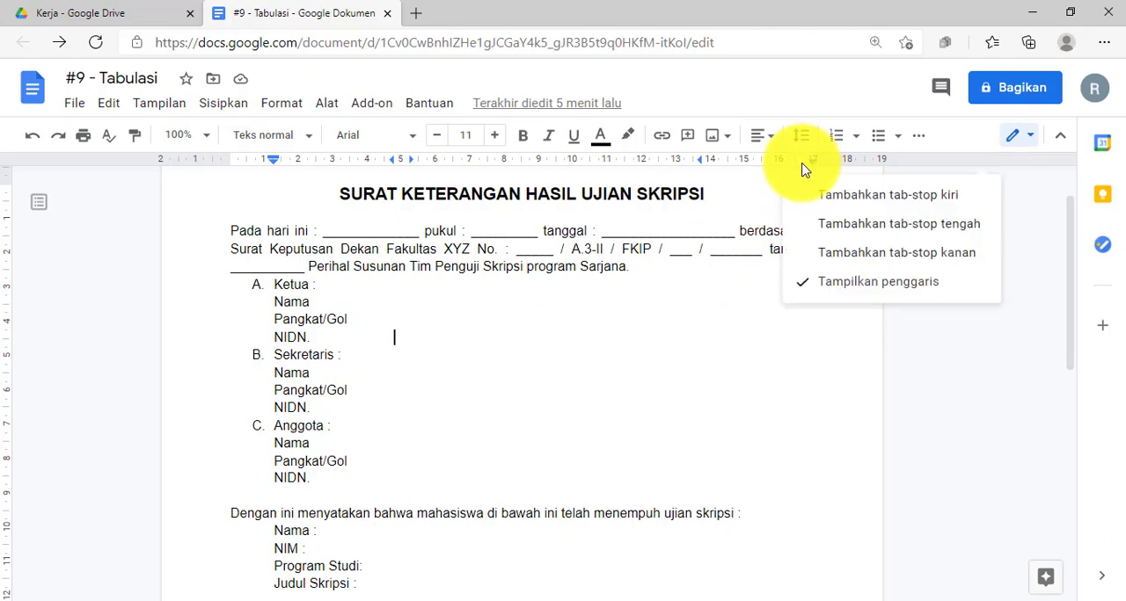
left_click(757, 183)
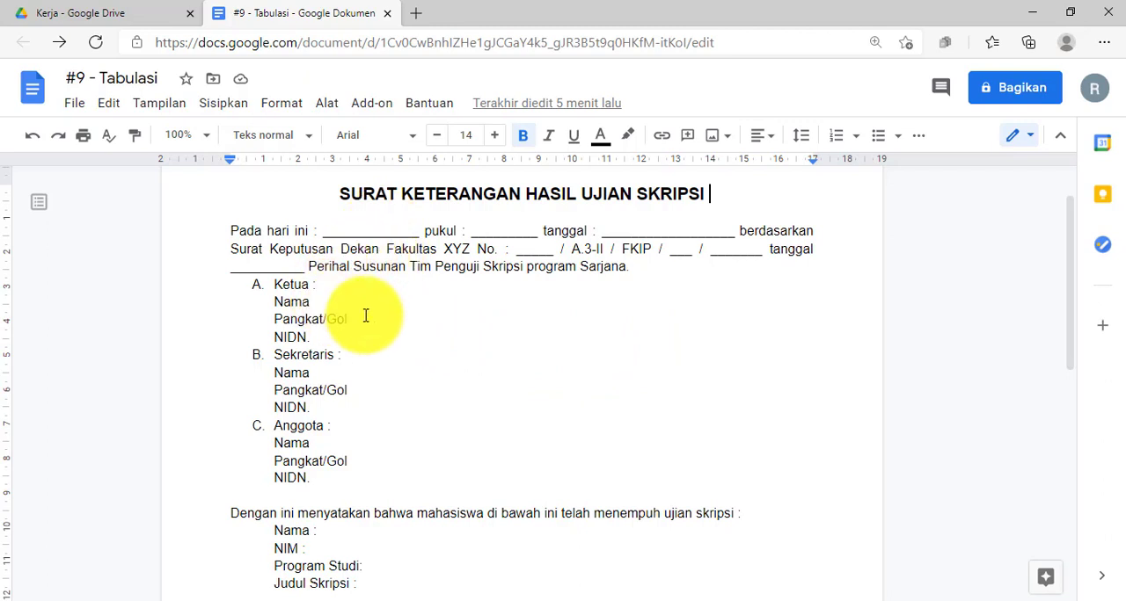
scroll(365, 315, "down", 1)
scroll(369, 303, "up", 1)
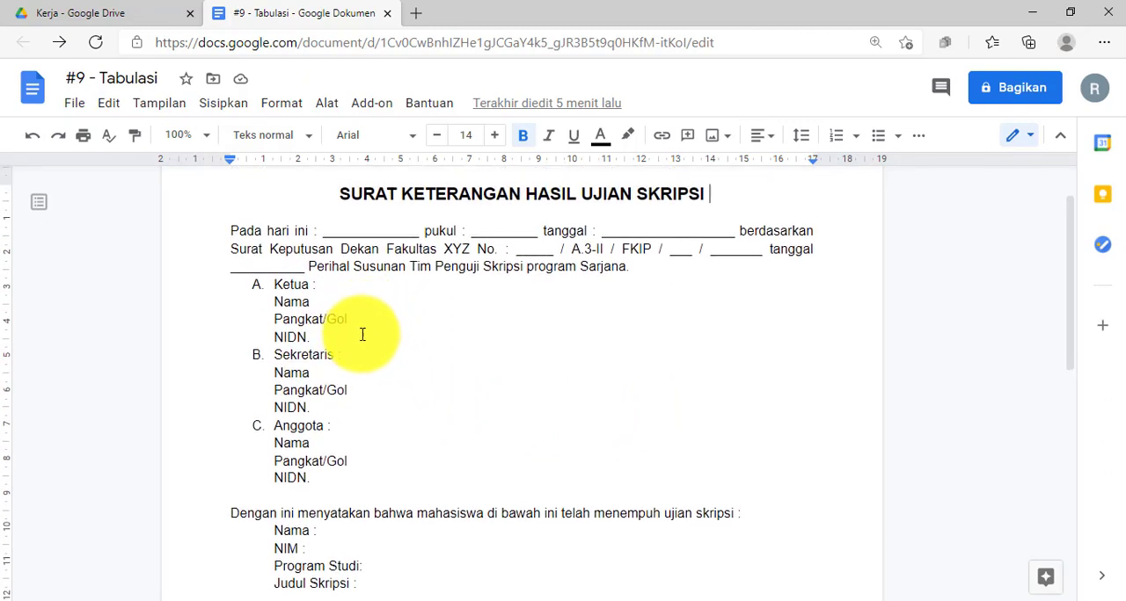
Add a left tab stop at about 4.5 cm on the ruler for the Nama line under Ketua.
left_click(324, 303)
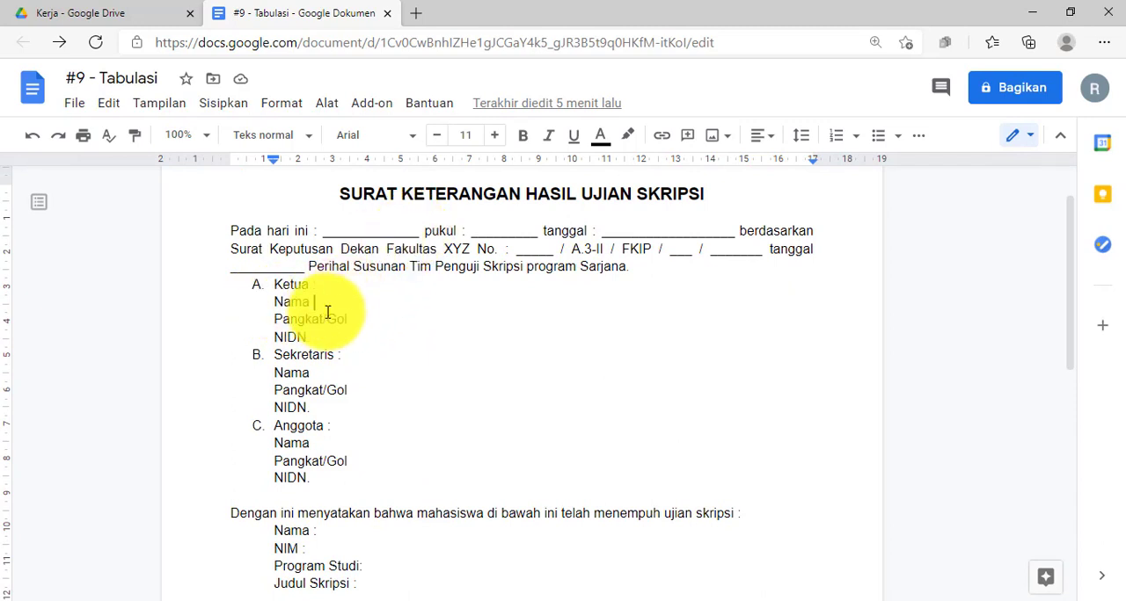
left_click(386, 160)
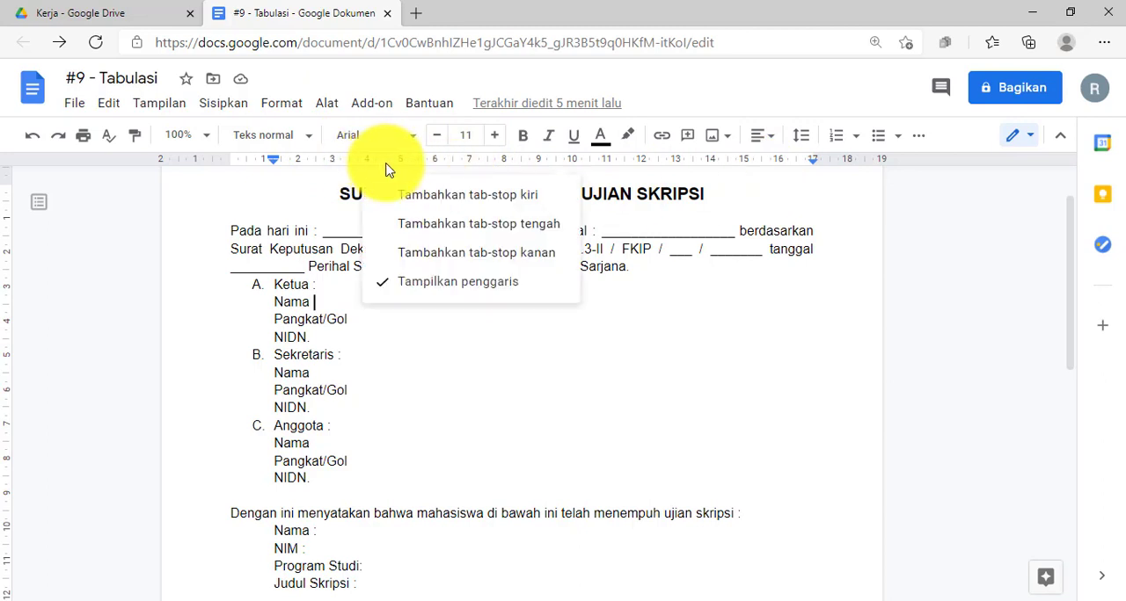
left_click(384, 160)
left_click(383, 162)
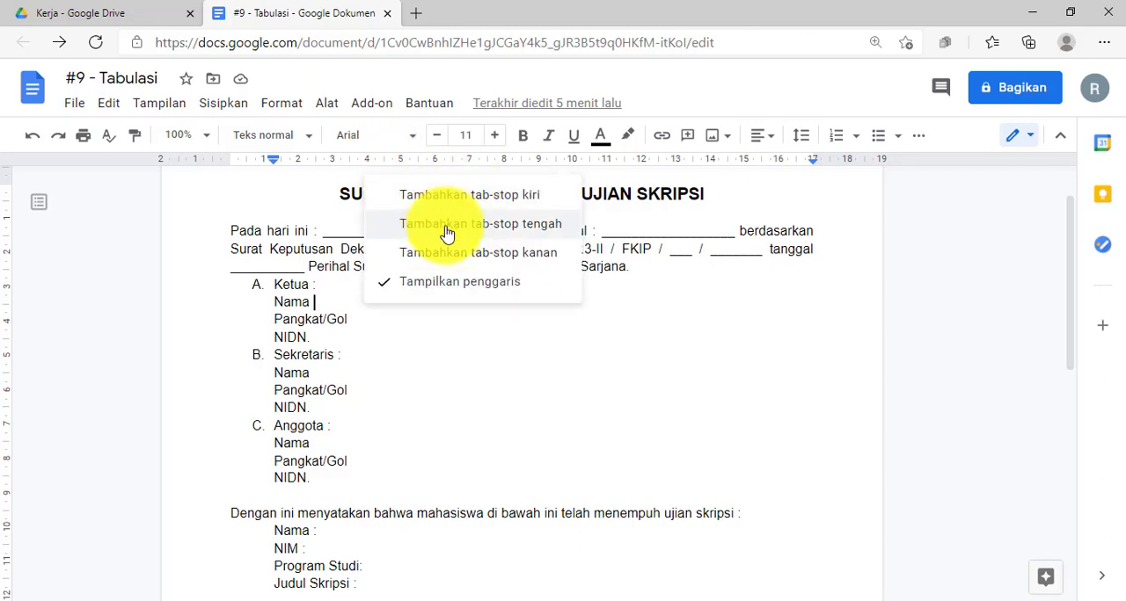
left_click(499, 203)
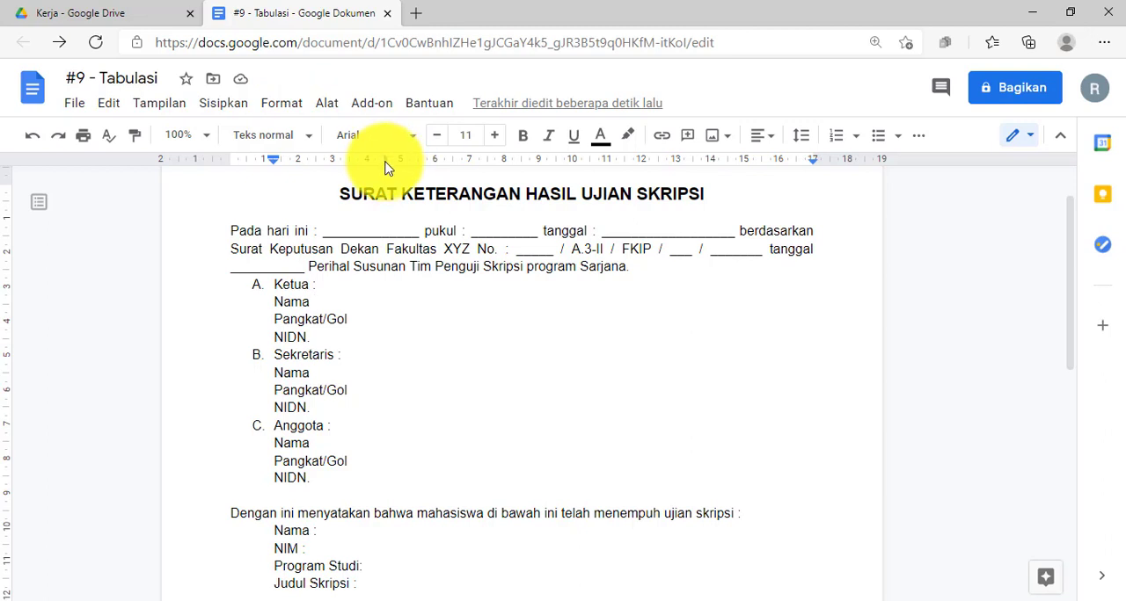
left_click(384, 164)
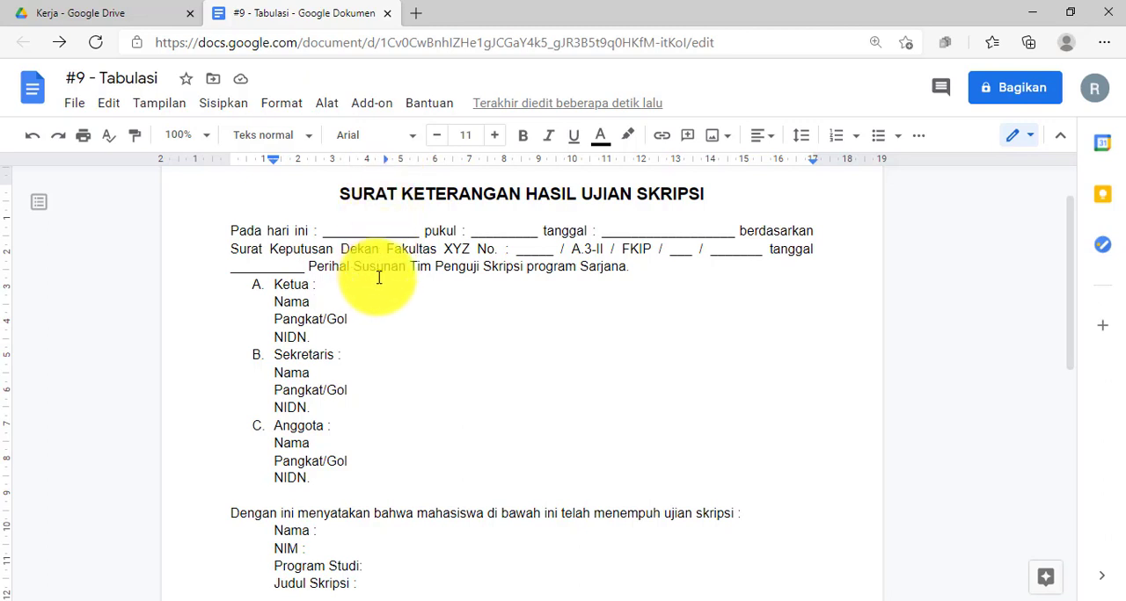
Place a colon at the tab stop after Nama in the Ketua section.
left_click(313, 303)
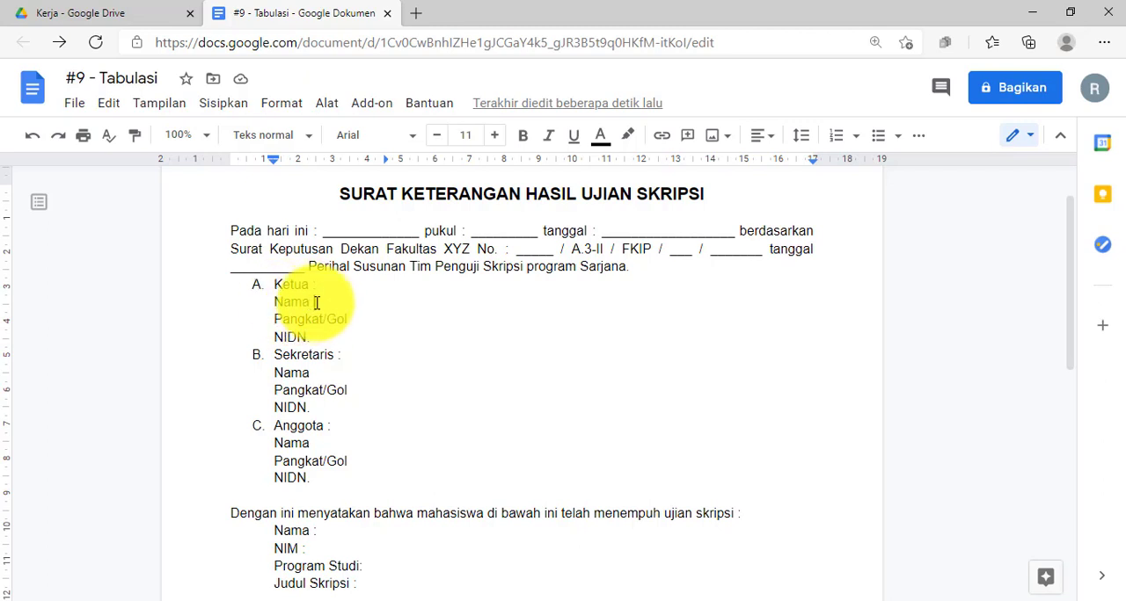
key("Tab")
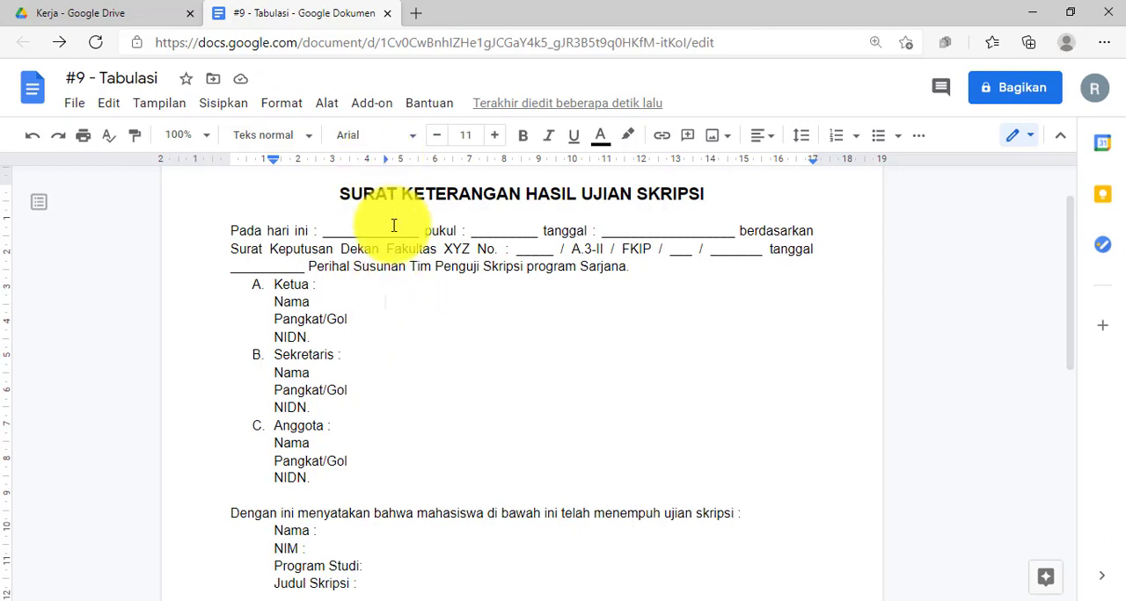
type(":")
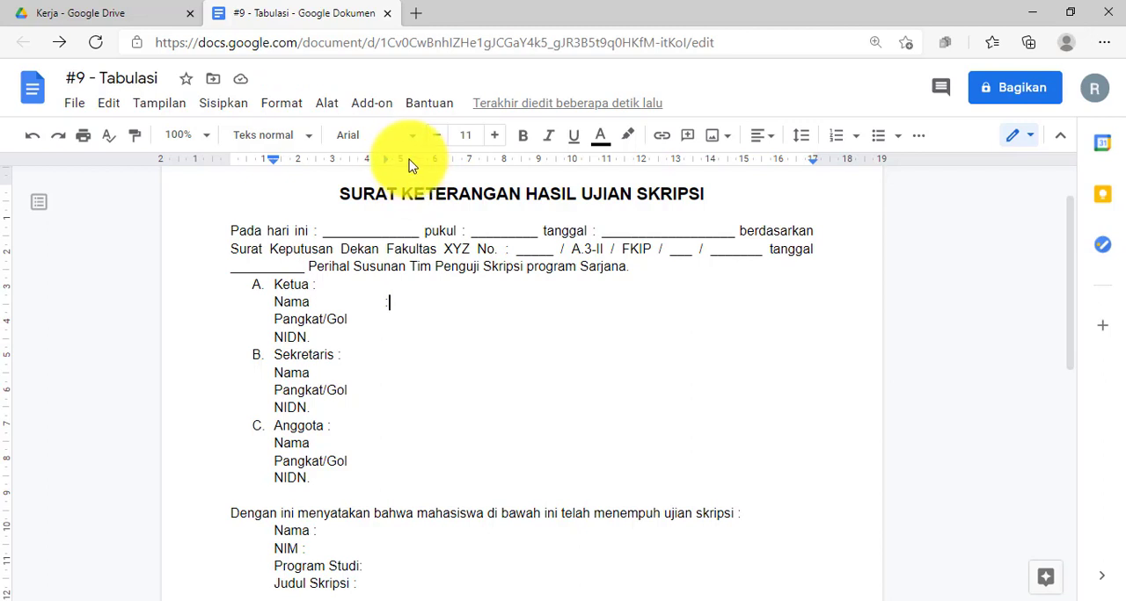
Add a second left tab stop to the Ketua Nama line, advance the text to it and move the stop to about 5 cm.
left_click(409, 167)
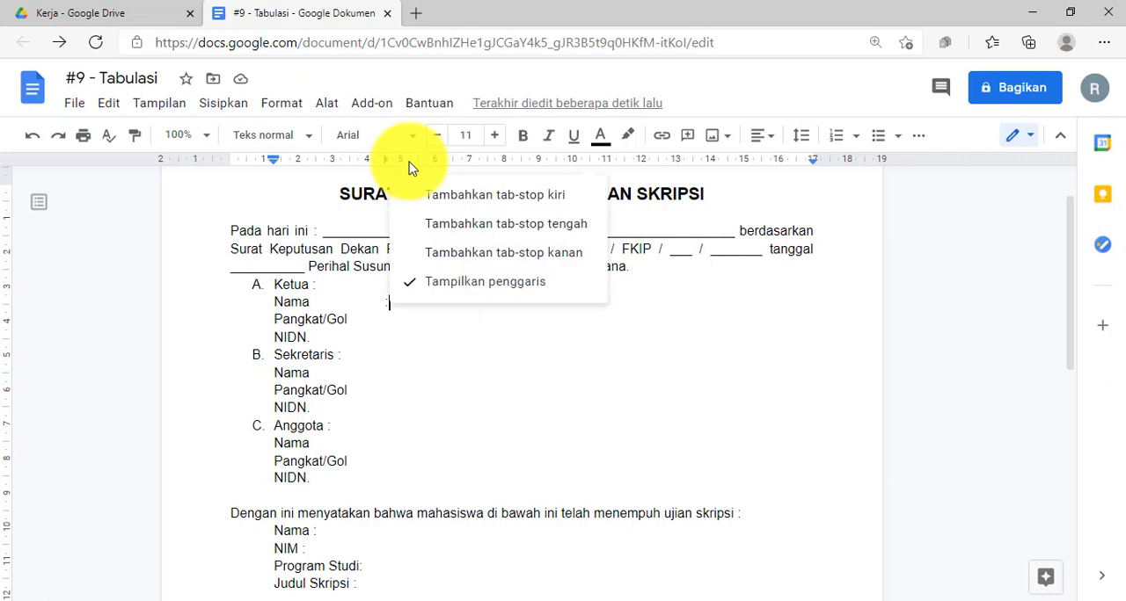
left_click(514, 203)
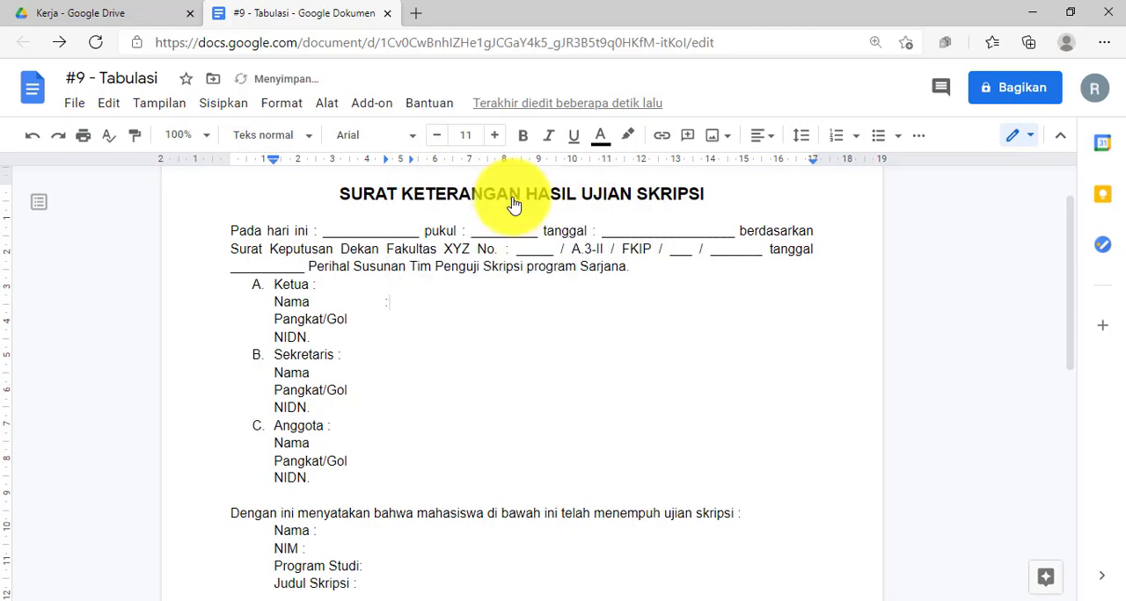
key("Tab")
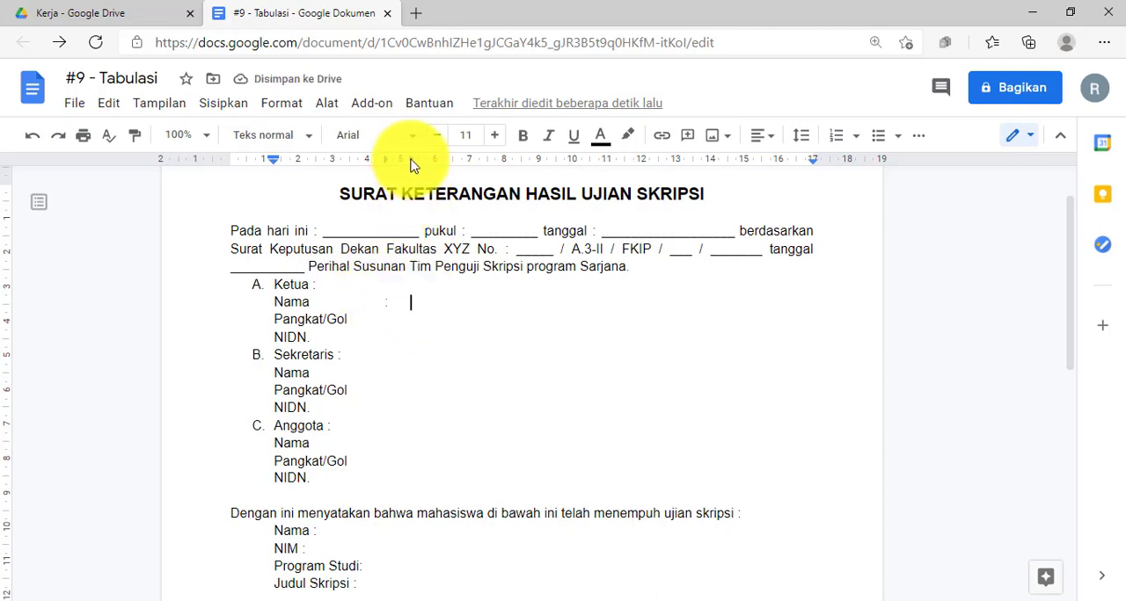
left_click_drag(411, 164, 405, 169)
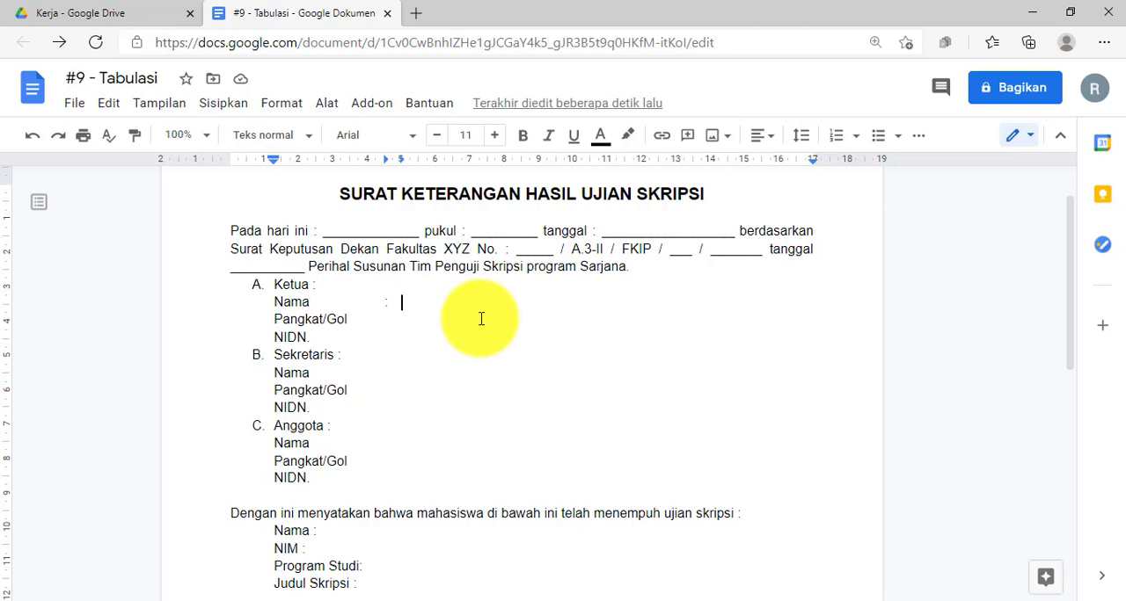
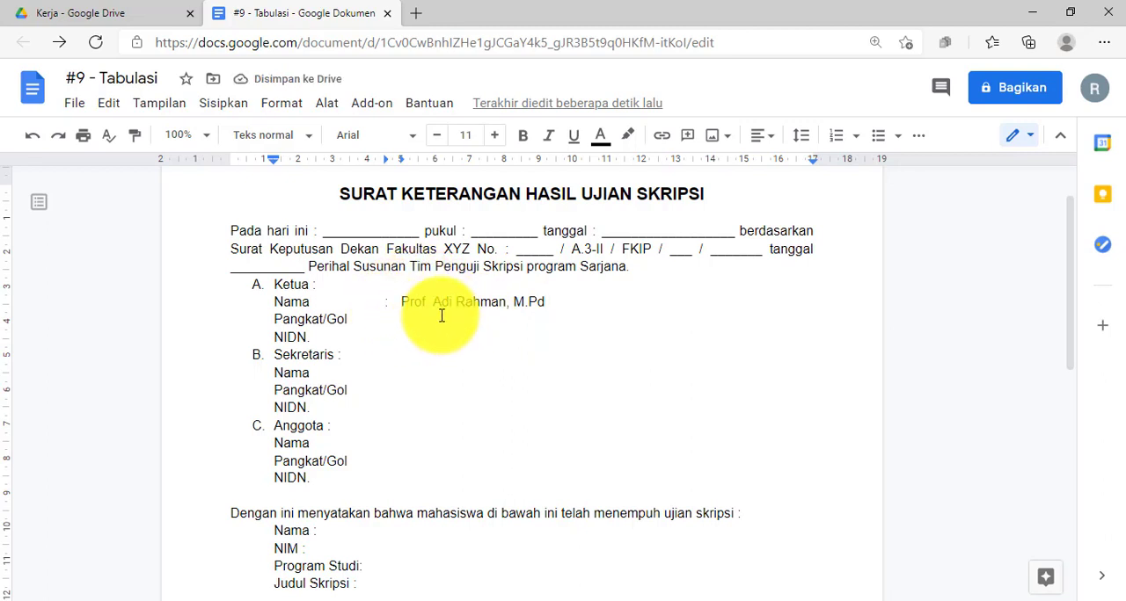
Try to add a tab and a colon after Pangkat/Gol in the Ketua section.
left_click(342, 320)
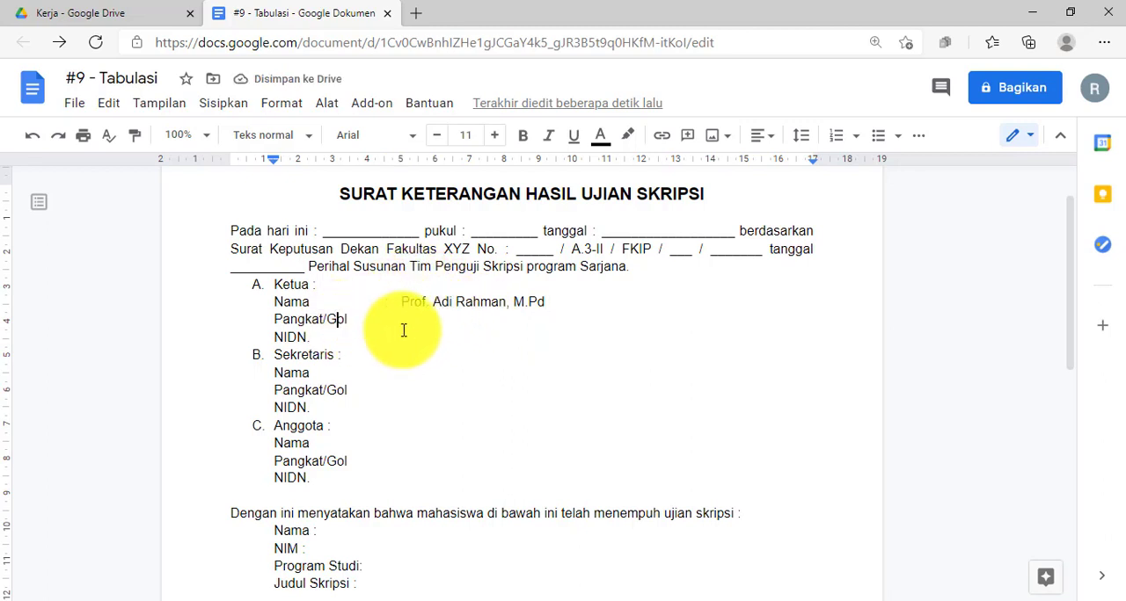
left_click(401, 302)
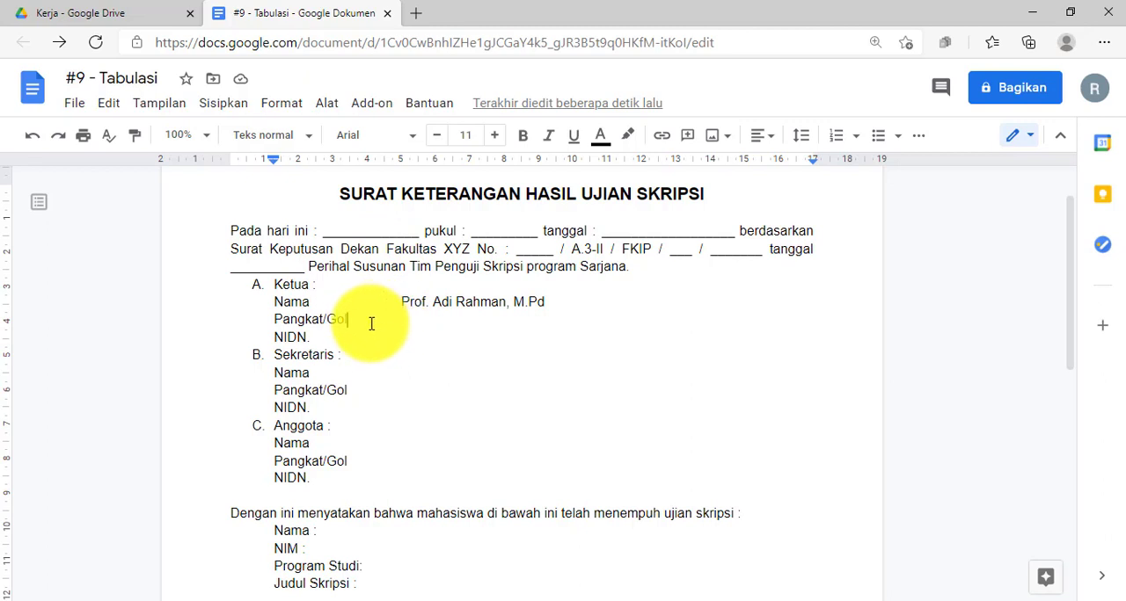
key("Tab")
type(":")
key("ctrl+shift+Left")
key("ctrl+shift+Left")
key("ctrl+shift+Right")
key("BackSpace")
left_click(384, 305)
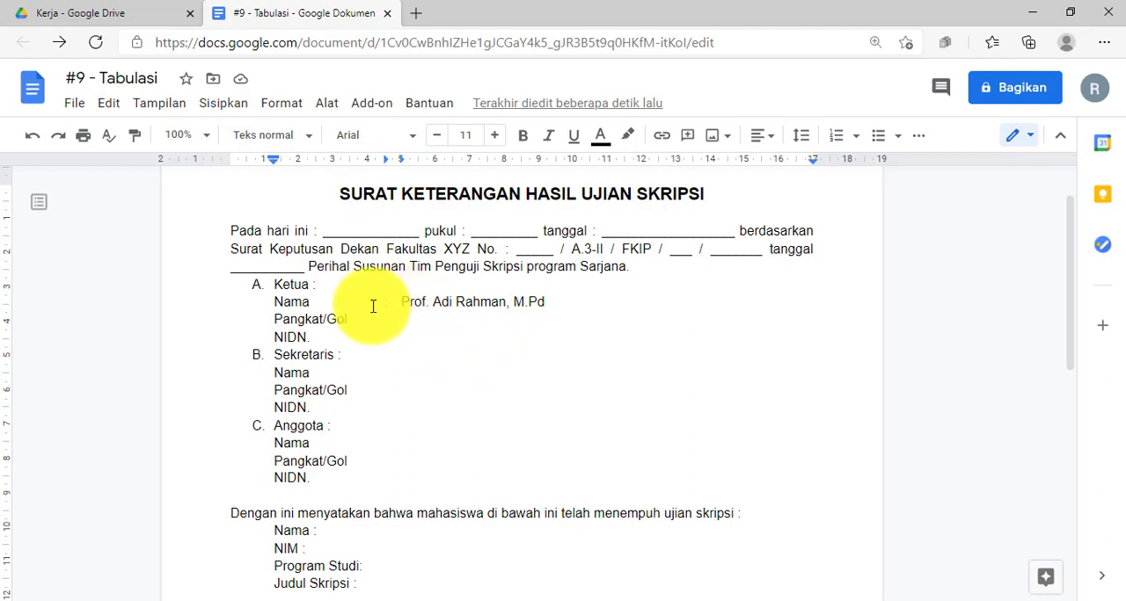
Compare the tab stops of the Nama, Pangkat/Gol and NIDN lines in the Ketua section.
left_click_drag(275, 320, 315, 339)
left_click(290, 325)
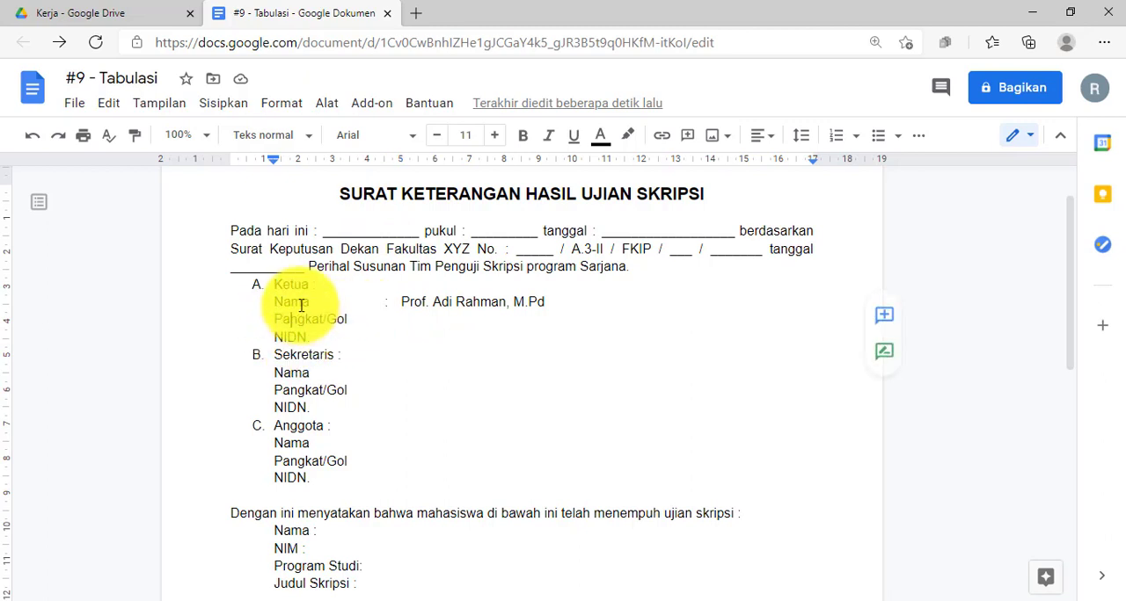
left_click_drag(273, 303, 292, 303)
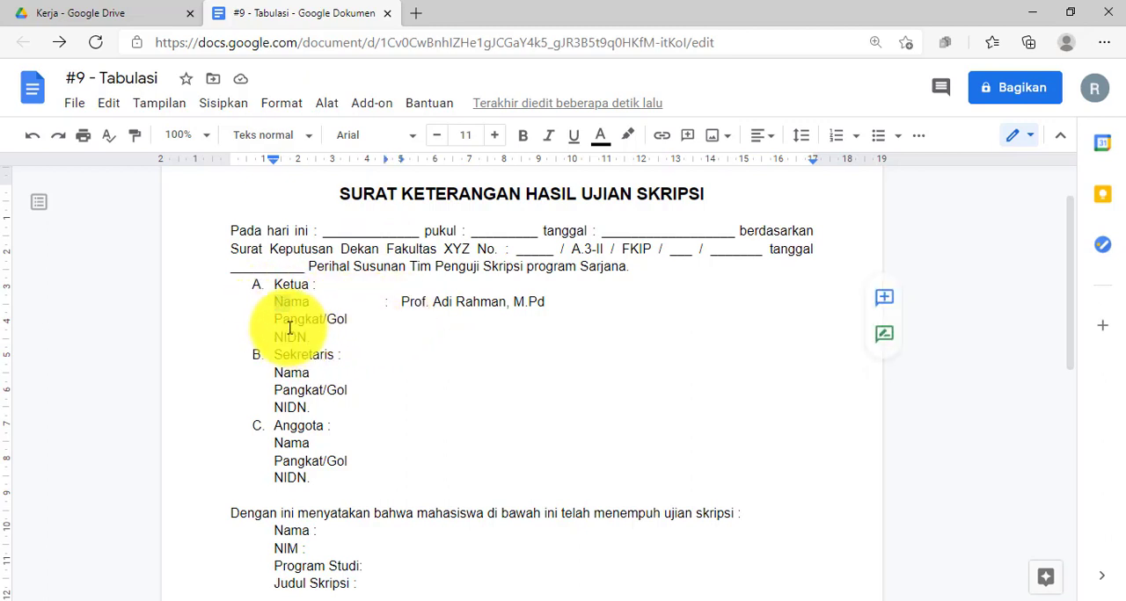
left_click(288, 337)
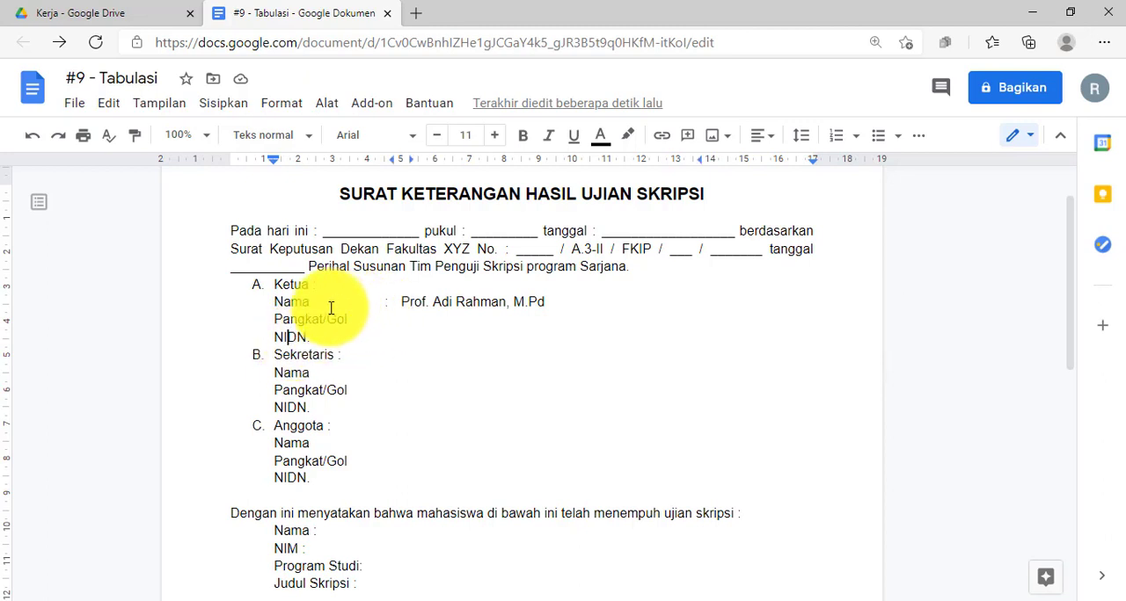
left_click(278, 304)
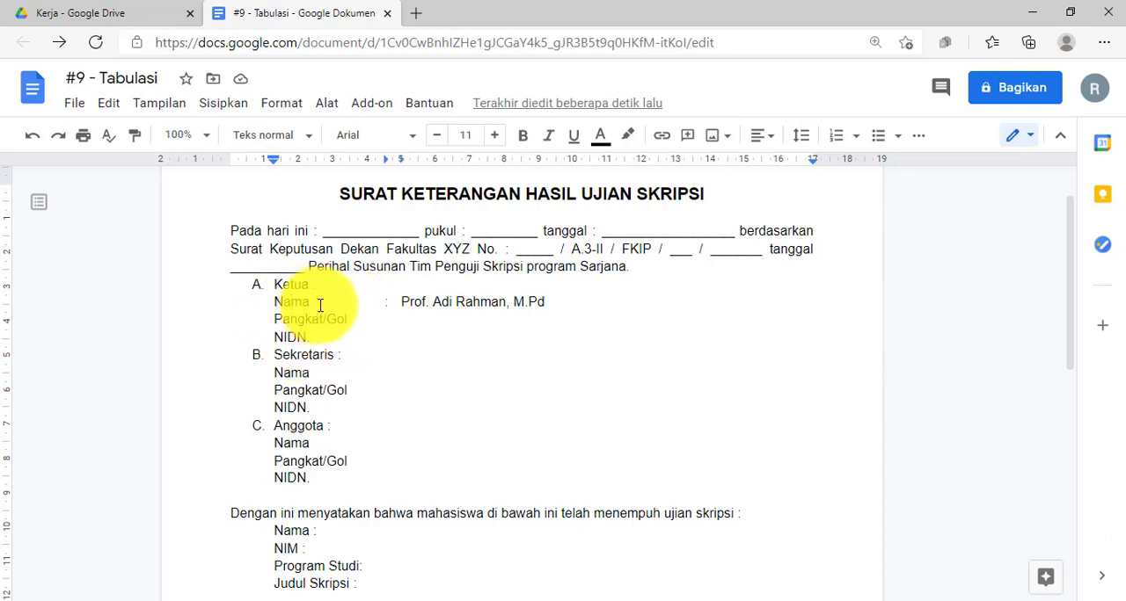
left_click(373, 309)
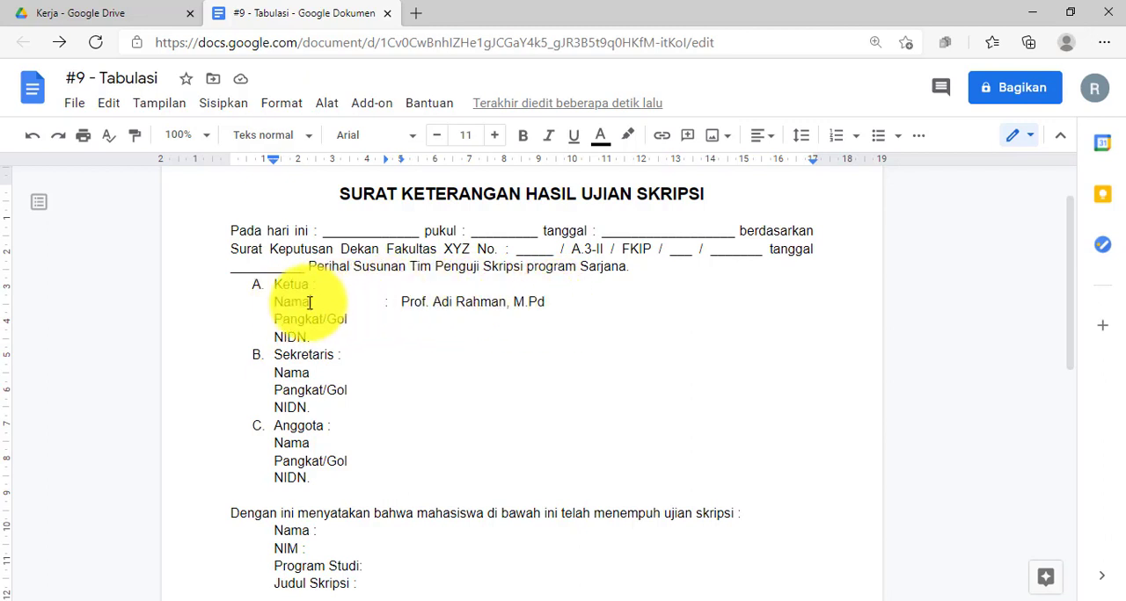
Copy the Ketua Nama line's paragraph formatting to the Pangkat/Gol and NIDN lines below it.
left_click(139, 146)
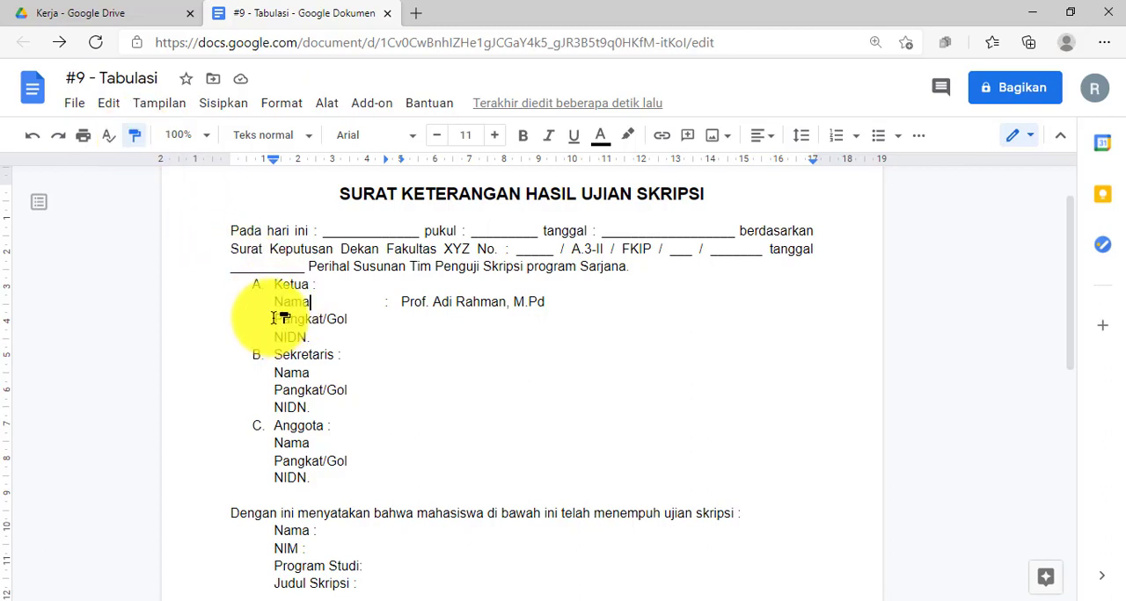
left_click_drag(292, 327, 311, 338)
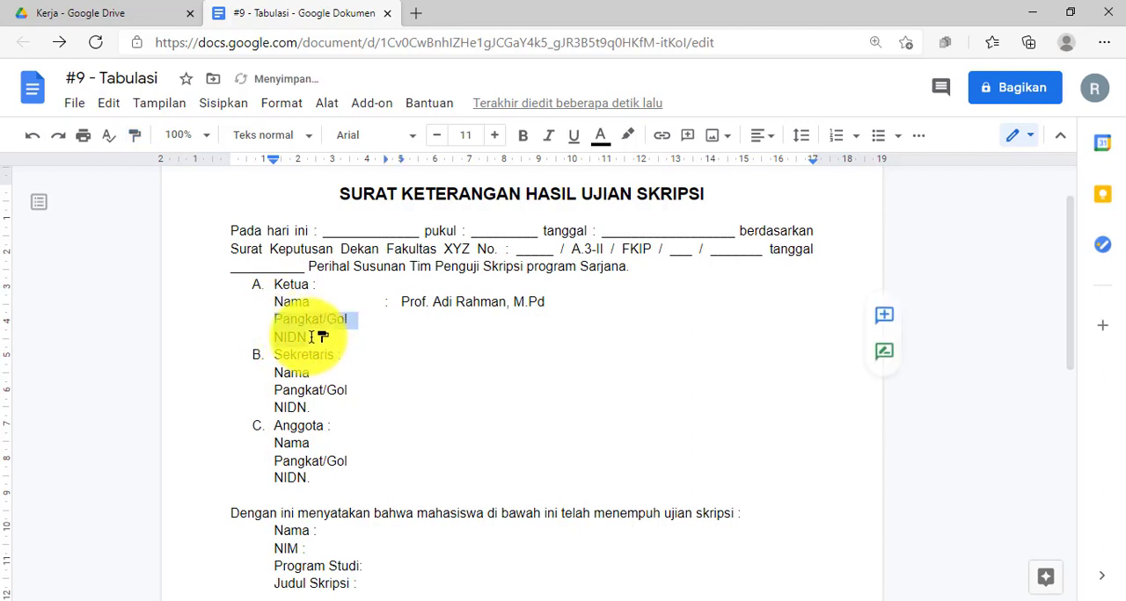
left_click(299, 321)
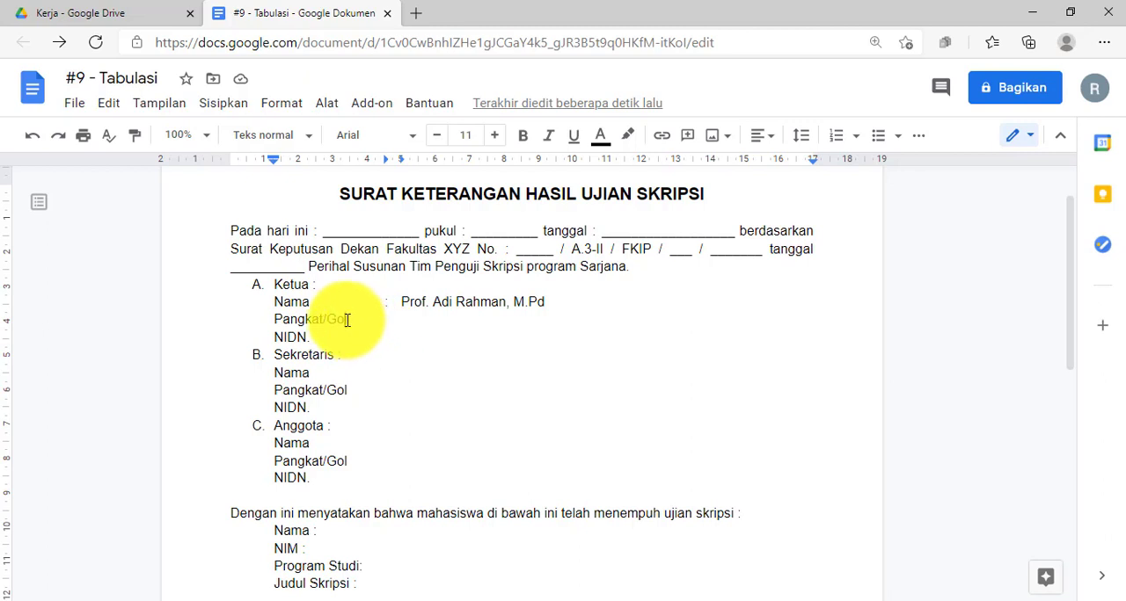
Add a tab-aligned colon and the entry IV/c to the Pangkat/Gol line of the Ketua section.
key("Tab")
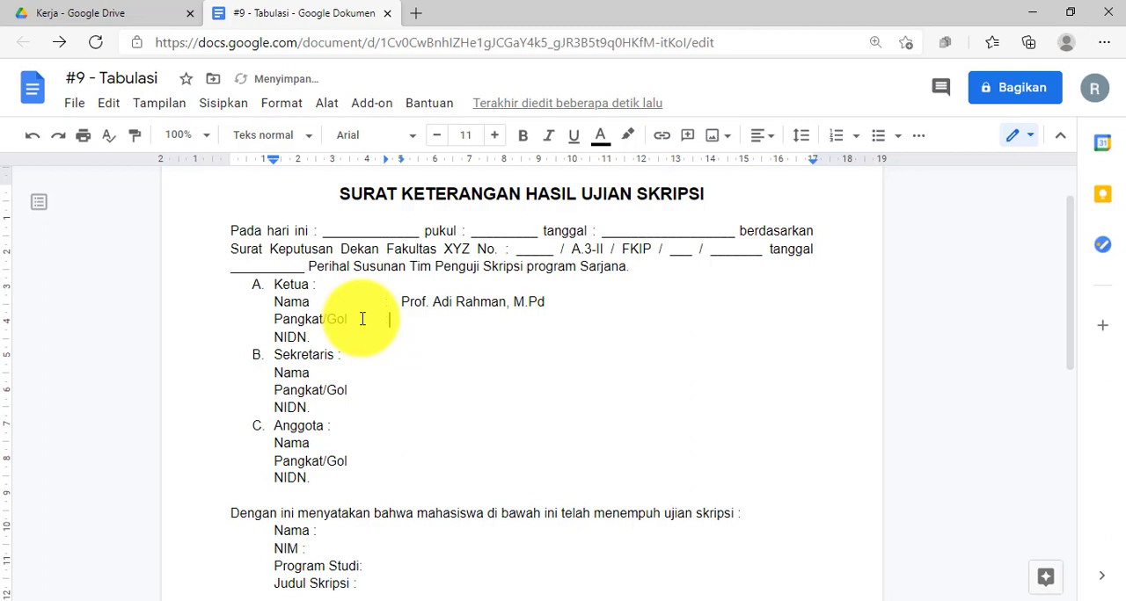
key("Caps_Lock")
type(":")
key("Caps_Lock")
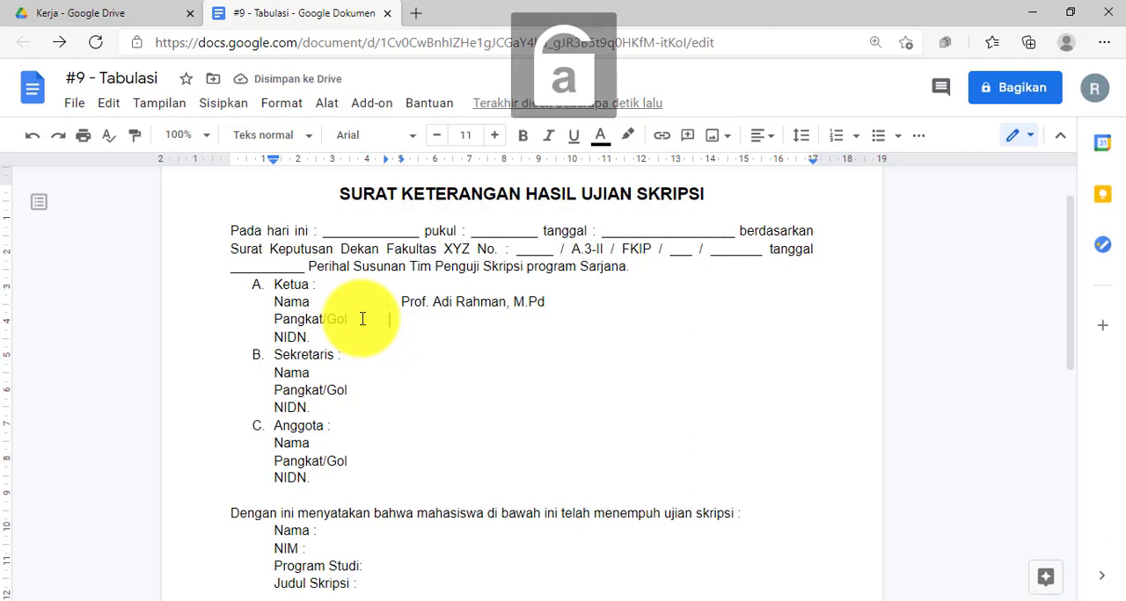
key("Tab")
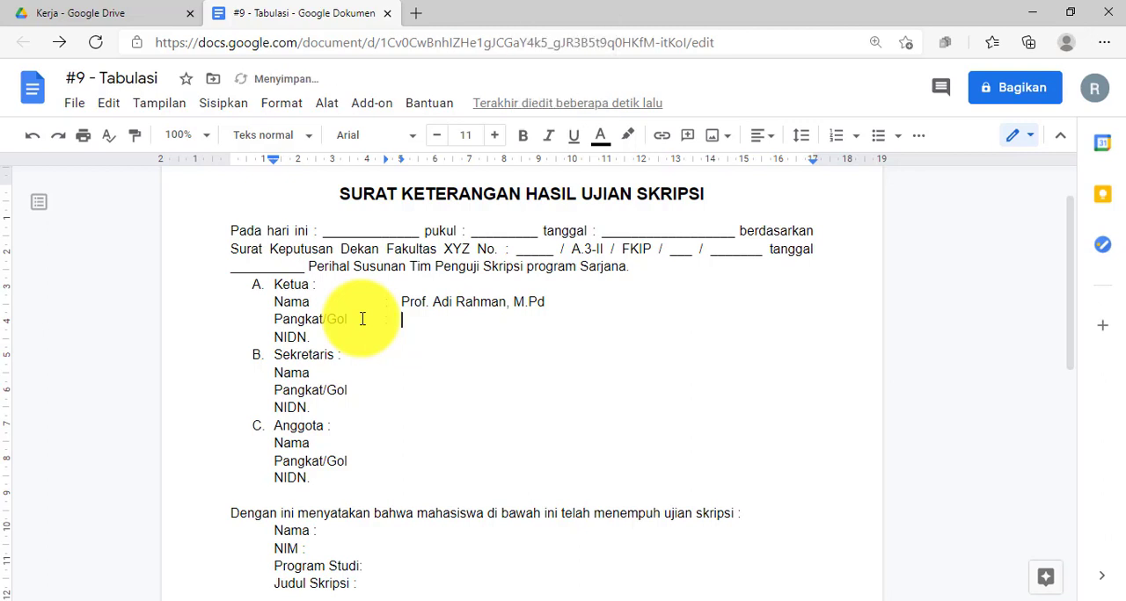
type("II")
type("V")
type("/c")
Add a tab-aligned colon and the chairperson's lecturer ID number to the Ketua NIDN line.
key("Down")
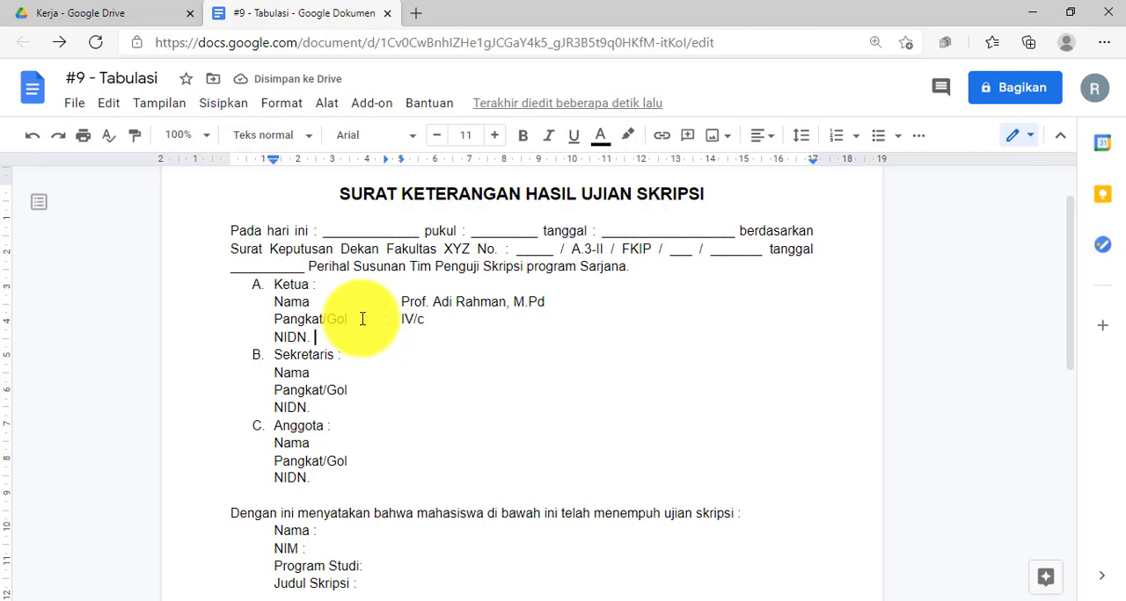
key("Tab")
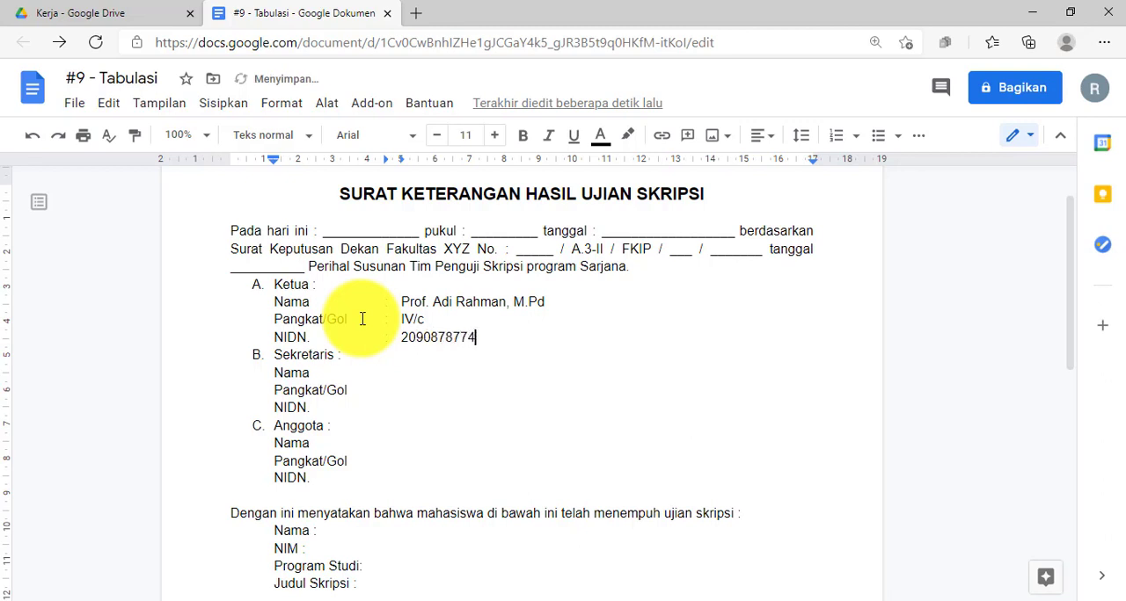
left_click(433, 316)
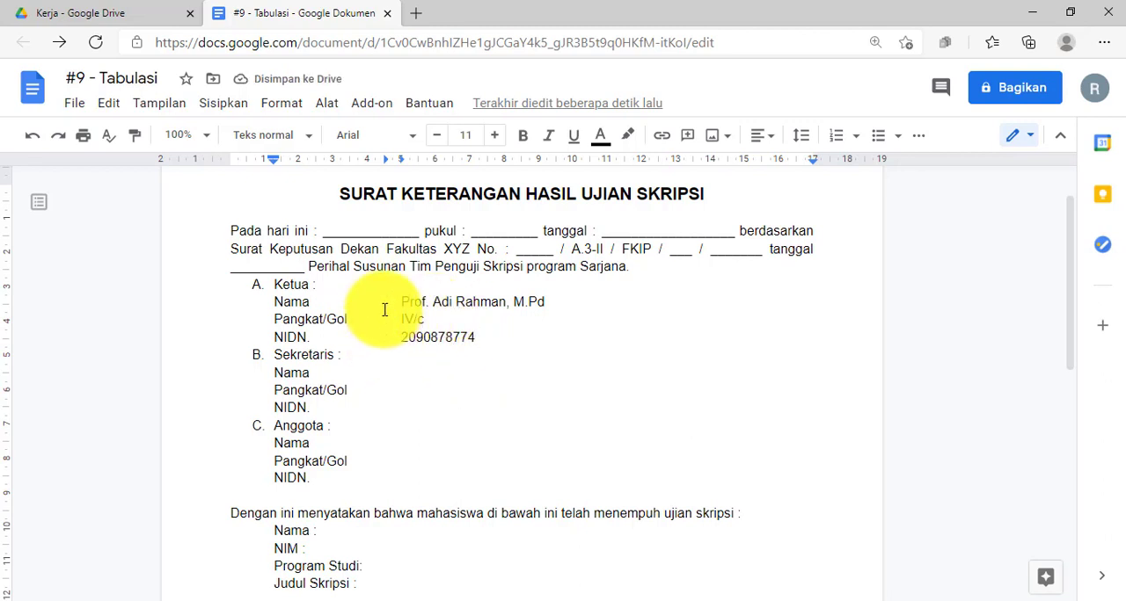
Copy the Ketua Nama line's formatting to the Nama, Pangkat/Gol and NIDN lines under Sekretaris.
scroll(396, 304, "down", 1)
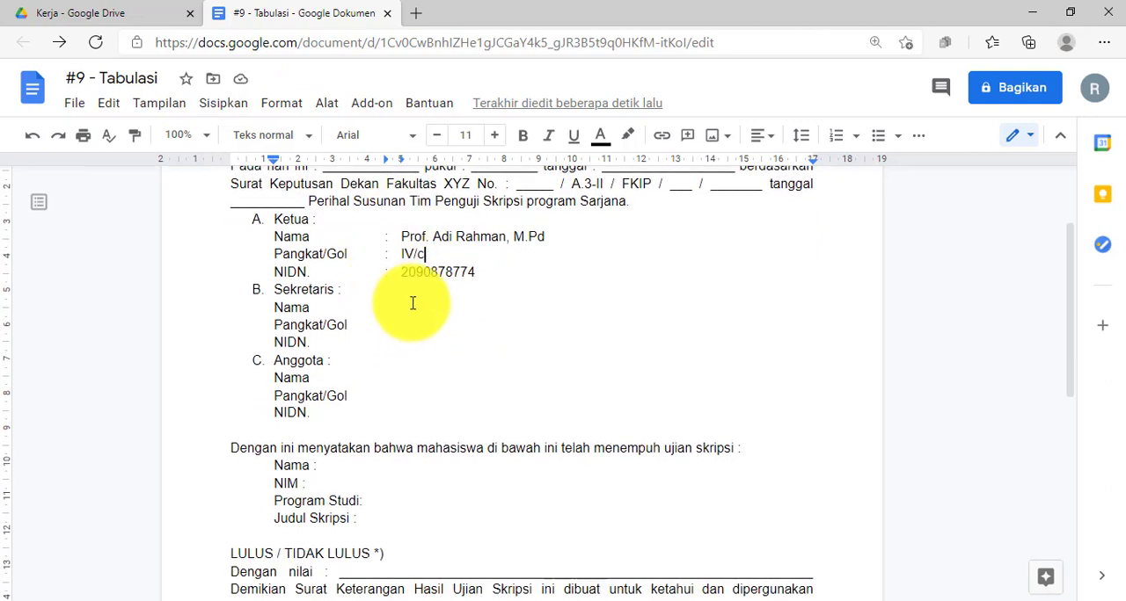
left_click(275, 308)
left_click_drag(275, 308, 291, 343)
left_click(275, 238)
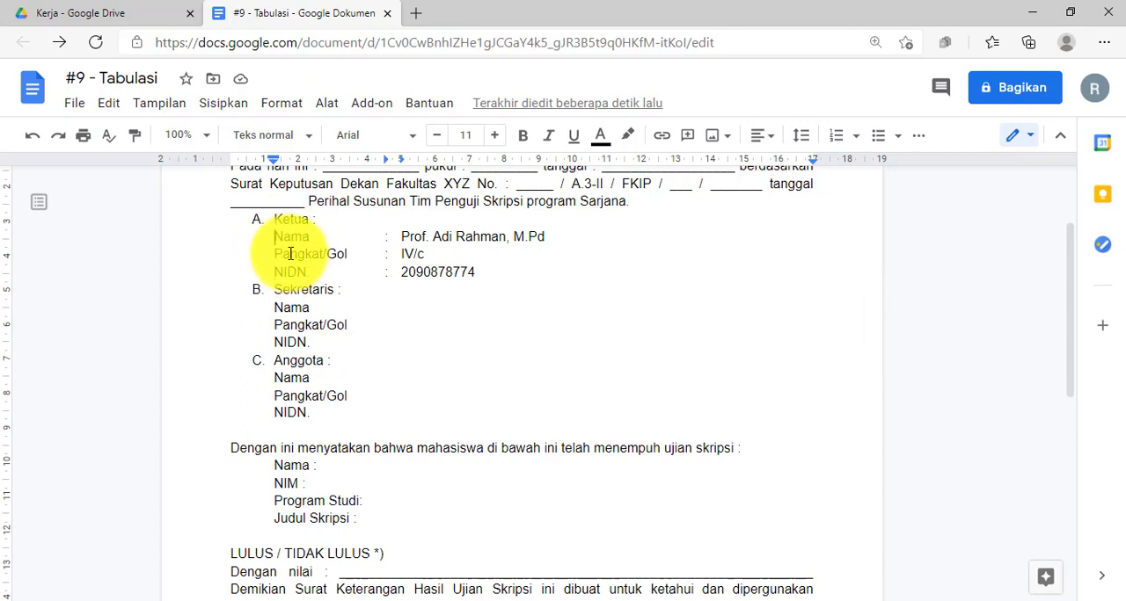
left_click(136, 143)
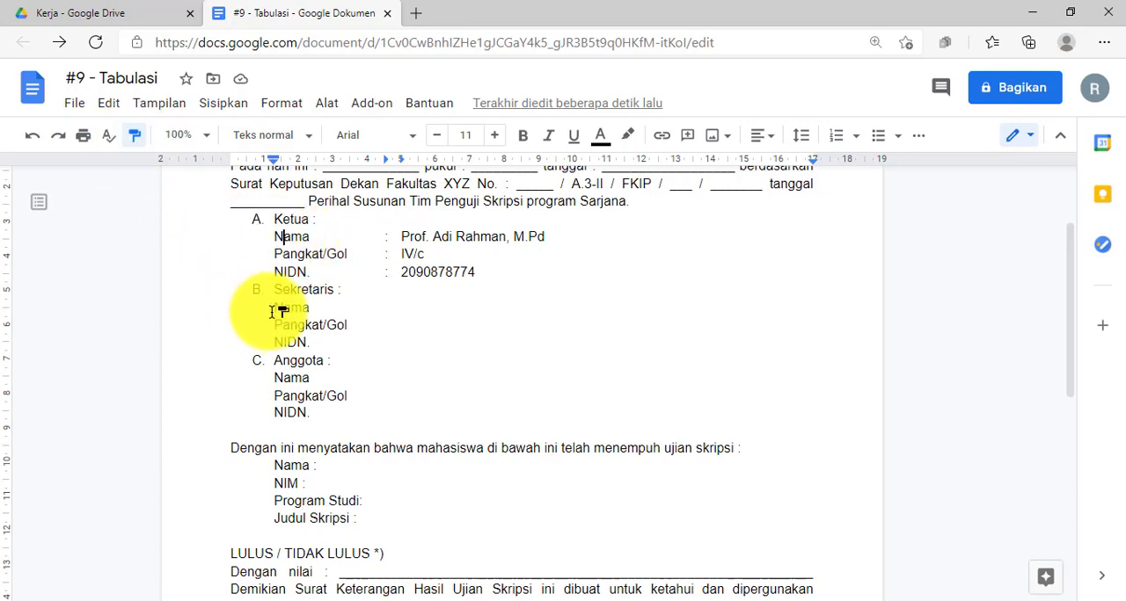
left_click_drag(273, 308, 324, 344)
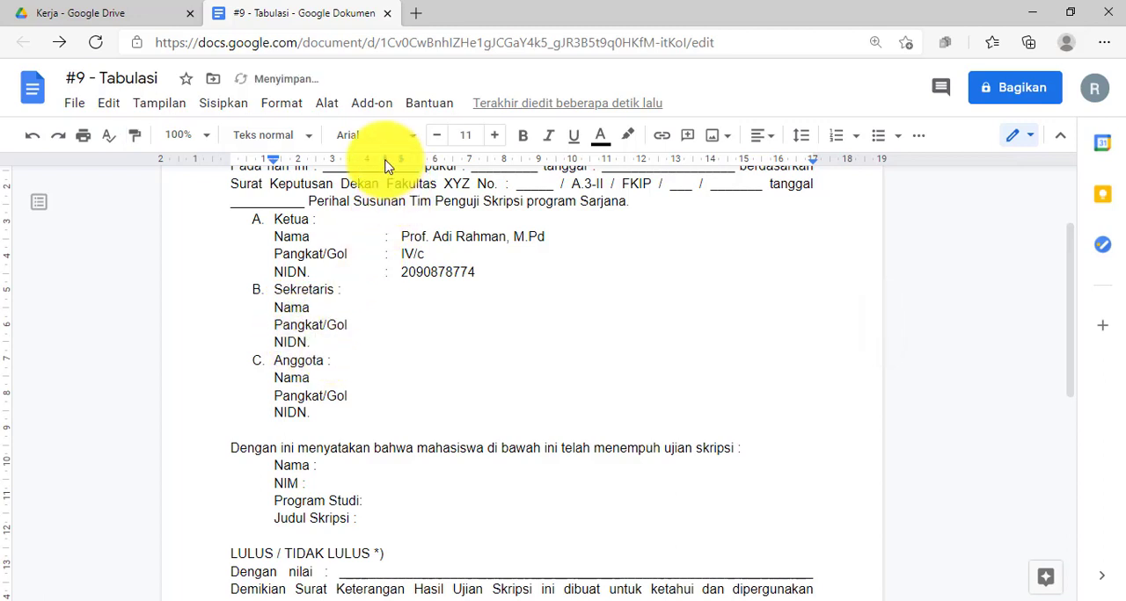
Copy the Sekretaris Nama line's formatting to the Nama, Pangkat/Gol and NIDN lines under Anggota.
left_click(275, 308)
left_click(136, 136)
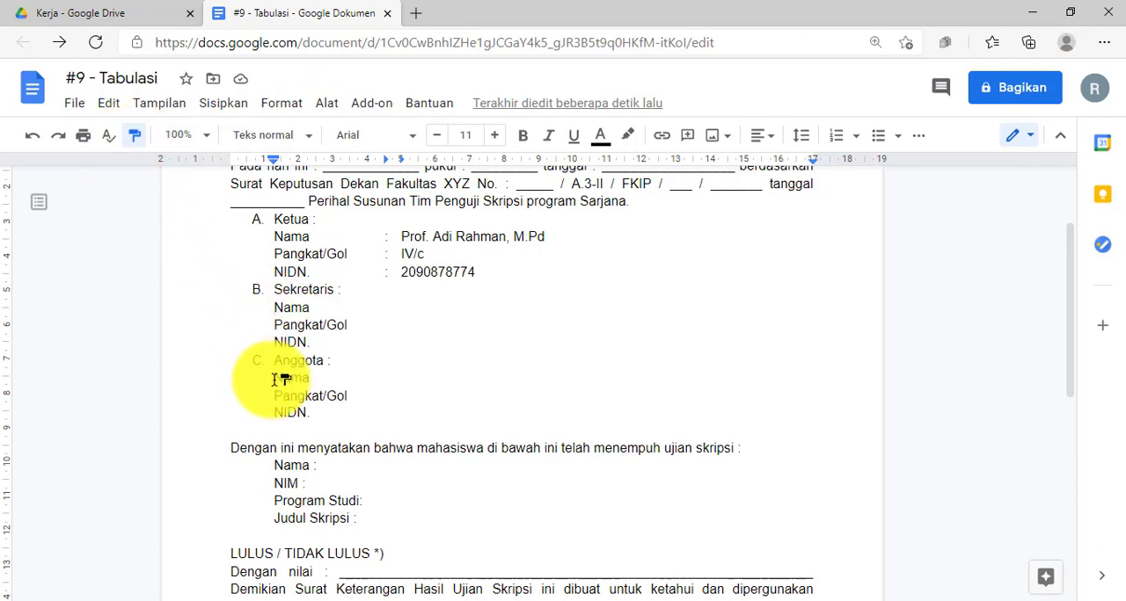
mouse_move(275, 378)
left_mouse_down()
mouse_move(312, 391)
mouse_move(319, 407)
left_mouse_up()
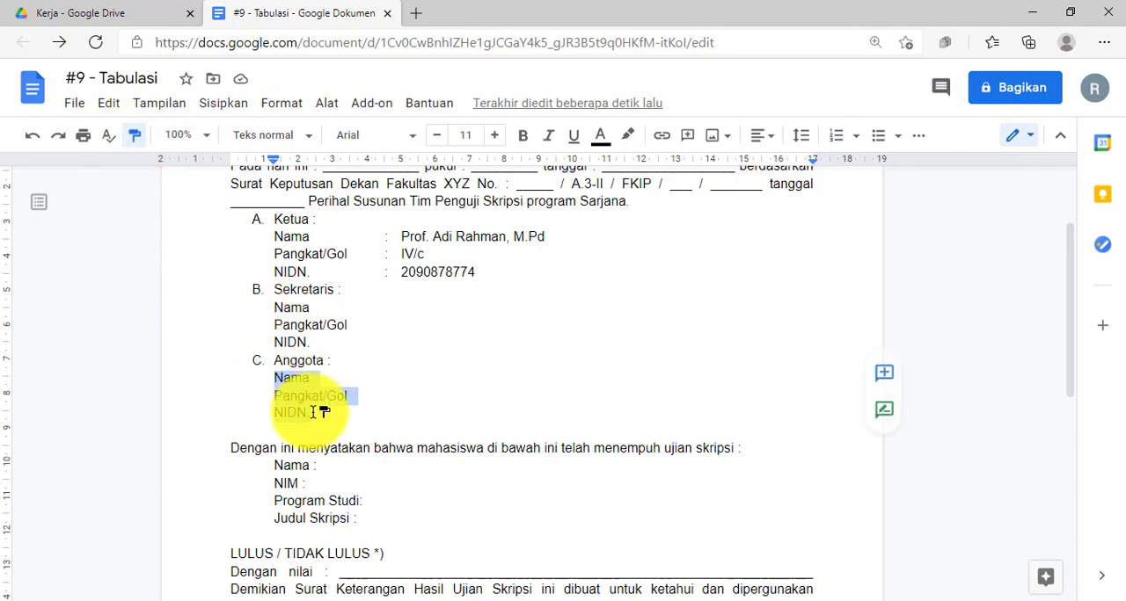
Add a tab-aligned colon and the secretary's full name with academic titles to the Sekretaris Nama line.
left_click(344, 309)
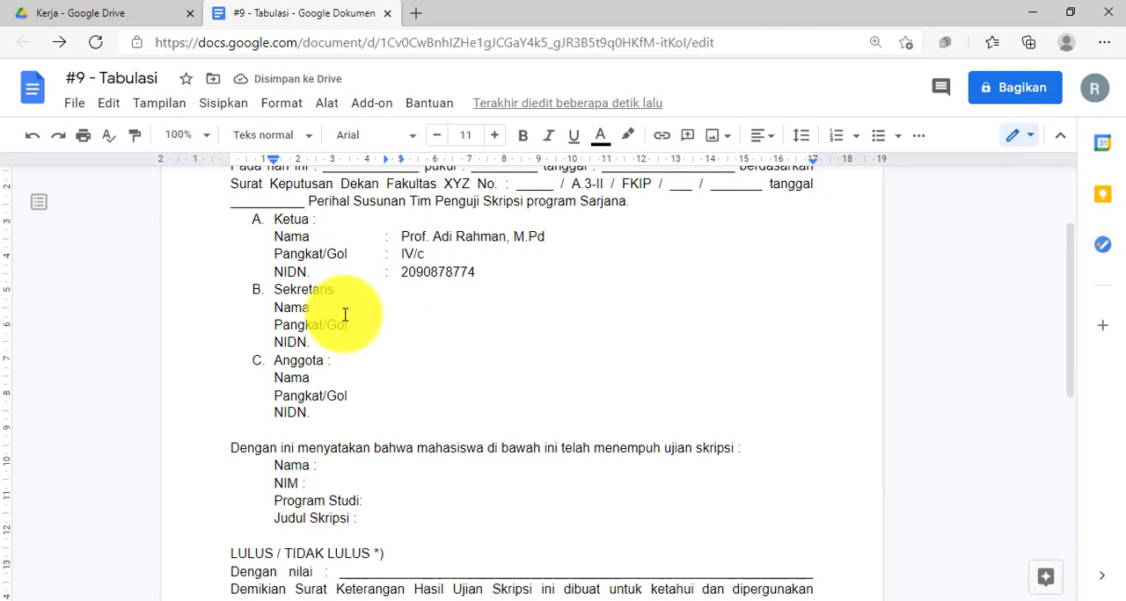
key("Tab")
type("D")
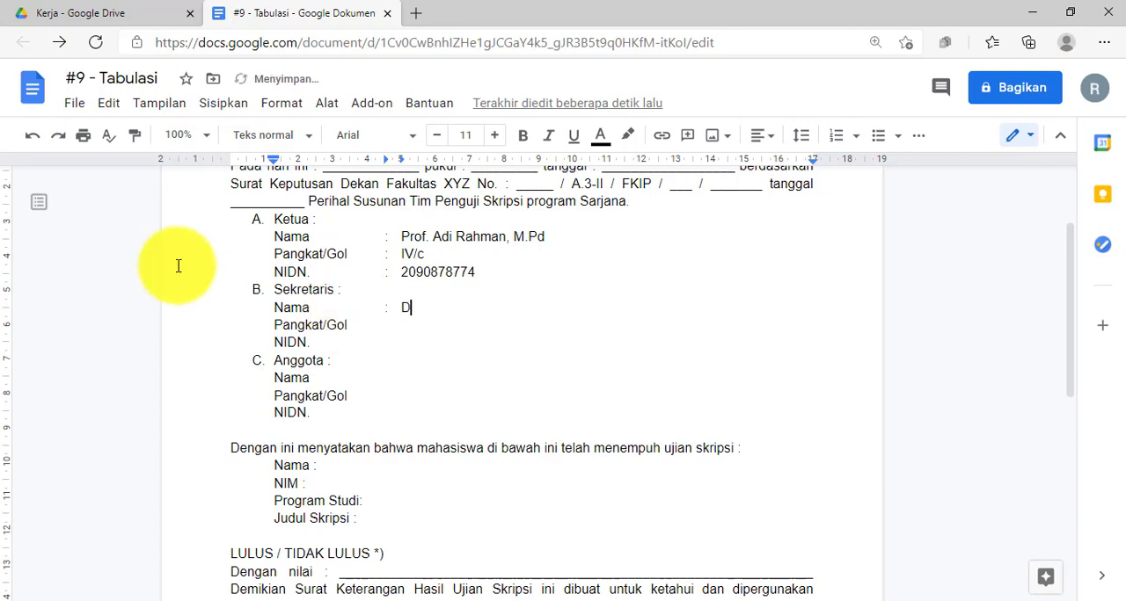
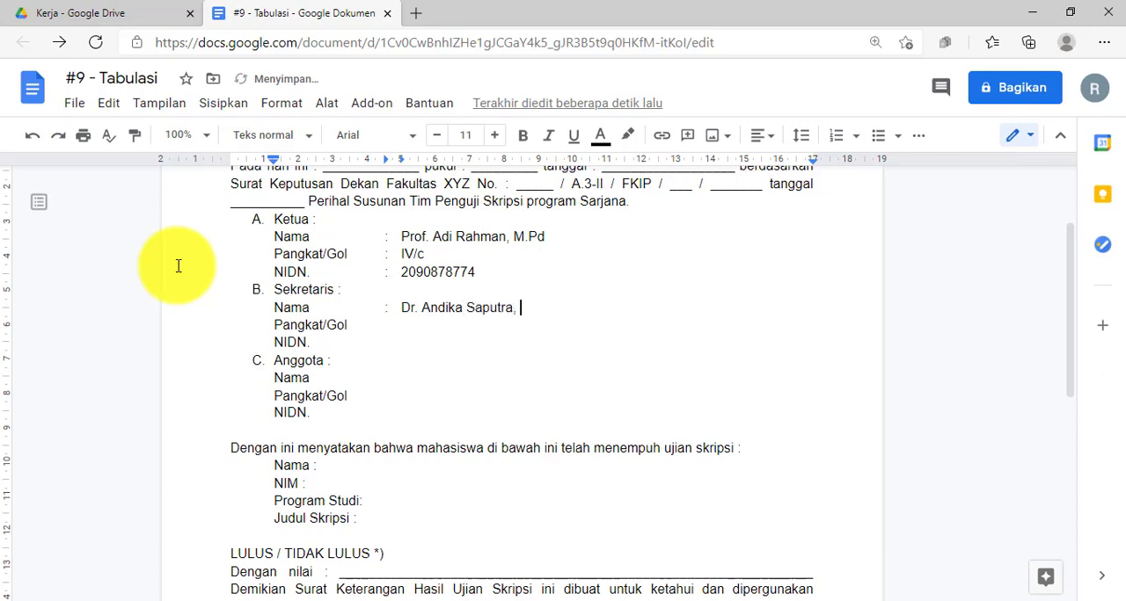
type("M")
type(". Si Pangkat/Gol ")
type(": ")
type("I")
type("V")
type("/b")
Add a tab-aligned colon and the secretary's lecturer ID number to the Sekretaris NIDN line.
key("Tab")
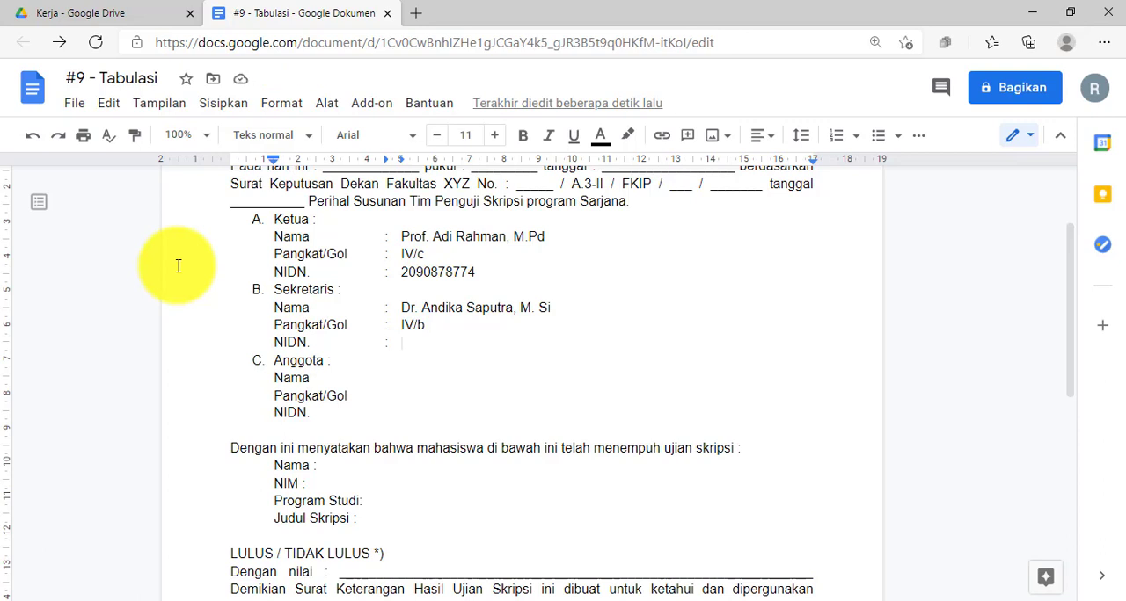
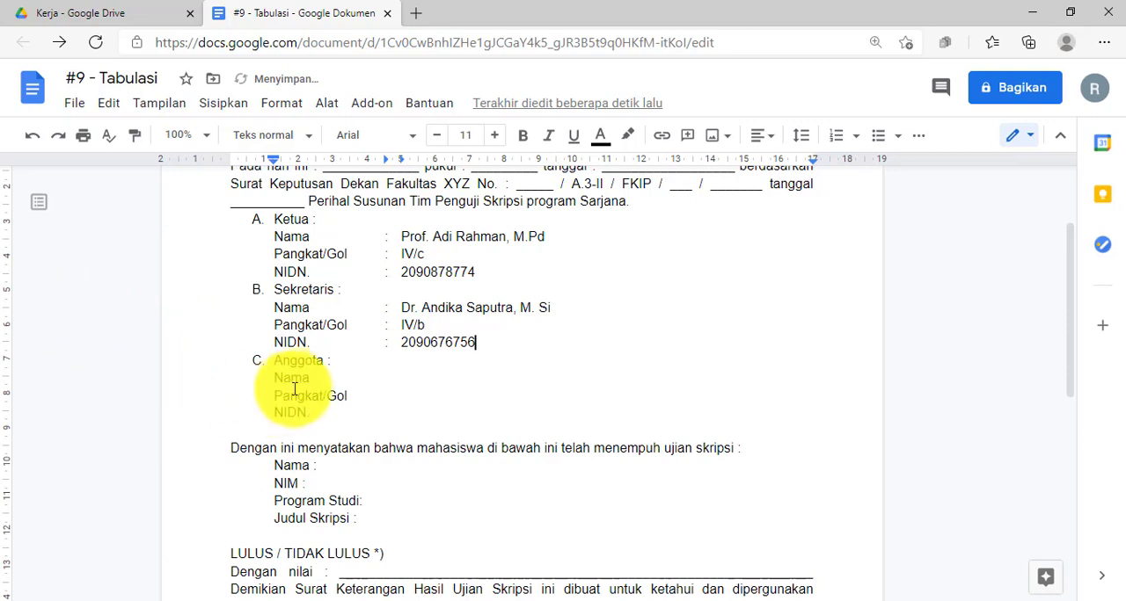
Add a tab-aligned colon and the member's full name with academic titles to the Anggota Nama line.
left_click(325, 379)
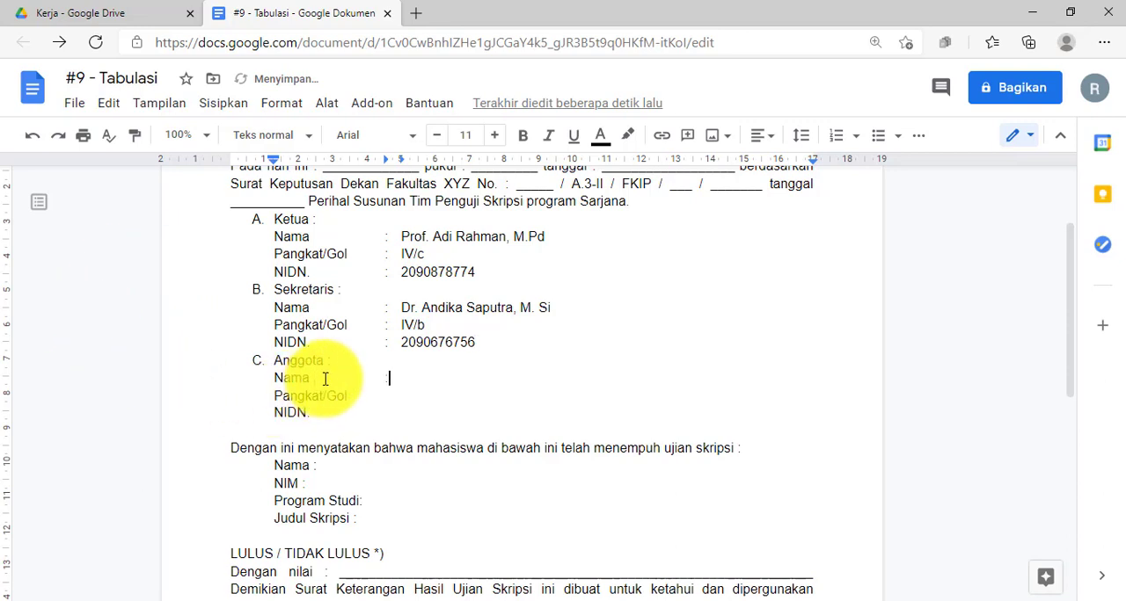
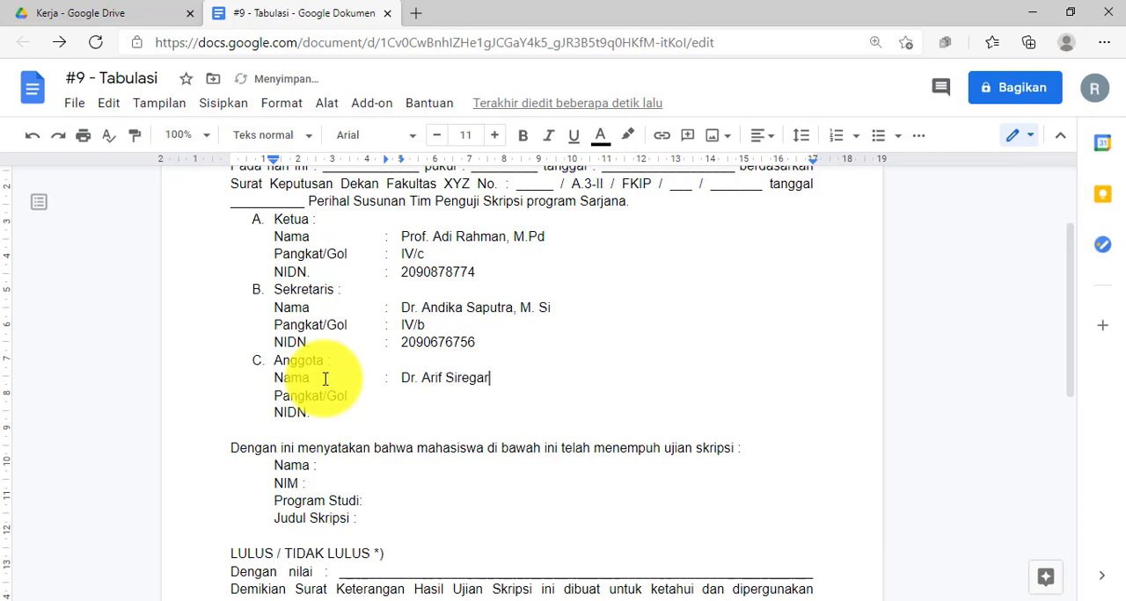
type(", M")
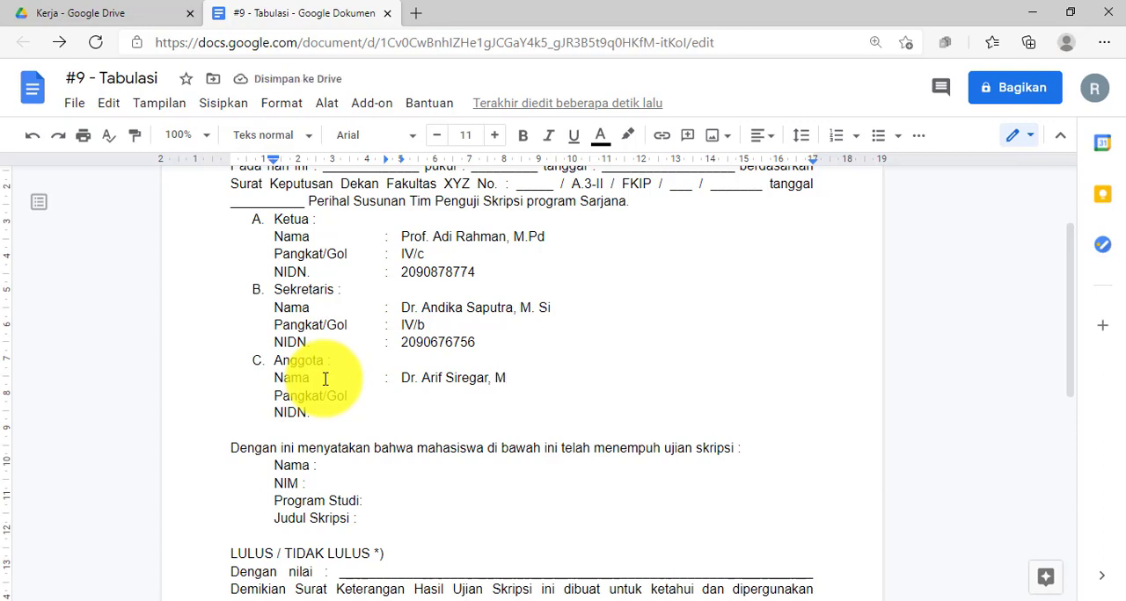
type(". H")
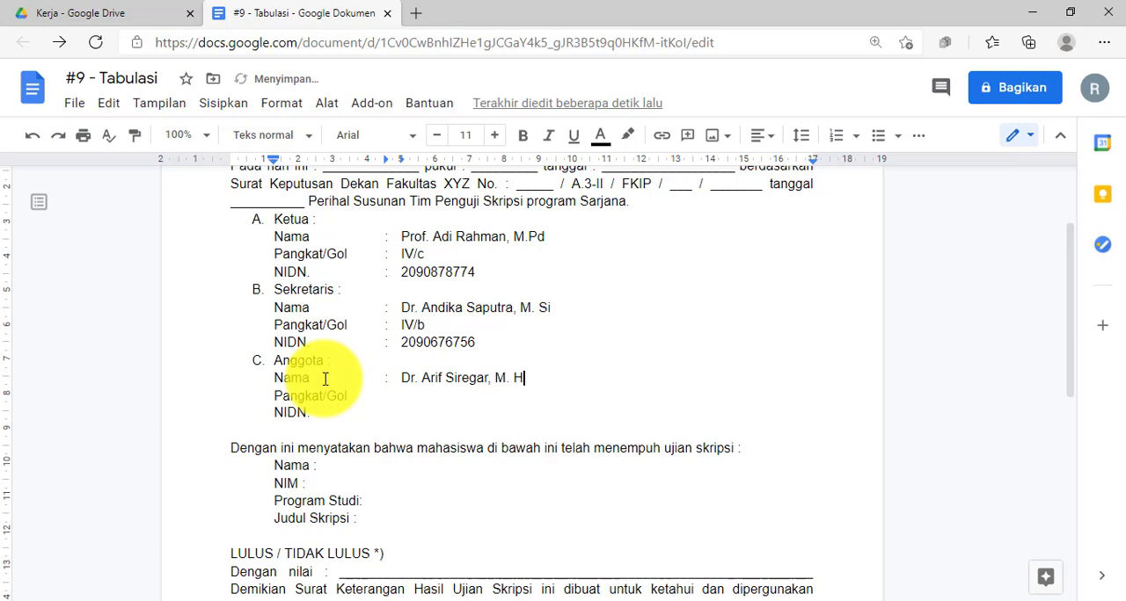
Add a tab-aligned colon and the entry IV/b to the Anggota Pangkat/Gol line.
key("Down")
key("Tab")
type(":\tIV/b")
Fill the Anggota NIDN line with a tab-aligned colon and a copy of the secretary's lecturer ID number, replacing its last digits.
key("Down")
key("Tab")
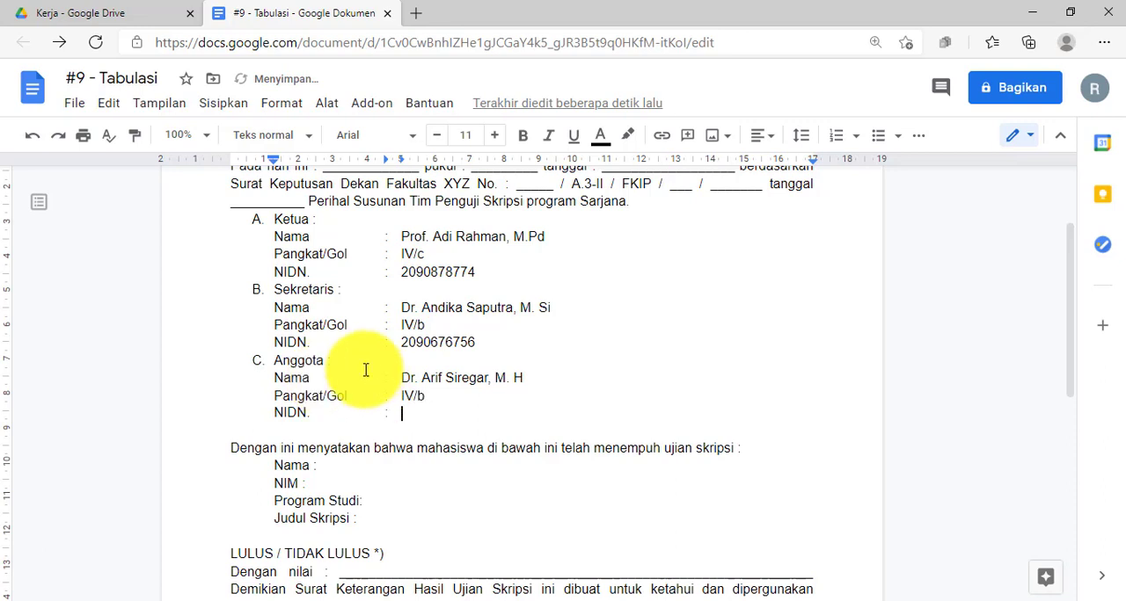
double_click(453, 342)
key("ctrl+c")
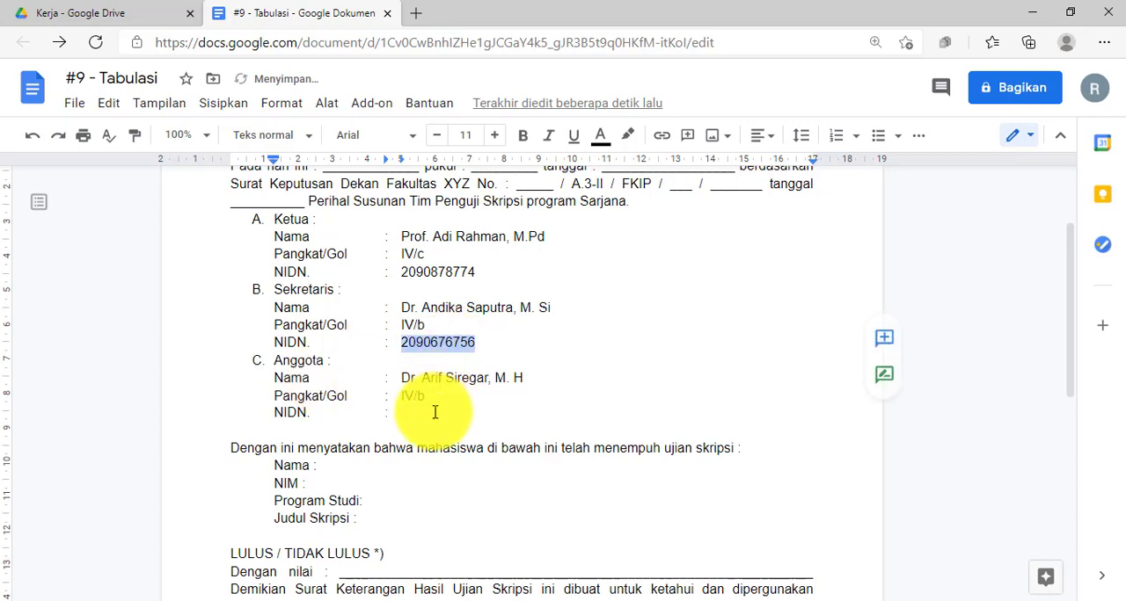
left_click(431, 410)
key("ctrl+v")
key("BackSpace")
key("BackSpace")
key("BackSpace")
key("BackSpace")
key("BackSpace")
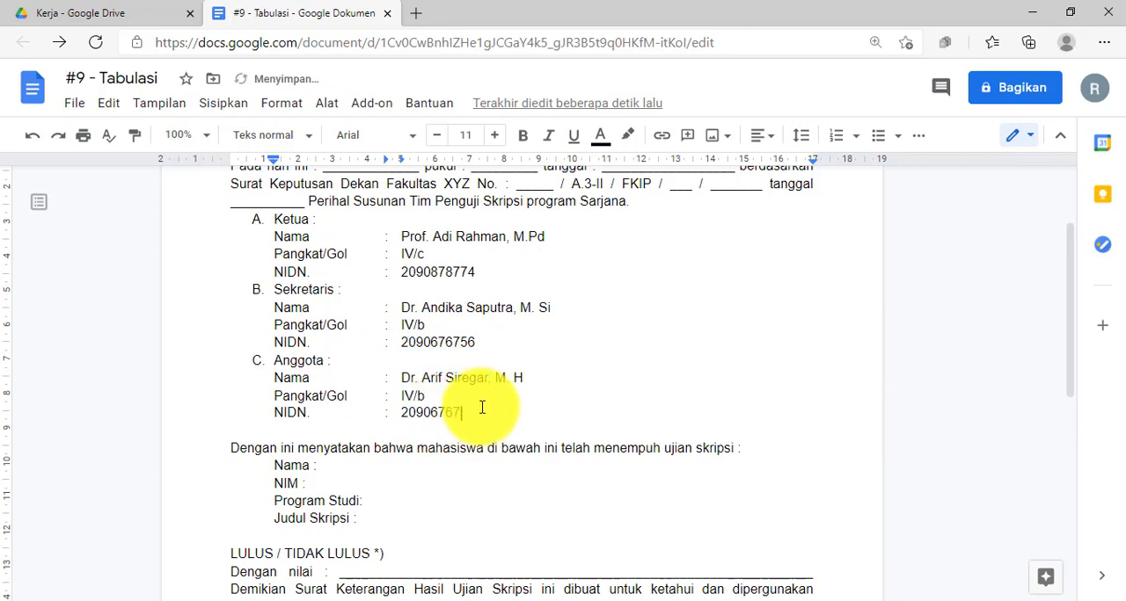
key("BackSpace")
Examine the alignment of the examiner entries and the student lines Nama, NIM, Program Studi and Judul Skripsi.
left_click(495, 377)
scroll(465, 351, "up", 1)
scroll(407, 339, "down", 2)
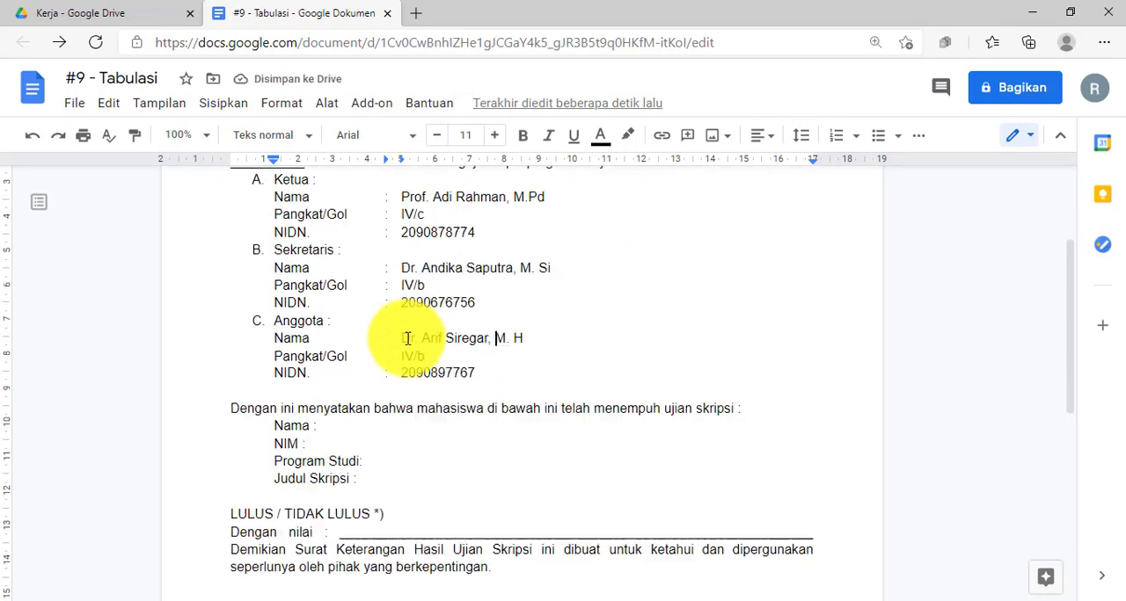
scroll(407, 326, "down", 3)
scroll(410, 337, "up", 3)
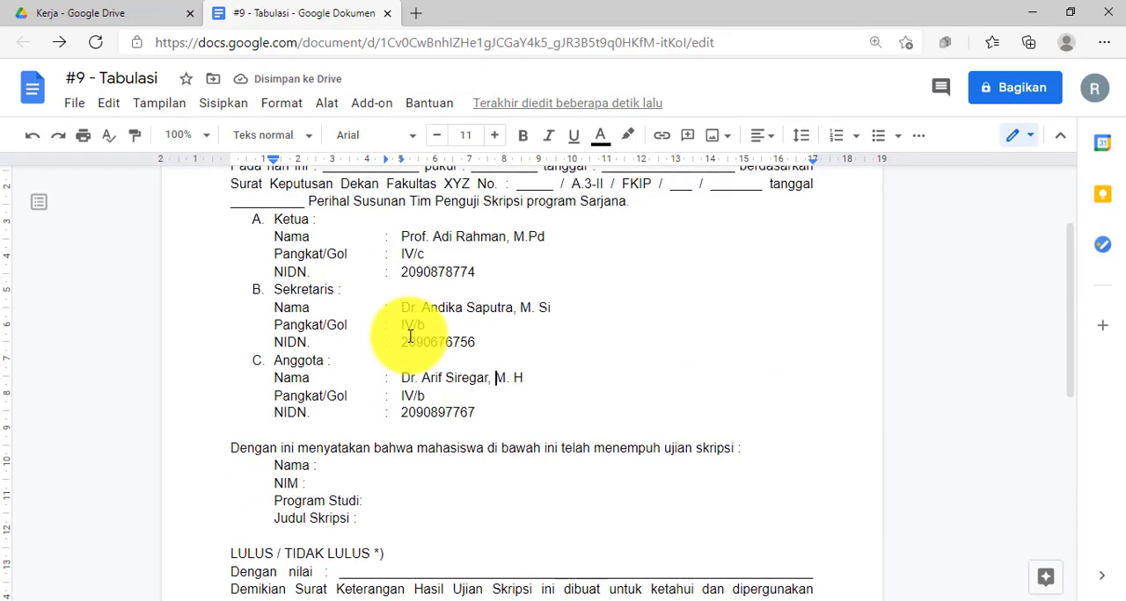
scroll(410, 336, "down", 2)
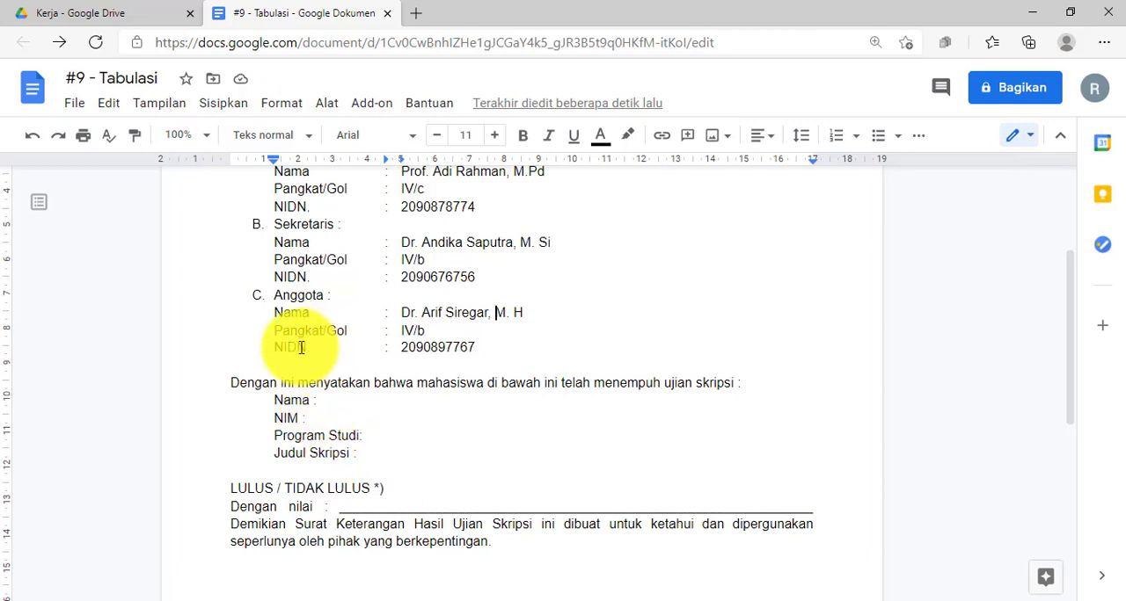
left_click_drag(275, 400, 368, 455)
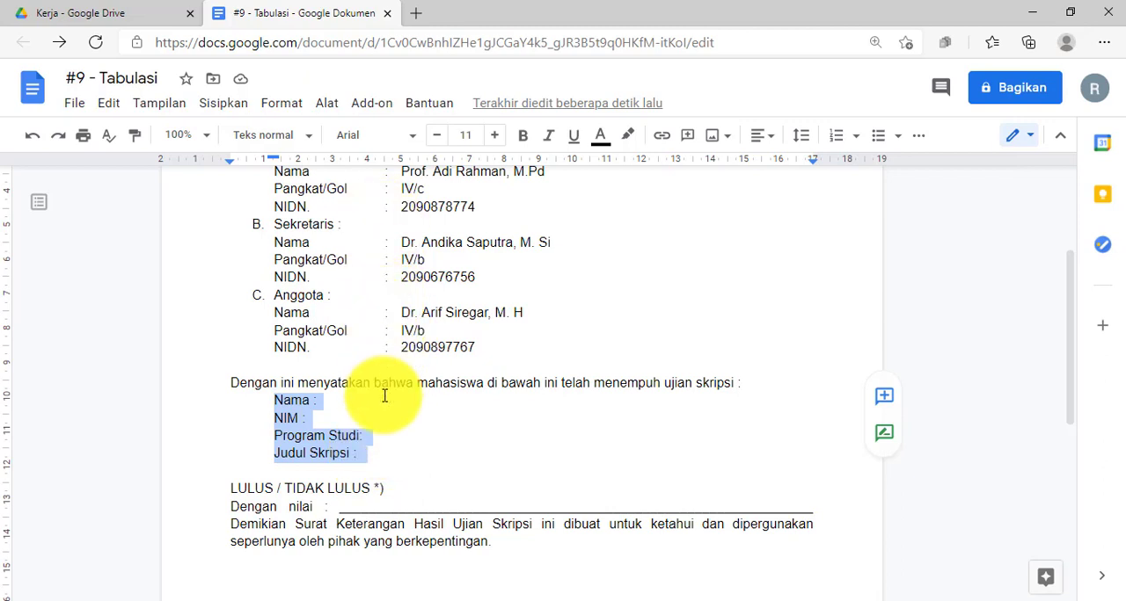
scroll(391, 422, "down", 1)
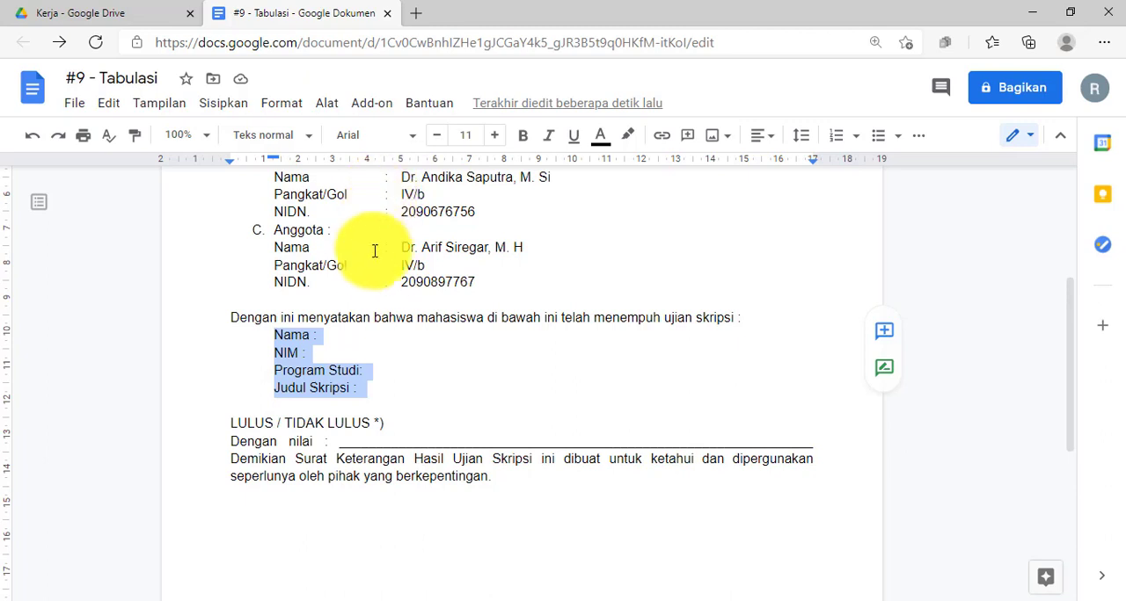
left_click(380, 370)
left_click_drag(271, 335, 369, 396)
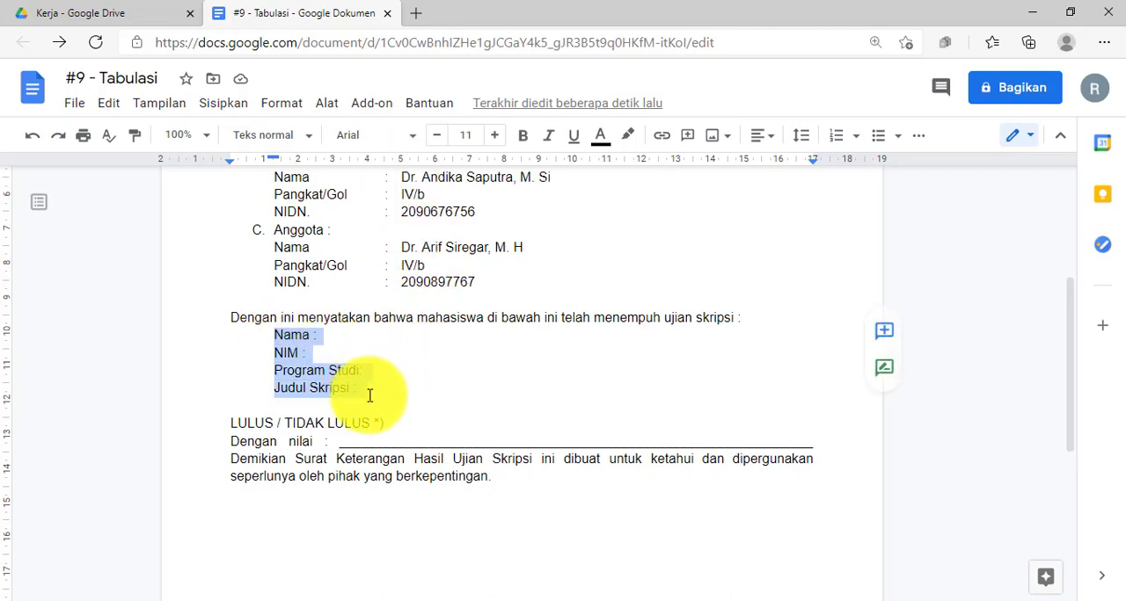
left_click(369, 395)
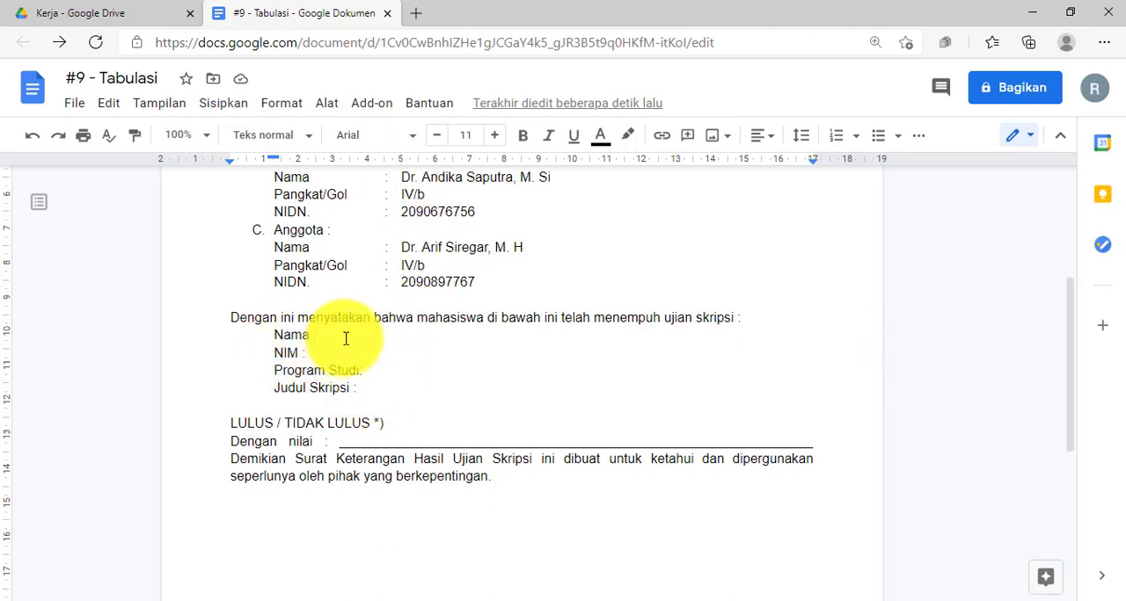
Copy the paragraph formatting of the Anggota NIDN line to the student lines Nama through Judul Skripsi.
left_click(285, 281)
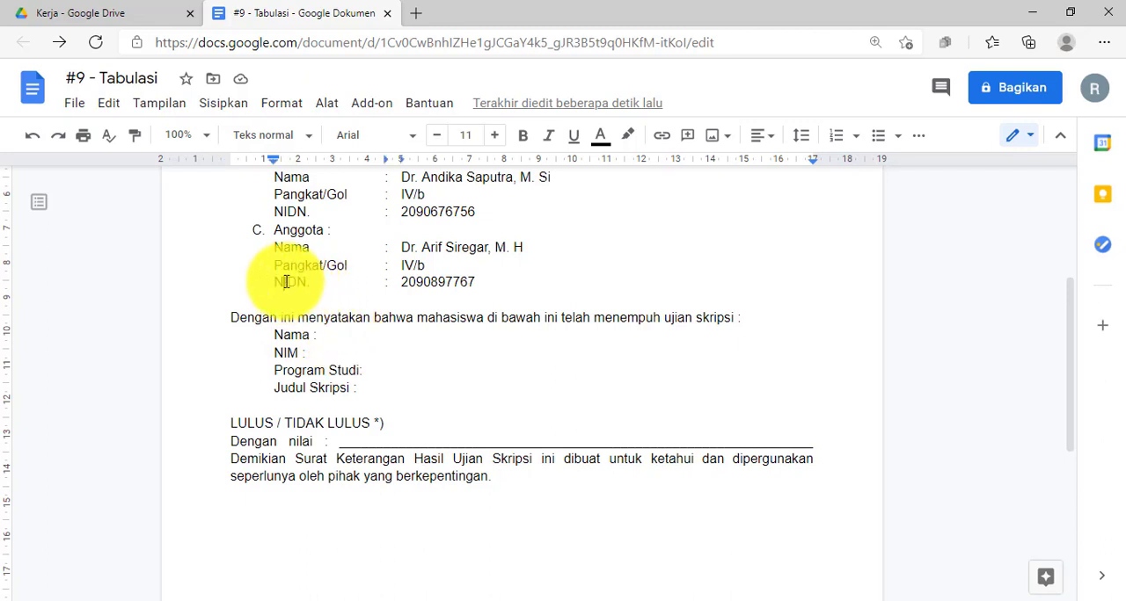
left_click(136, 137)
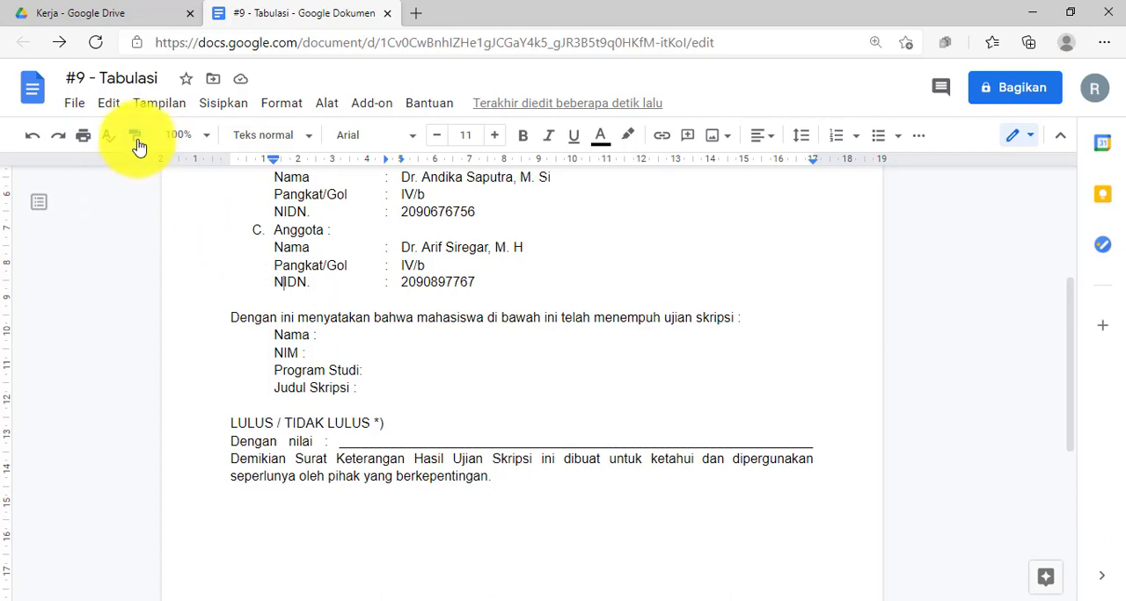
left_click_drag(276, 335, 370, 388)
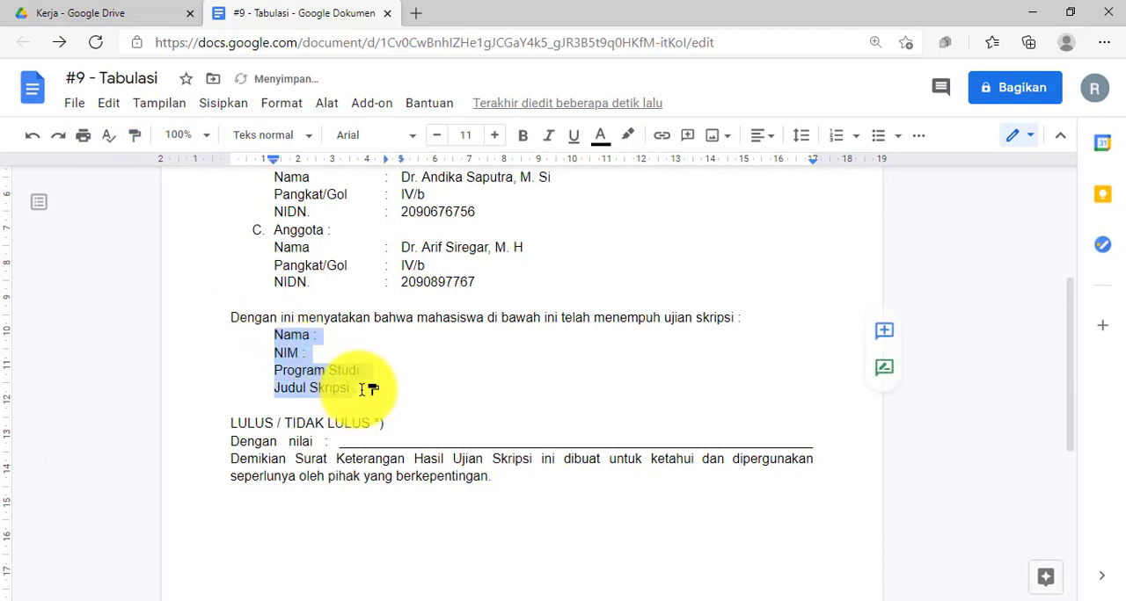
Fill the student's Nama line with a tab-aligned colon and the student's full name.
left_click(314, 335)
type(":")
key("Tab")
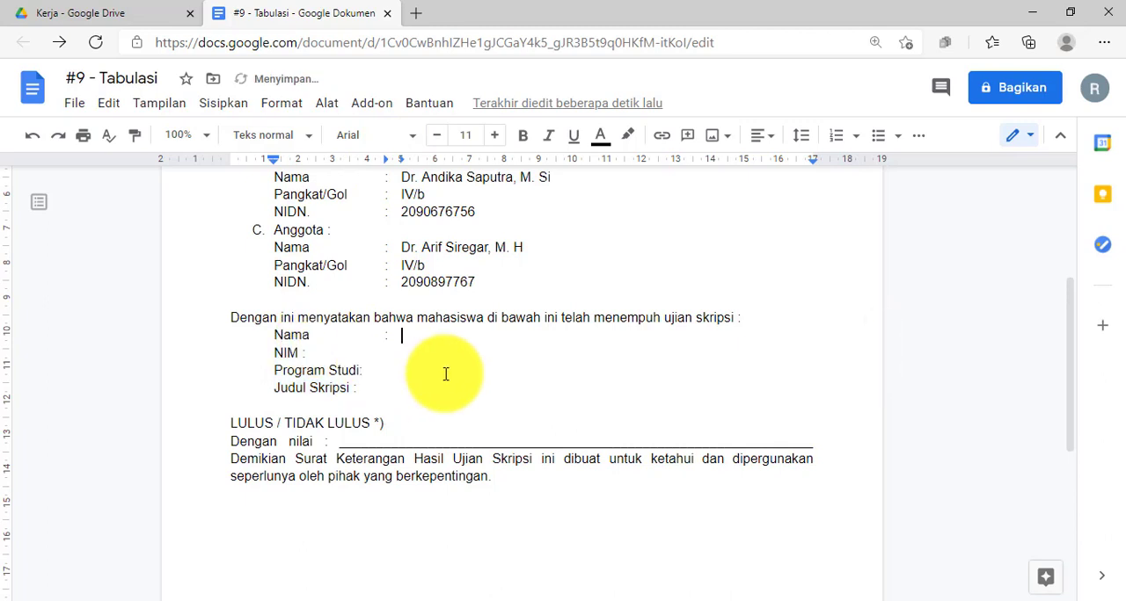
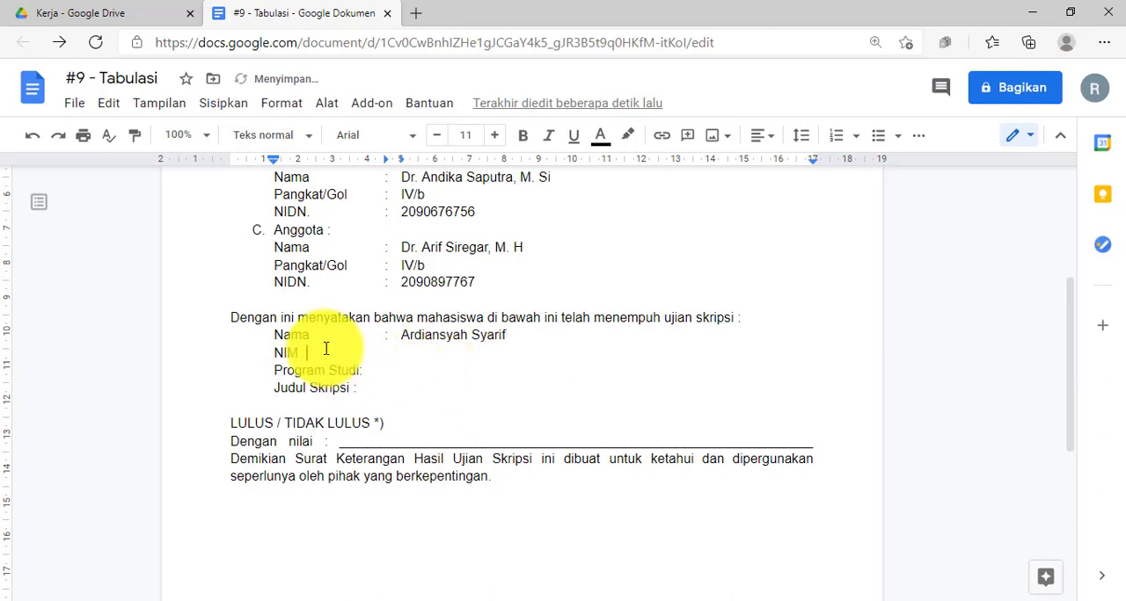
Fill the NIM line with a tab-aligned colon and the student's ID number.
key("Tab")
Fill the Program Studi line with a tab-aligned colon and the entry Teknik Informatika.
key("Down")
key("Tab")
type(": Tekn")
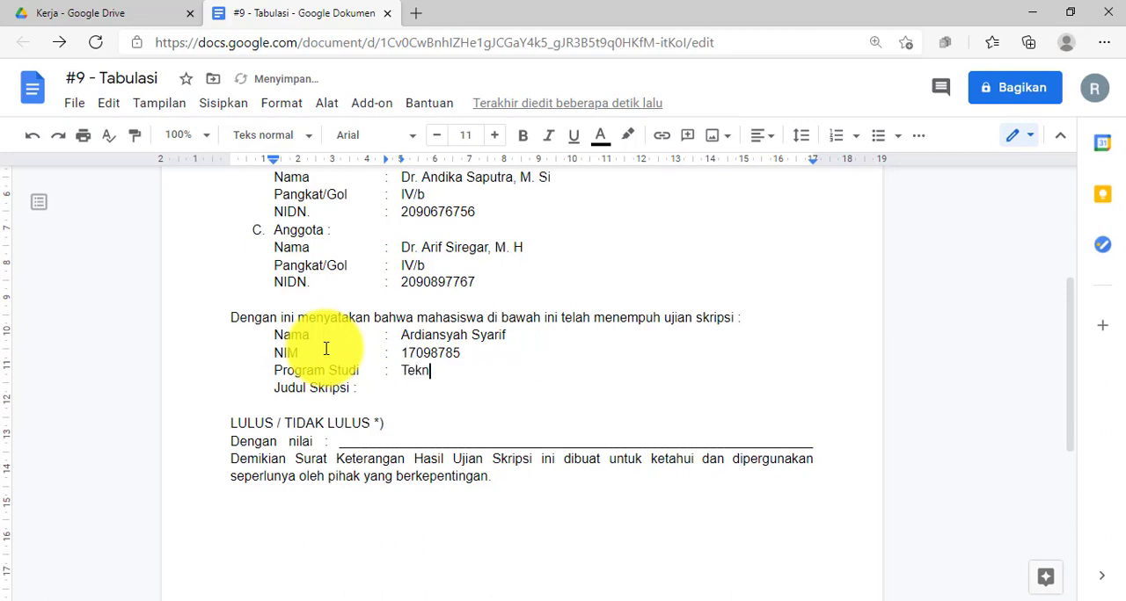
type("ik Informatika")
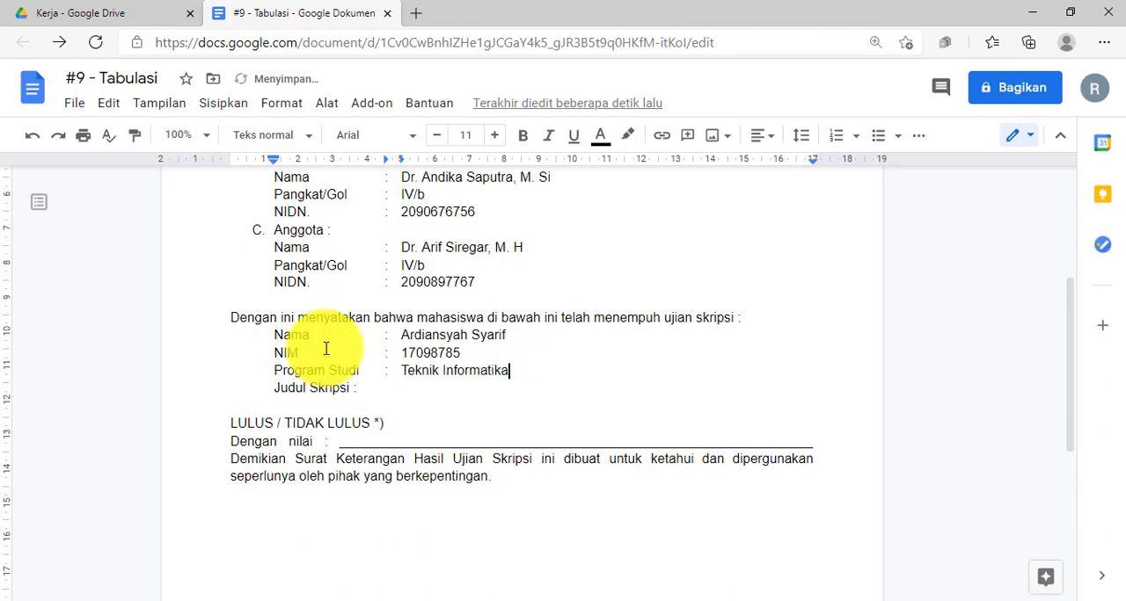
Fill the Judul Skripsi line with a tab-aligned colon and the title "Pengenalan Umur Buah Pisang Berdasarkan Citra Kulit Buah Pisang".
key("BackSpace")
key("BackSpace")
key("Tab")
type("Pengenalan W")
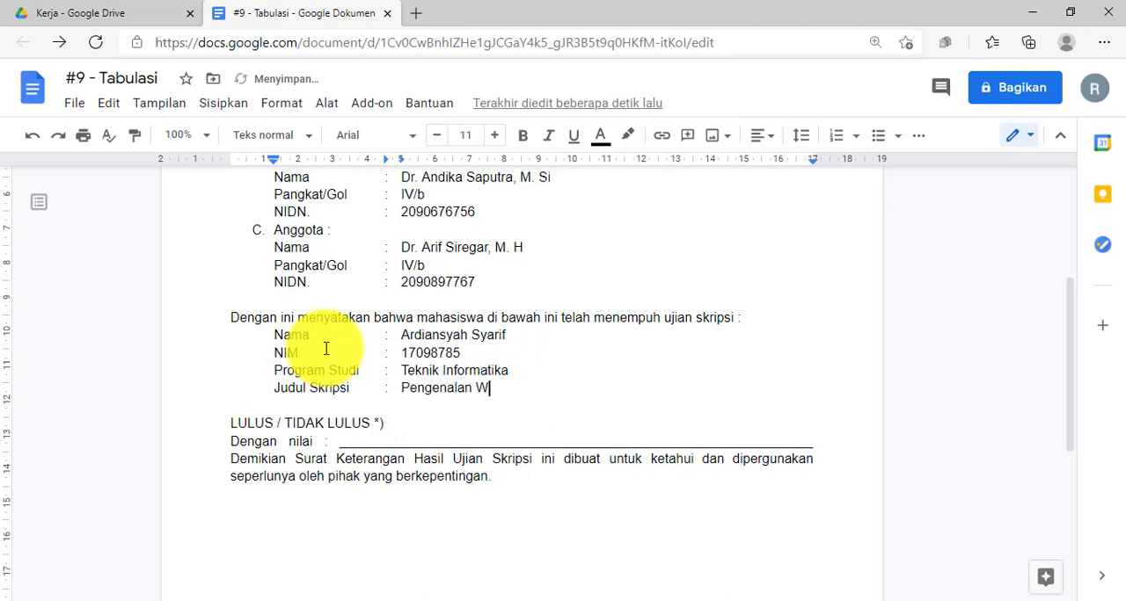
type("ajah")
key("BackSpace")
key("BackSpace")
key("BackSpace")
key("BackSpace")
key("BackSpace")
type("kuli")
key("BackSpace")
key("BackSpace")
key("BackSpace")
key("BackSpace")
type("Kulit")
key("BackSpace")
key("BackSpace")
key("BackSpace")
key("BackSpace")
key("BackSpace")
key("BackSpace")
type("Umur Buah P")
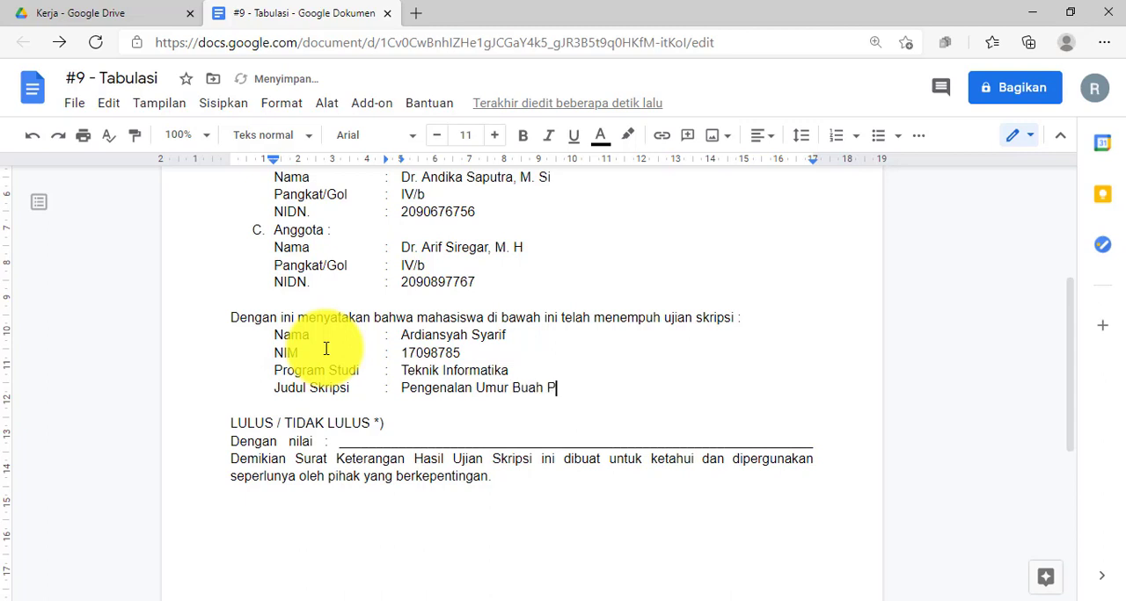
type("isang Bersasar")
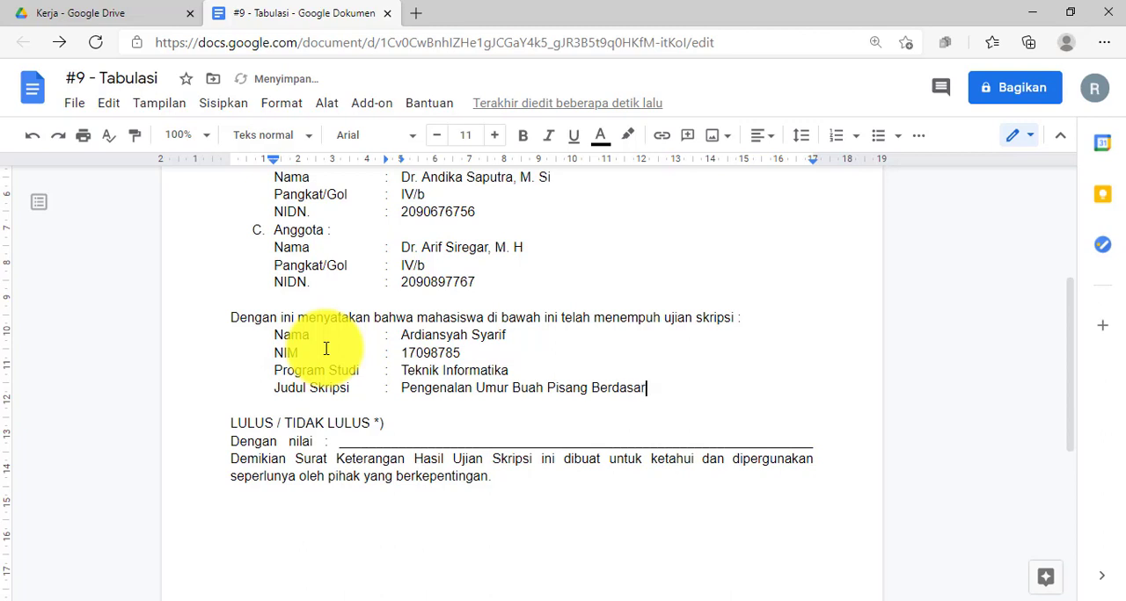
type("kan Citra Ku")
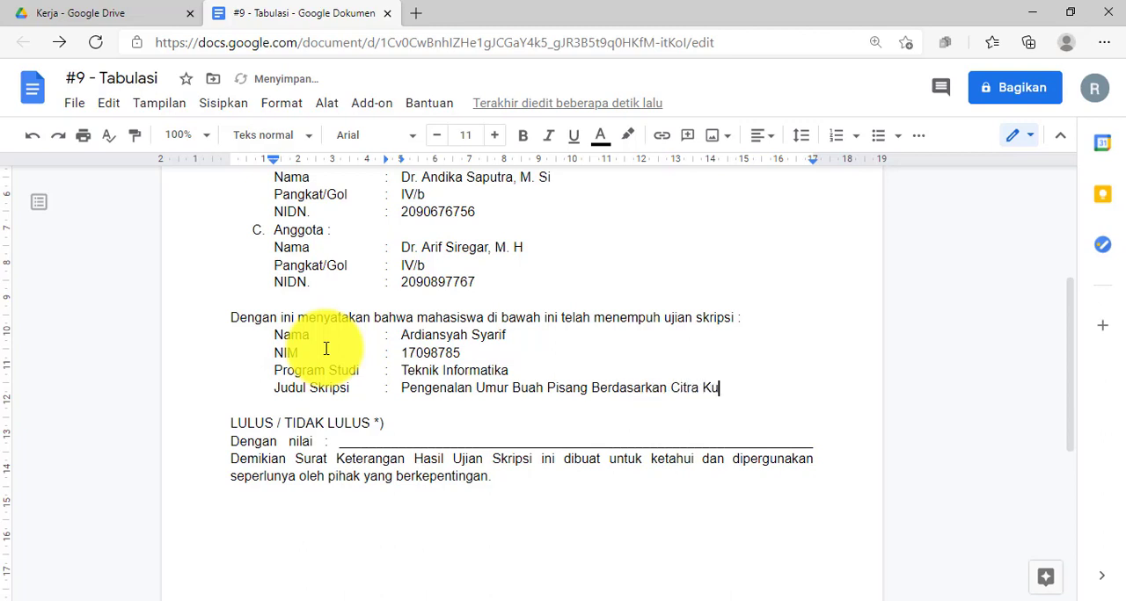
type("lit Buah Pisang")
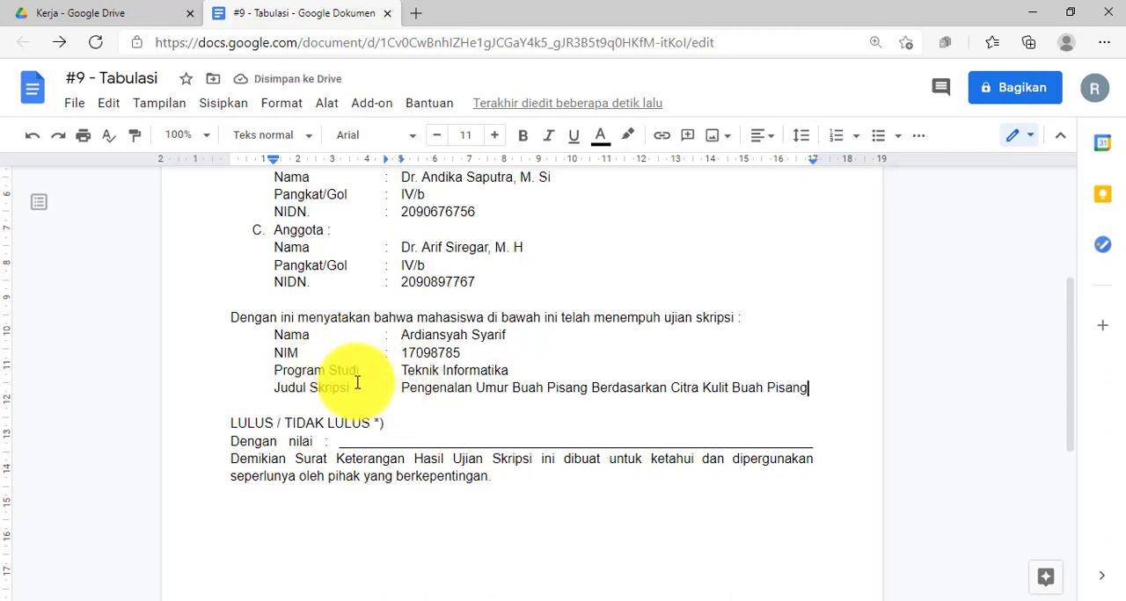
Delete the underscore line after Dengan nilai, keeping the closing paragraph on its own line.
left_click(403, 335)
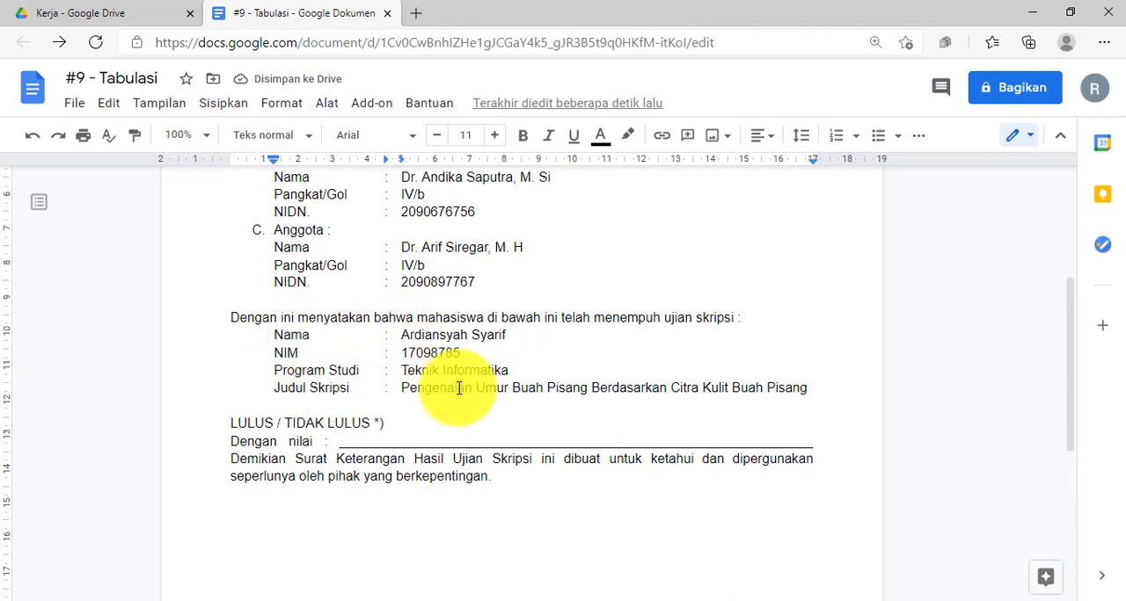
scroll(442, 390, "down", 1)
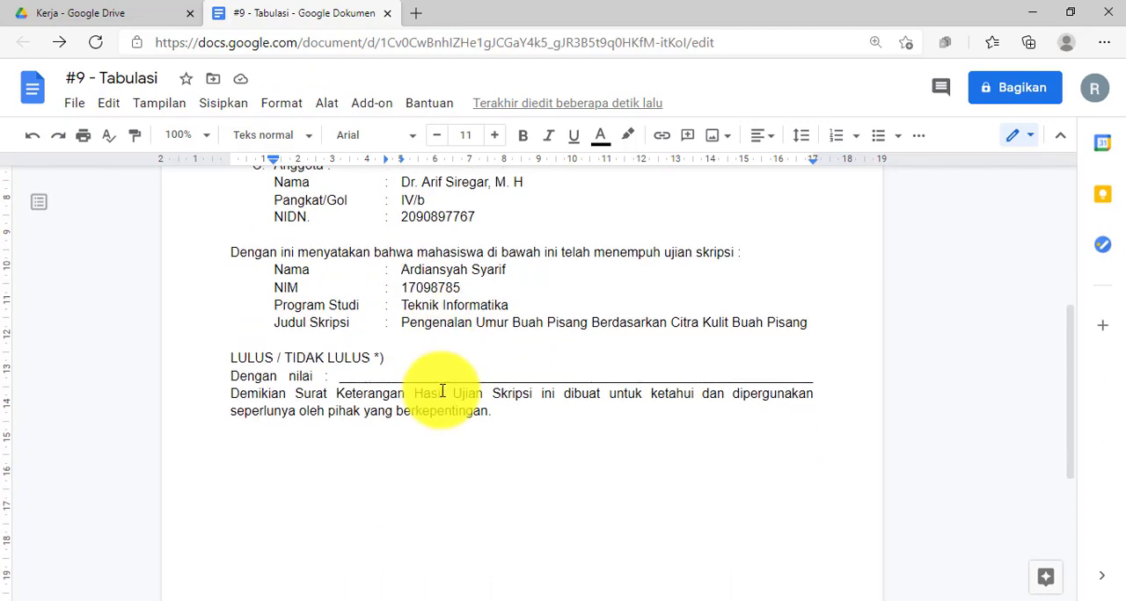
left_click_drag(231, 355, 813, 376)
left_click(390, 361)
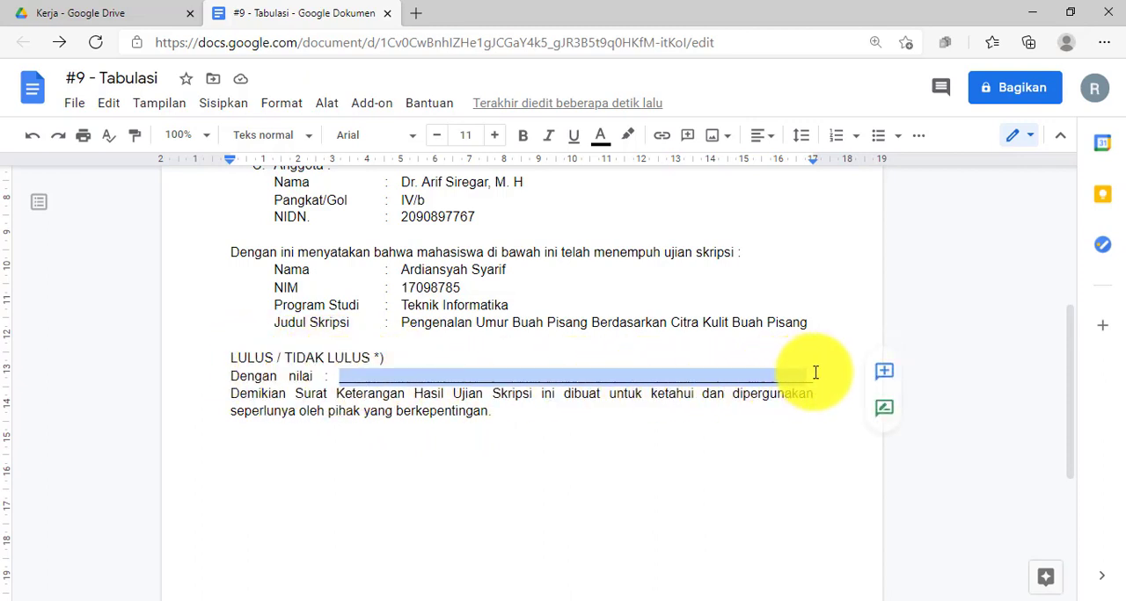
left_click(448, 383)
left_click_drag(337, 379, 818, 375)
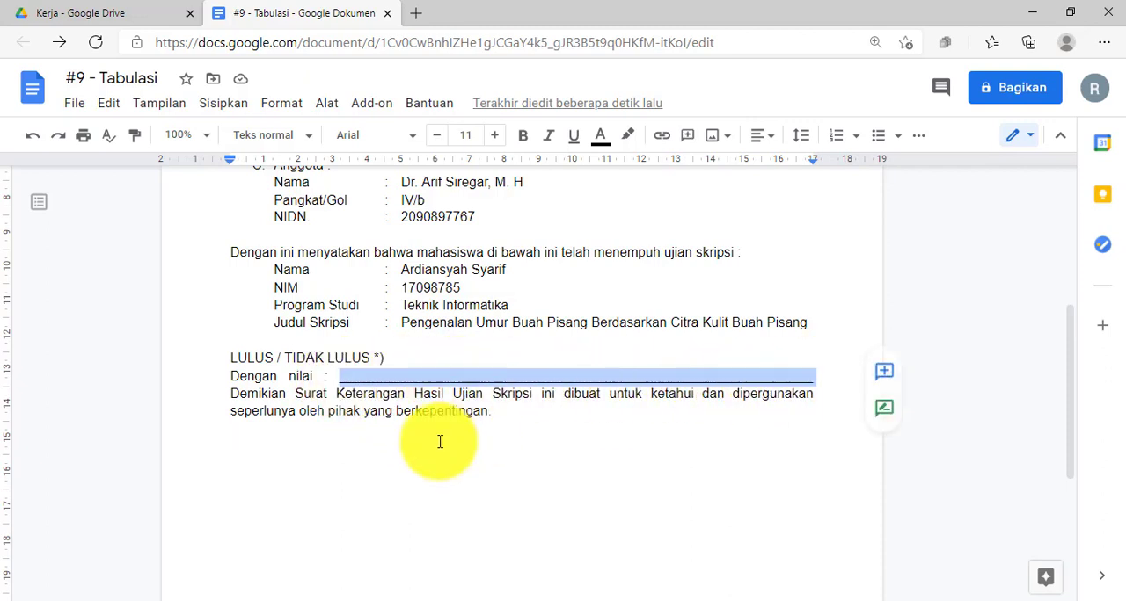
scroll(431, 435, "up", 1)
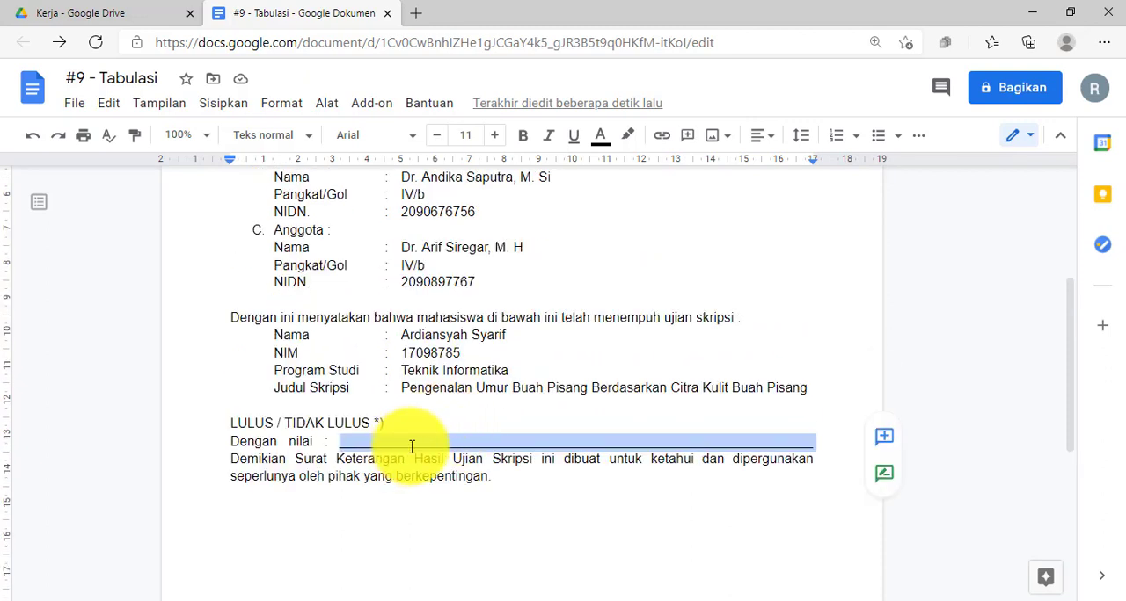
key("BackSpace")
key("Return")
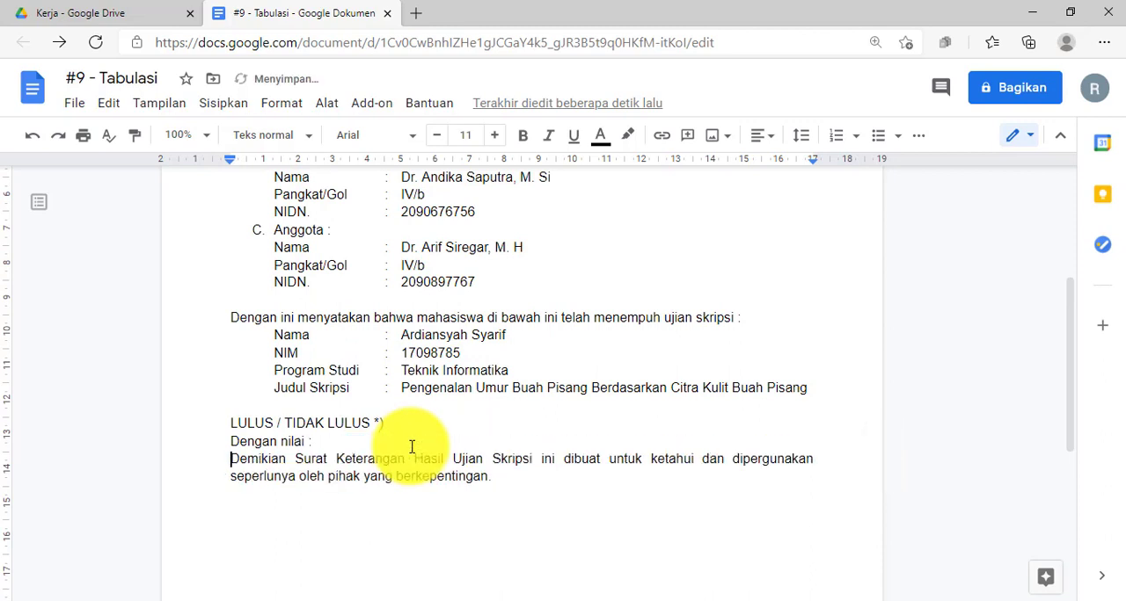
Add left tab stops at 3 and 3.5 cm to the Dengan nilai line and align its colon with them.
left_click(349, 439)
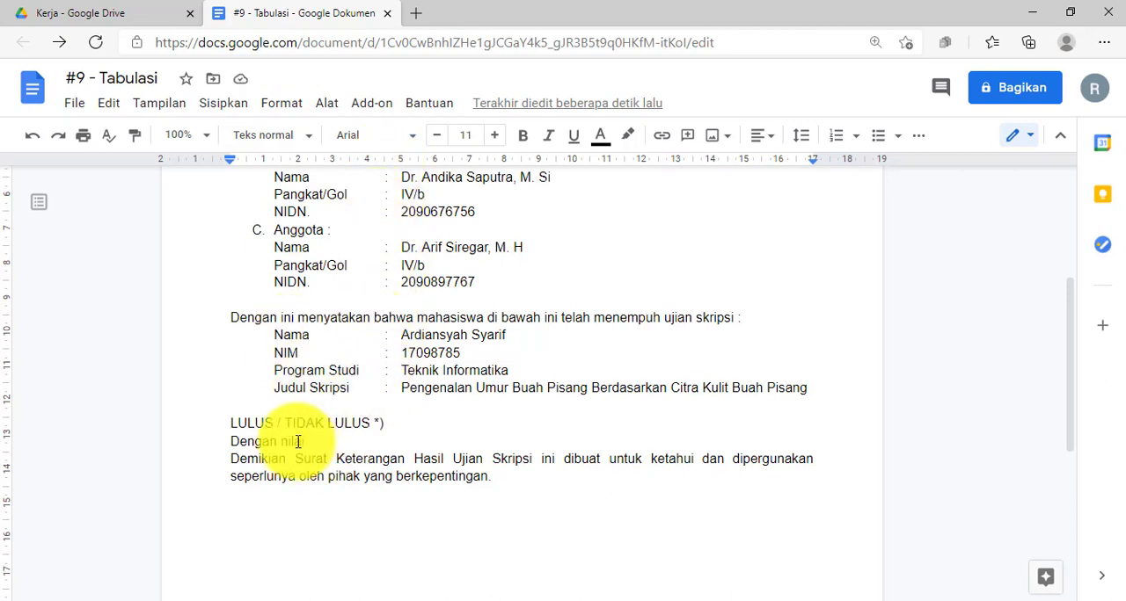
left_click(335, 160)
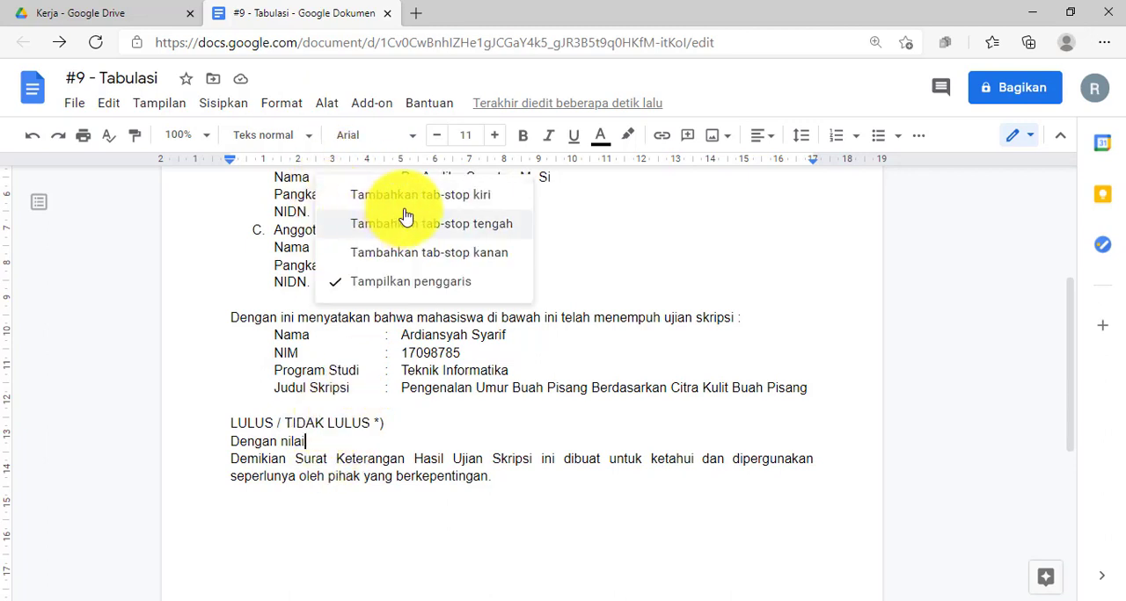
left_click(423, 197)
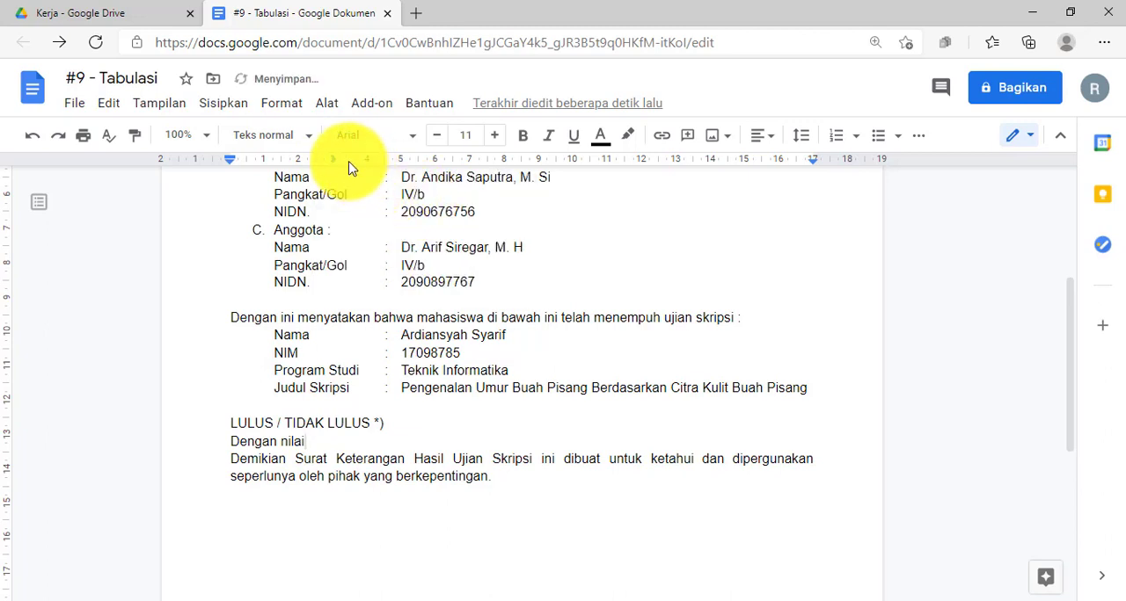
left_click(350, 160)
left_click(435, 195)
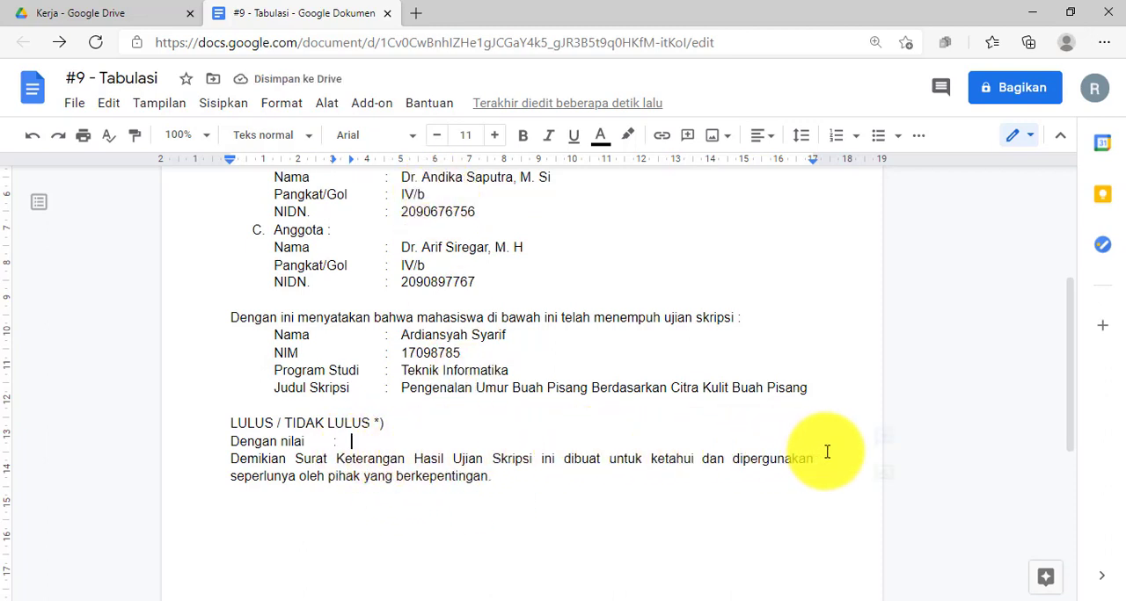
key("Tab")
type(":")
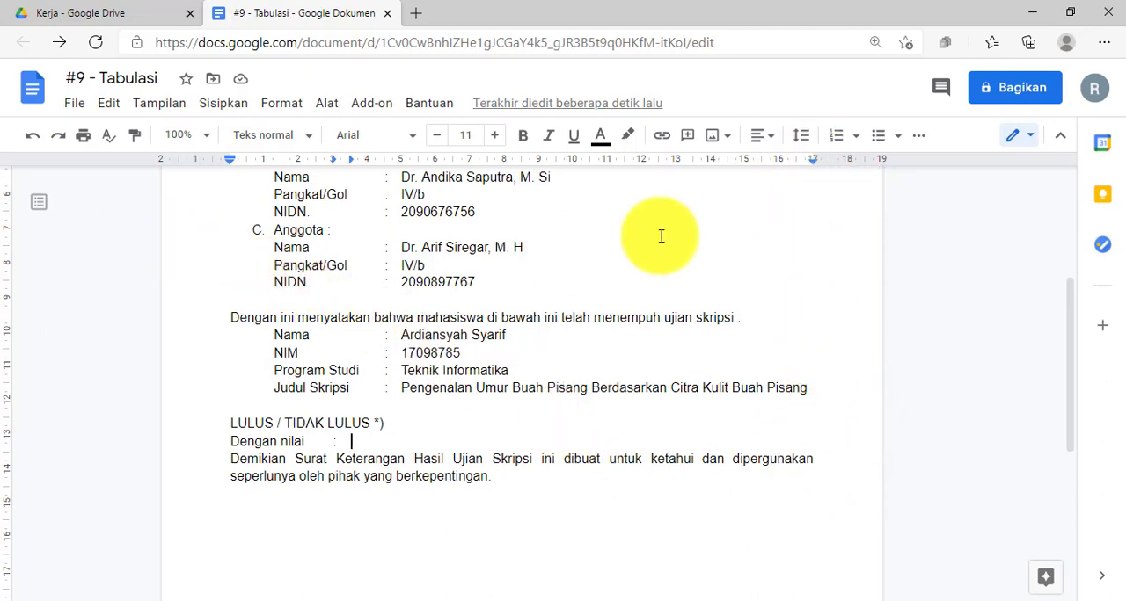
Add a right tab stop at 16.5 cm to the Dengan nilai line and fill the space up to it with underscores.
left_click(796, 163)
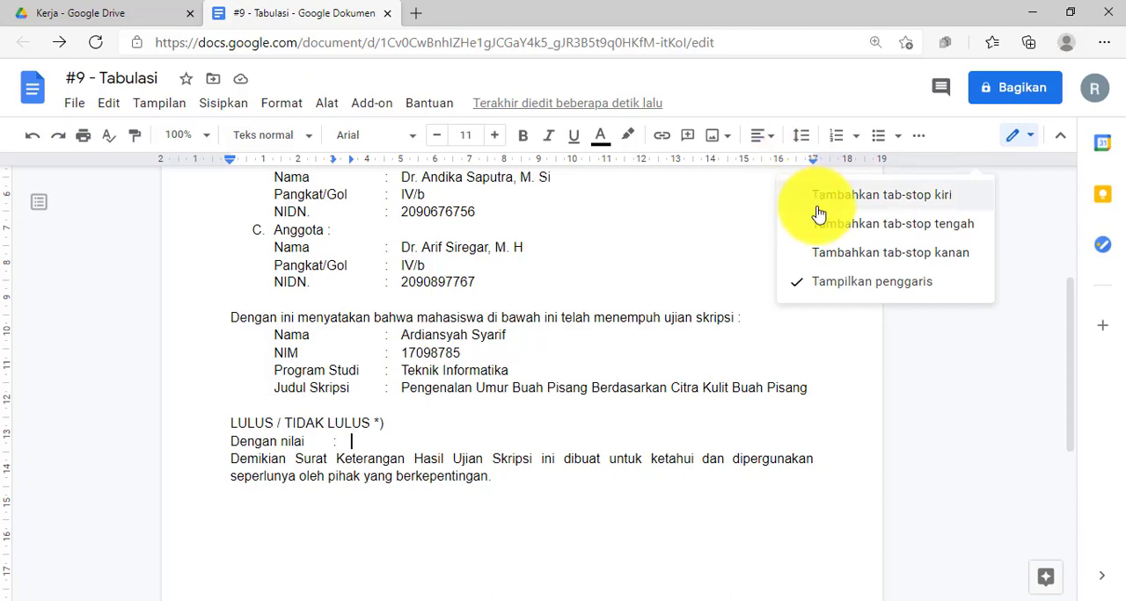
left_click(838, 255)
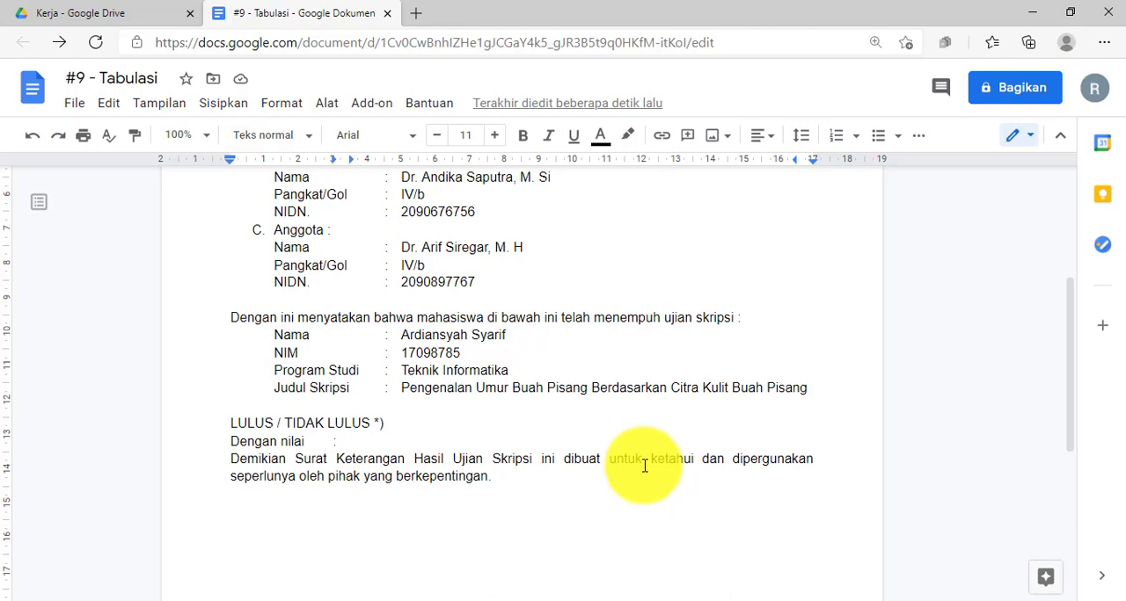
type("----")
type("_______________________________________________________________")
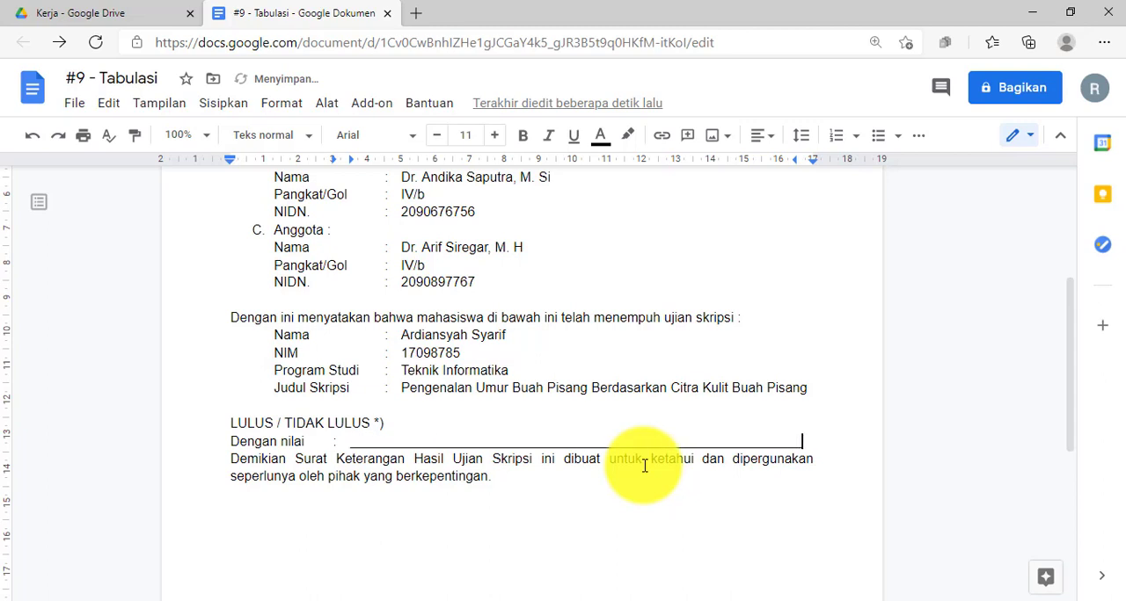
scroll(645, 466, "down", 10)
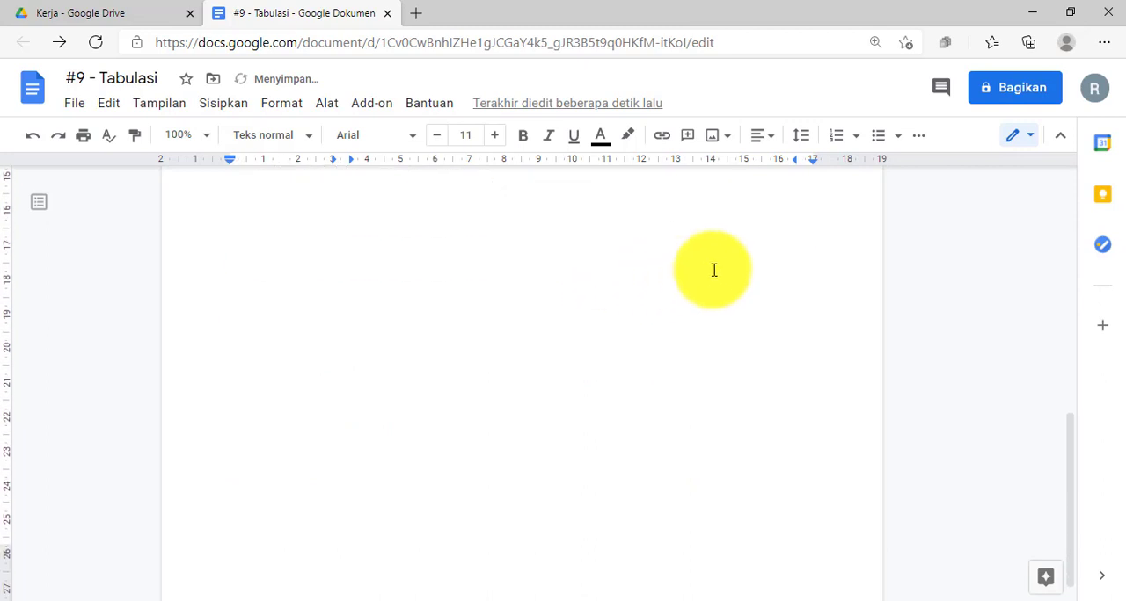
scroll(713, 269, "up", 6)
key("BackSpace")
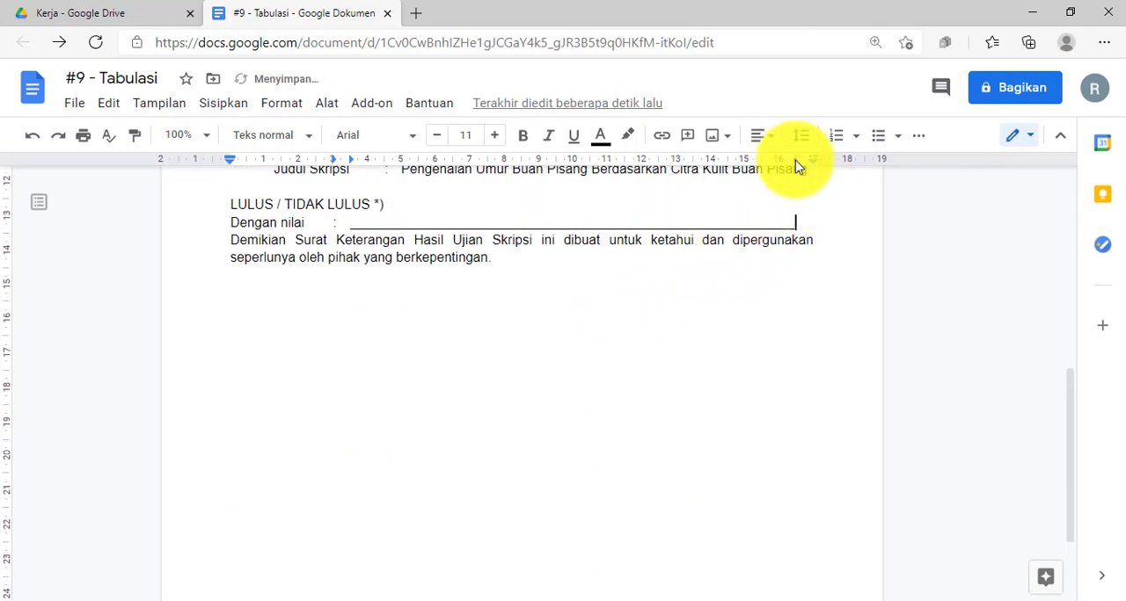
Check the position of the Dengan nilai line's right tab stop against the end of its underscores.
left_click_drag(795, 160, 795, 160)
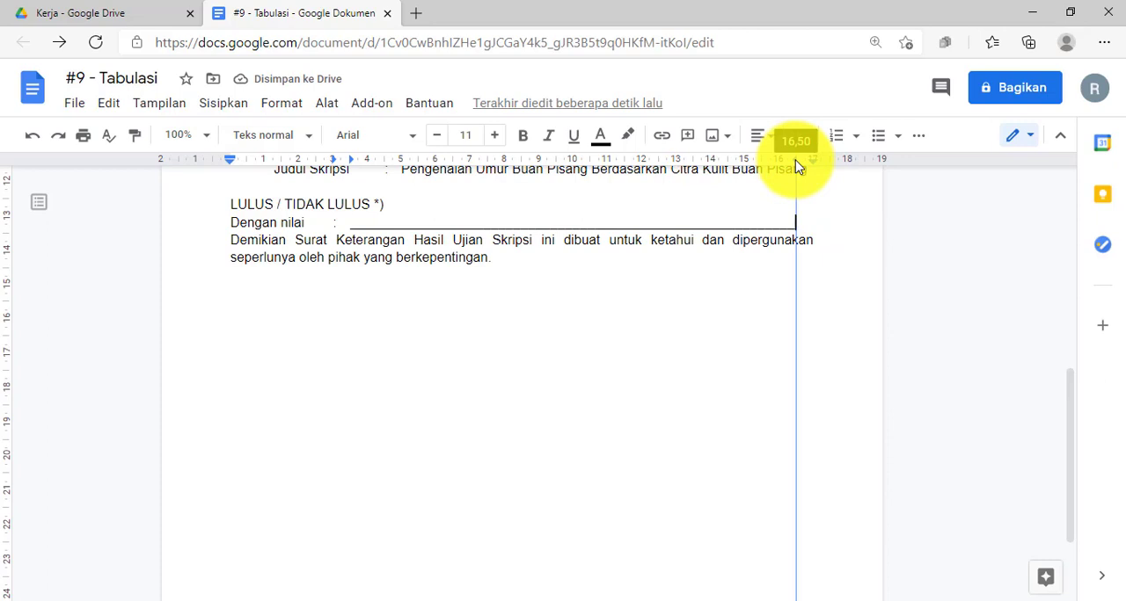
scroll(774, 282, "up", 1)
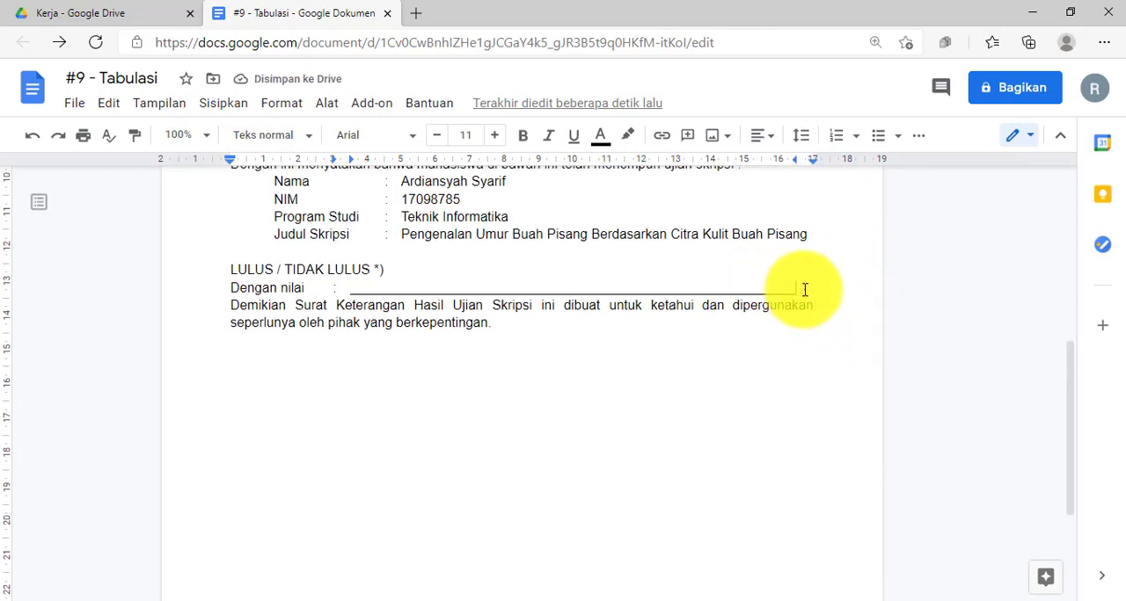
left_click(794, 160)
left_click(795, 160)
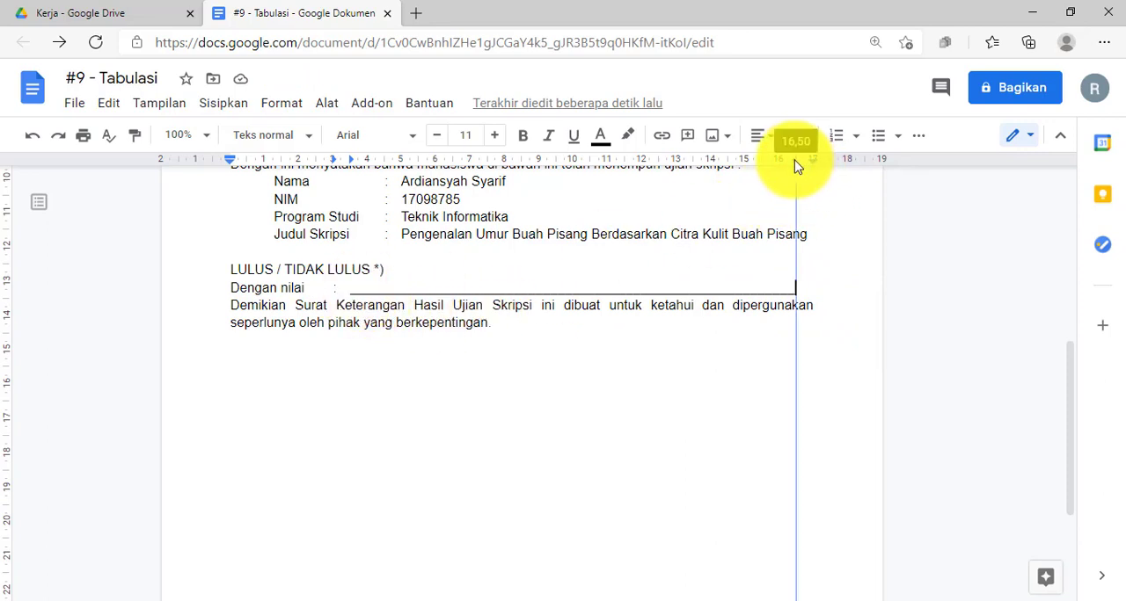
right_click(790, 164)
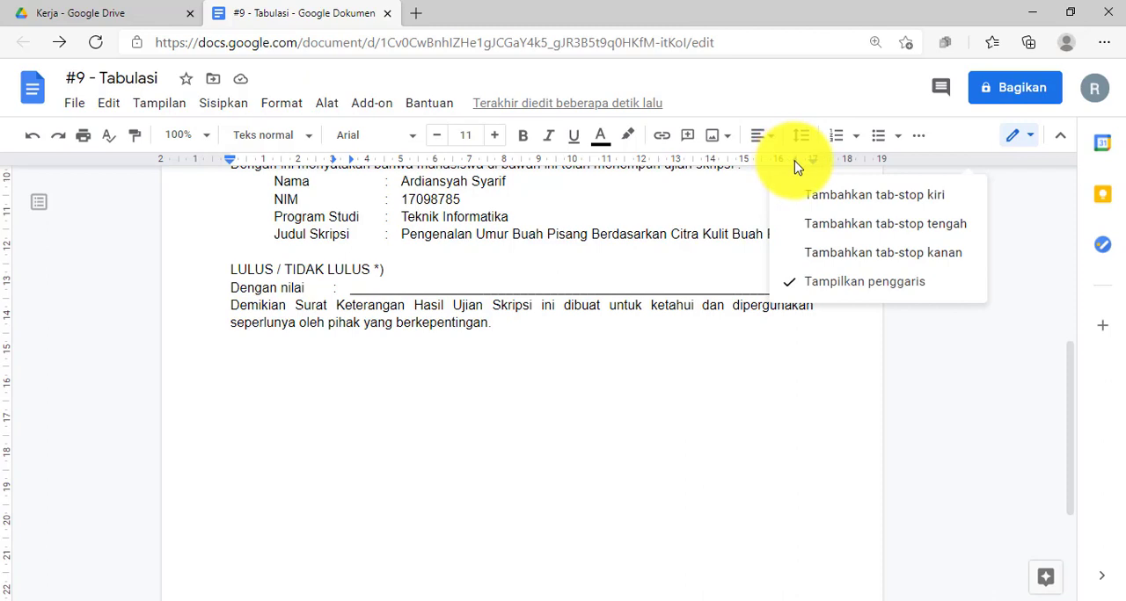
left_click(795, 164)
right_click(795, 164)
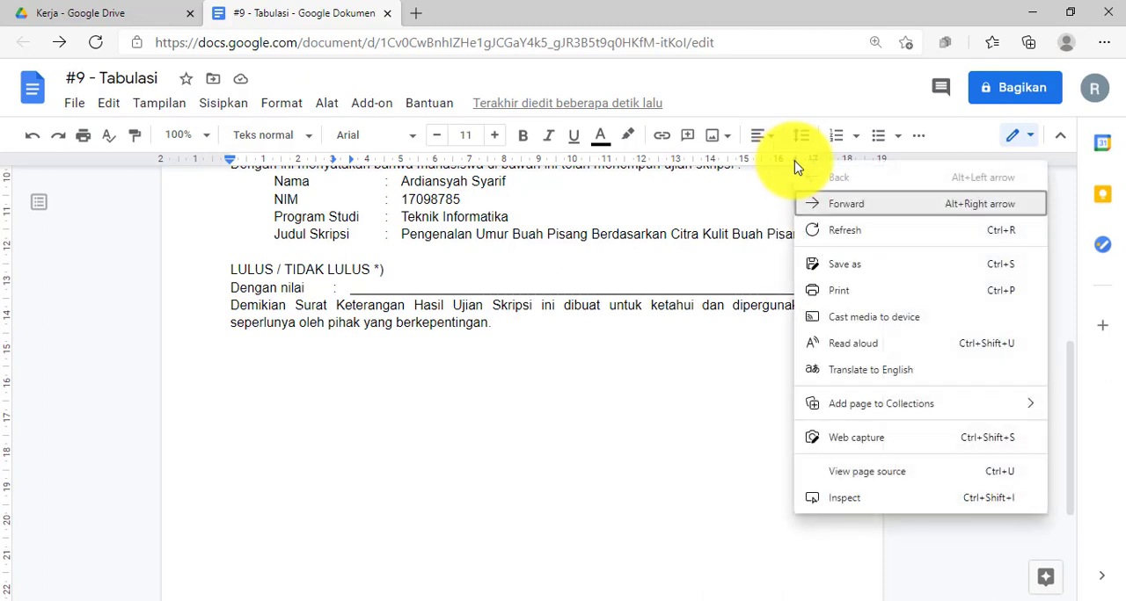
left_click(694, 306)
Start a new line below the closing paragraph, leaving one blank line in between.
left_click_drag(230, 305, 355, 306)
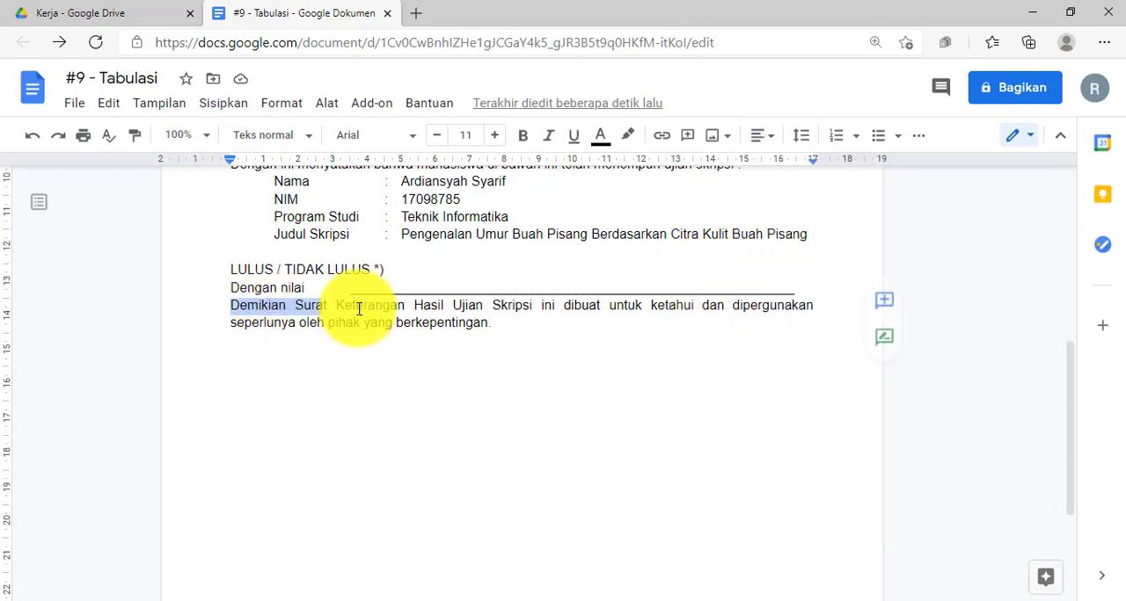
left_click(515, 326)
scroll(504, 328, "down", 1)
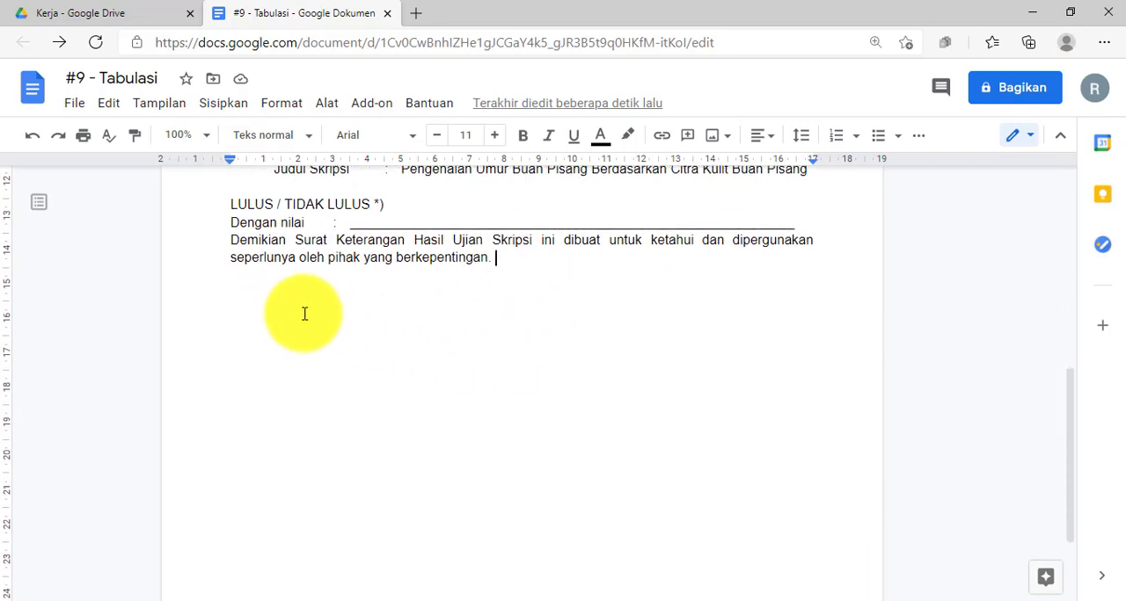
scroll(351, 315, "up", 2)
scroll(338, 318, "down", 3)
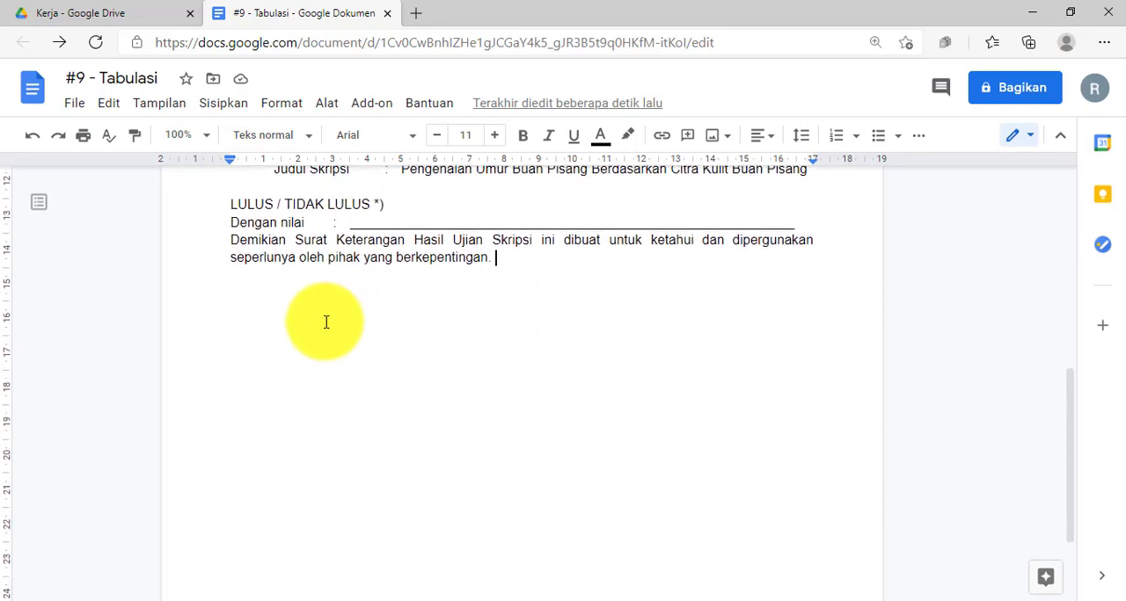
scroll(312, 263, "up", 1)
scroll(324, 248, "down", 1)
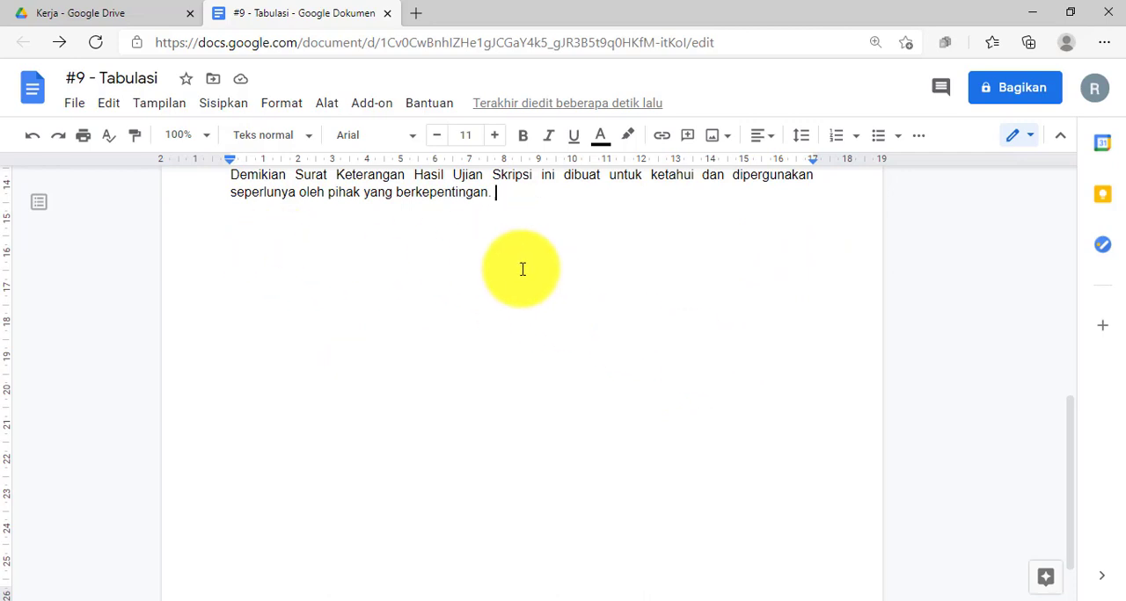
key("Return")
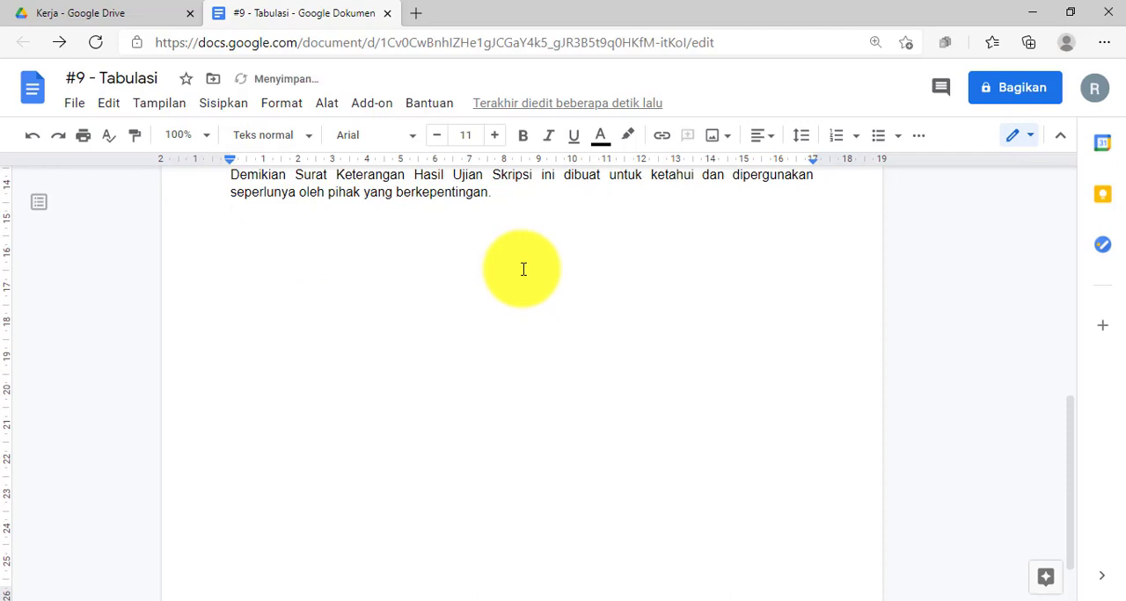
Add centre tab stops at 3, 8.5 and 13.5 cm to the new line, then move the first to 3.5 cm and indent to it.
right_click(334, 159)
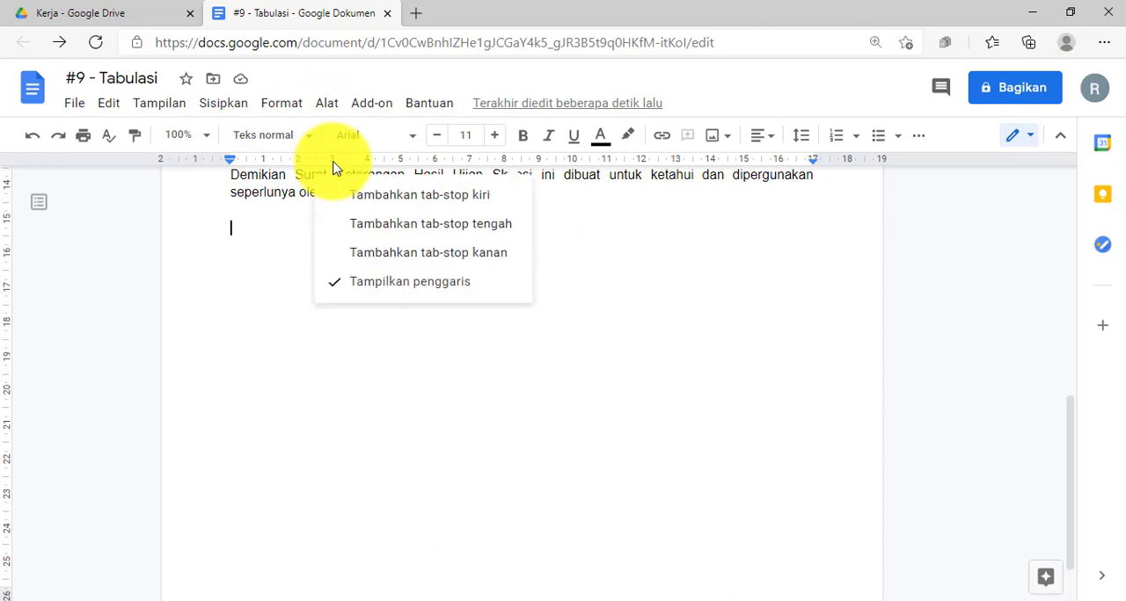
left_click(440, 230)
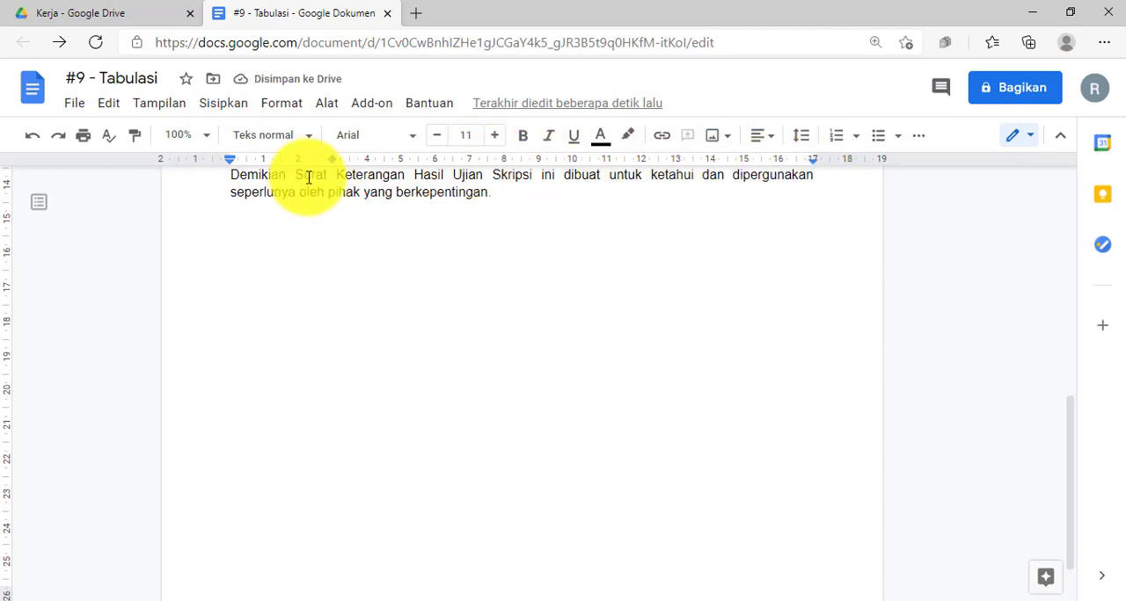
left_click(520, 162)
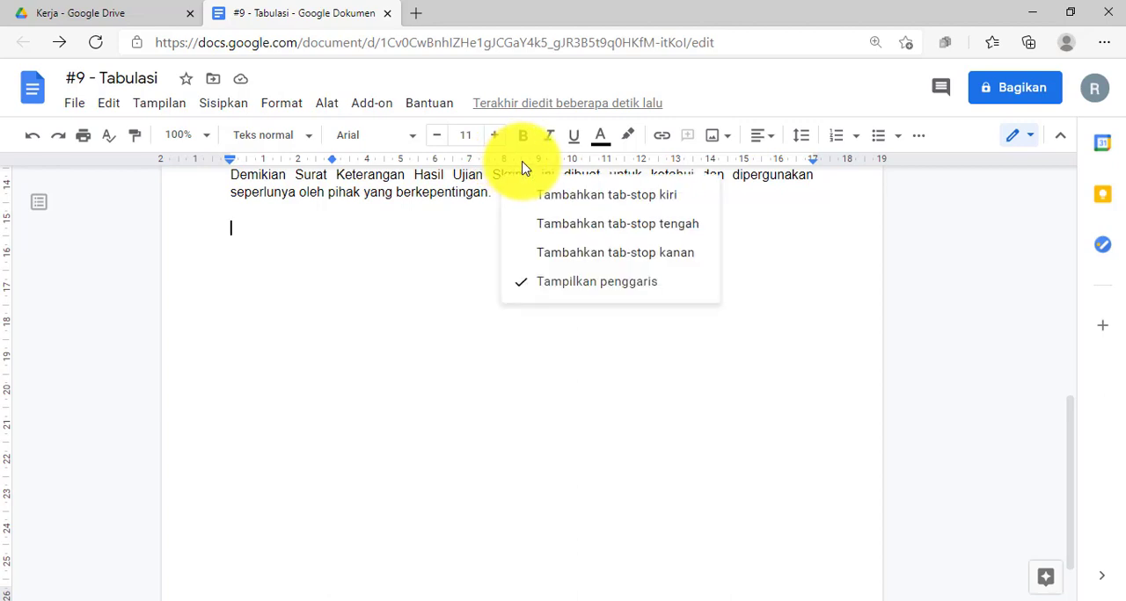
left_click(587, 224)
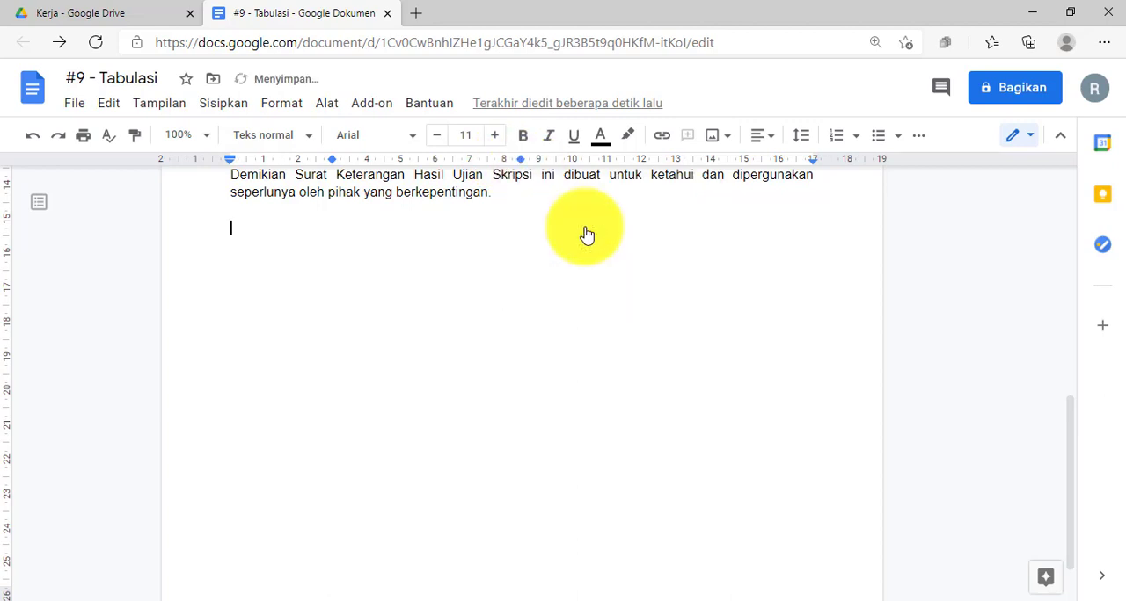
left_click(692, 162)
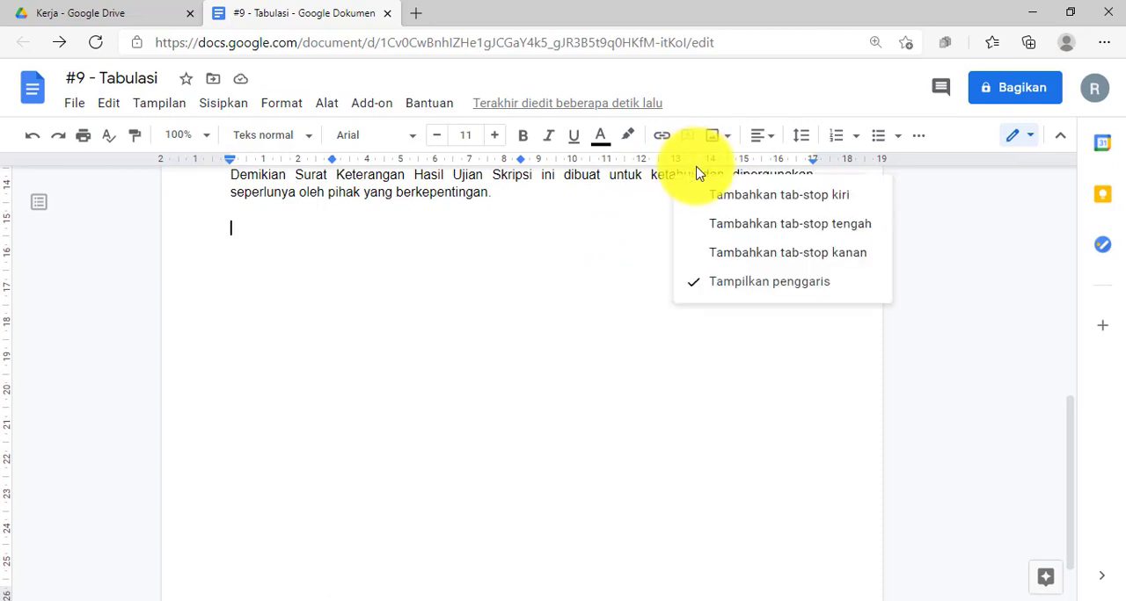
left_click(722, 224)
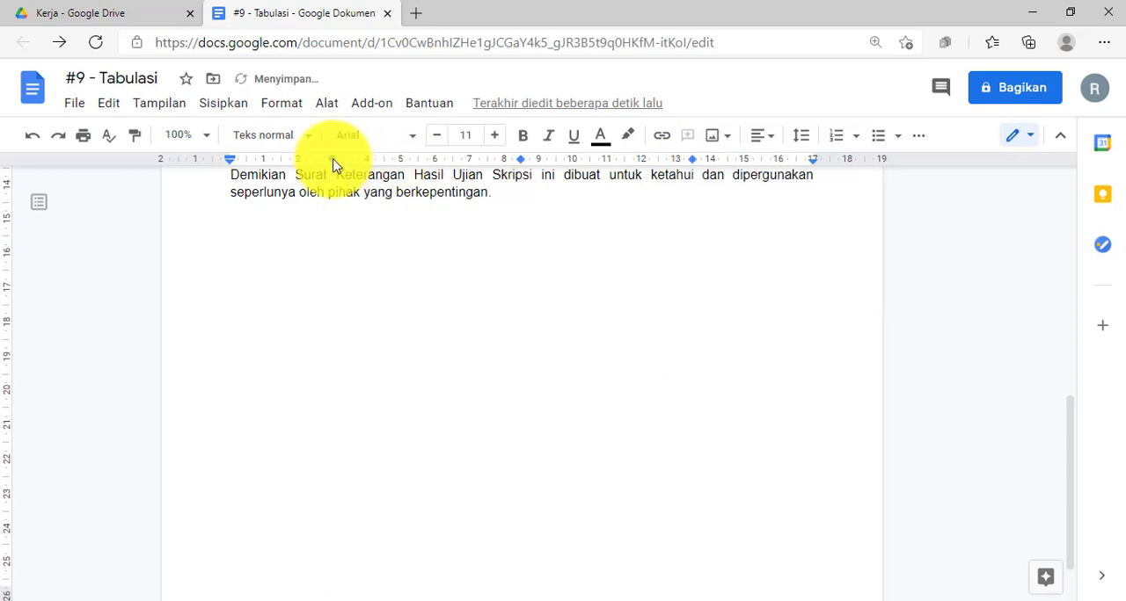
left_click_drag(333, 160, 351, 164)
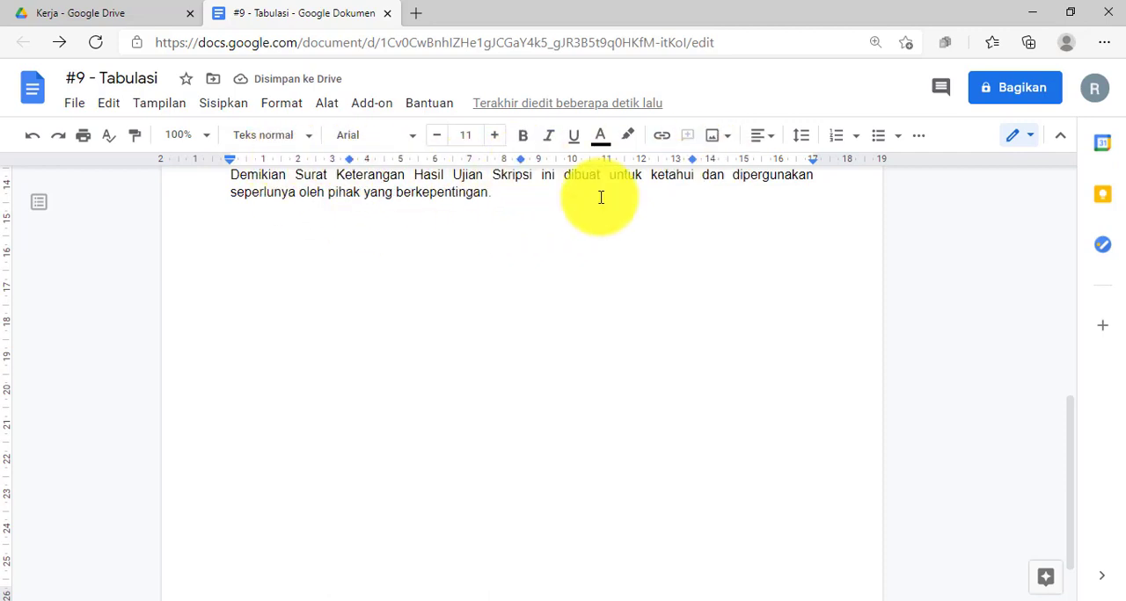
key("Tab")
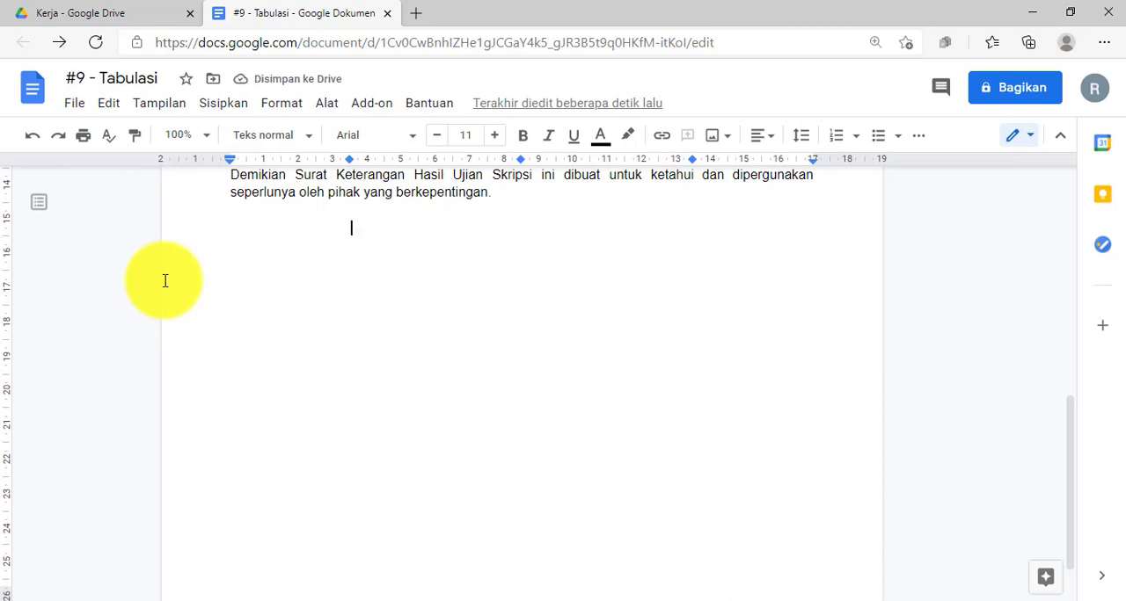
Compare the closing paragraph's ruler with the new line's tab stops and look over the letter's examiner and student sections.
double_click(510, 192)
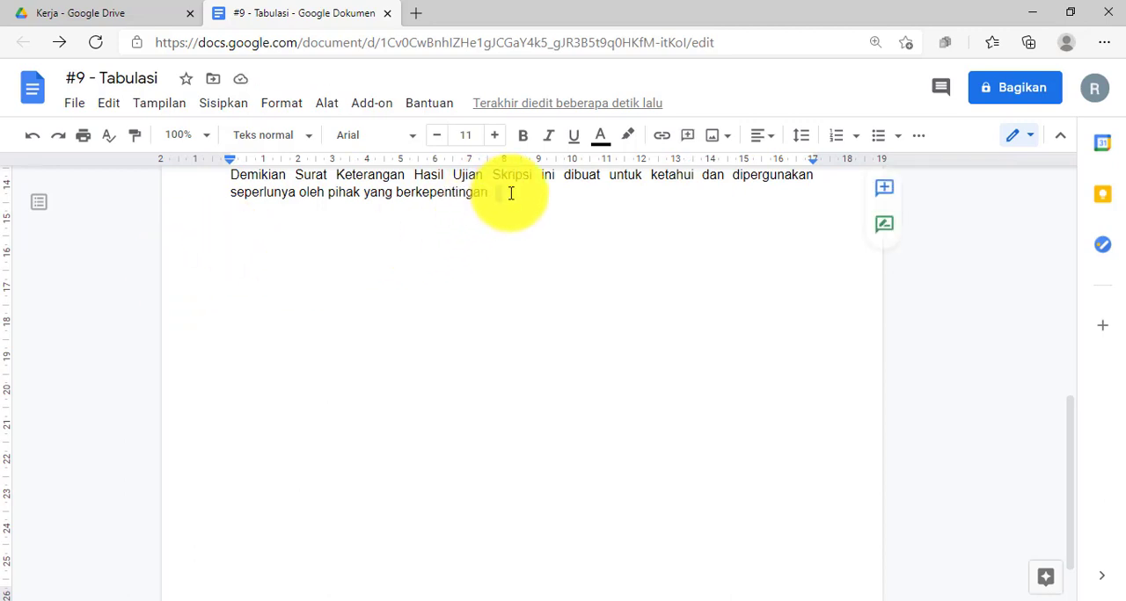
left_click(353, 233)
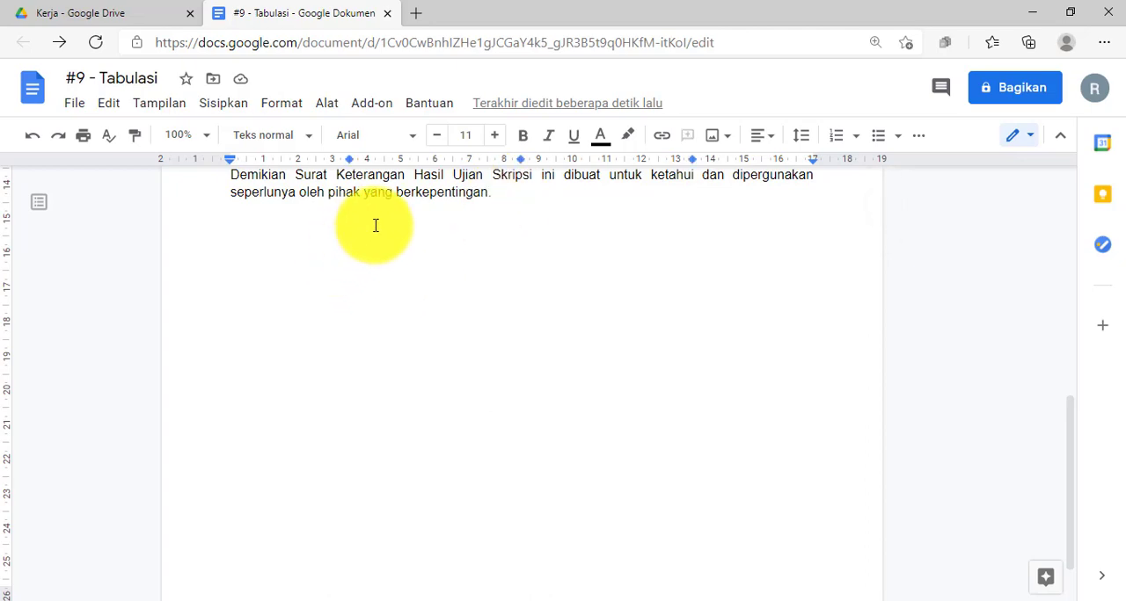
scroll(376, 226, "up", 5)
scroll(427, 171, "down", 1)
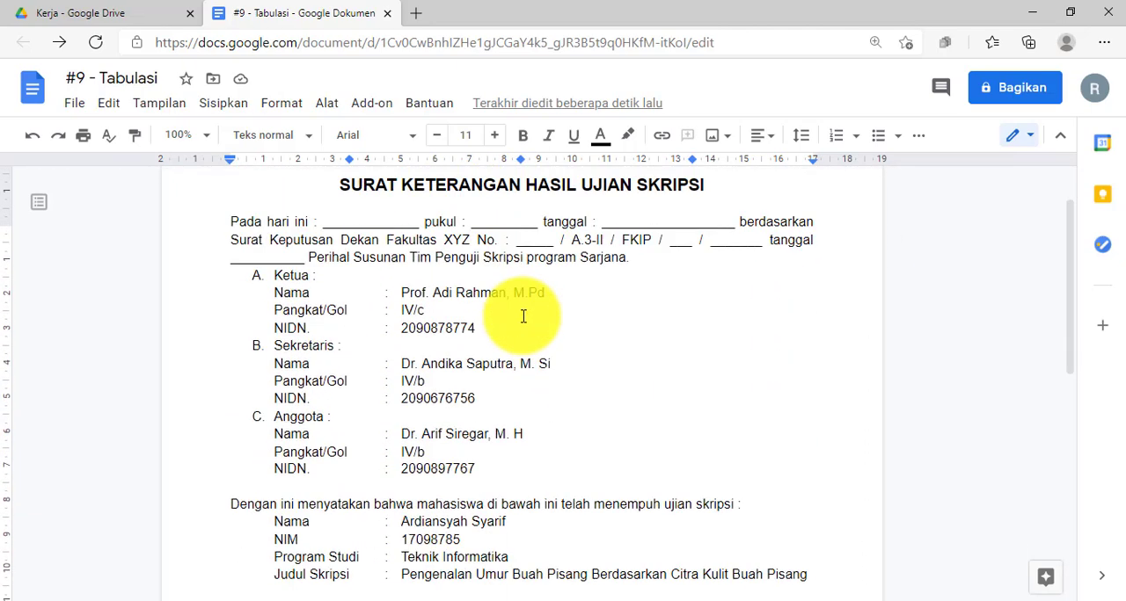
scroll(505, 414, "down", 3)
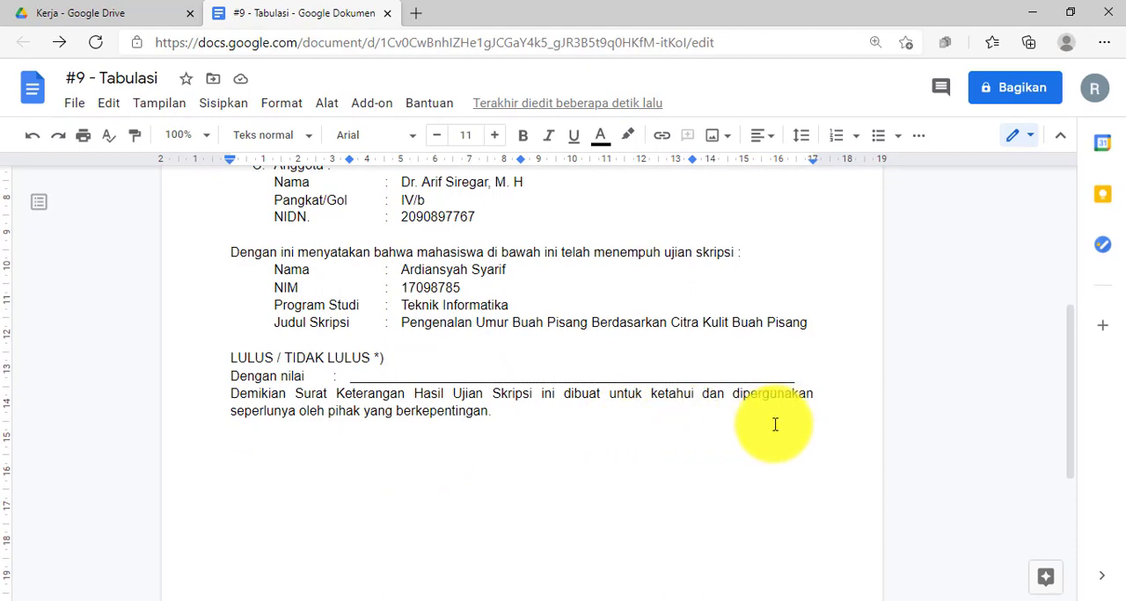
scroll(414, 314, "up", 4)
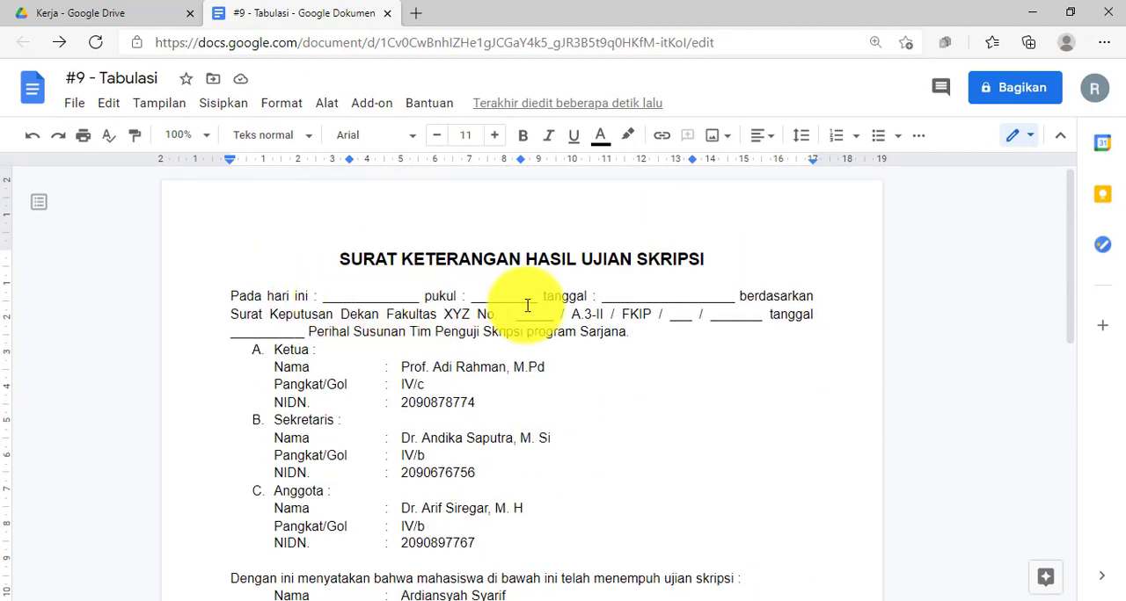
scroll(407, 377, "down", 6)
scroll(381, 269, "up", 2)
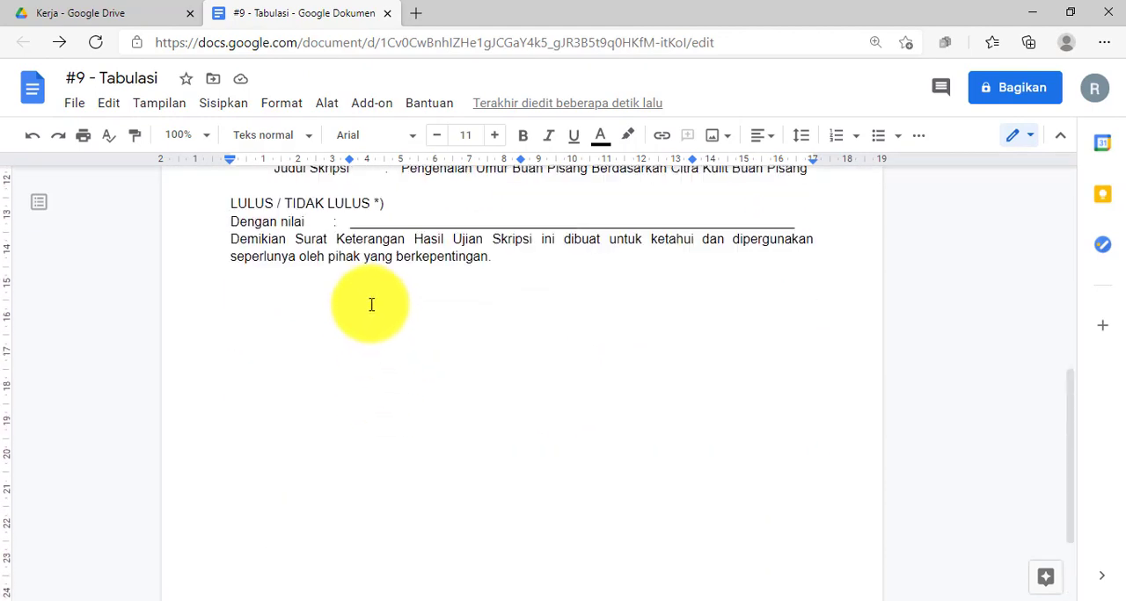
Enter the headings "Ketua,", "Sekretaris," and "Anggota" at the three tab stops and move the outer stops to 3 and 14 cm.
left_click(366, 293)
type("Ketua,")
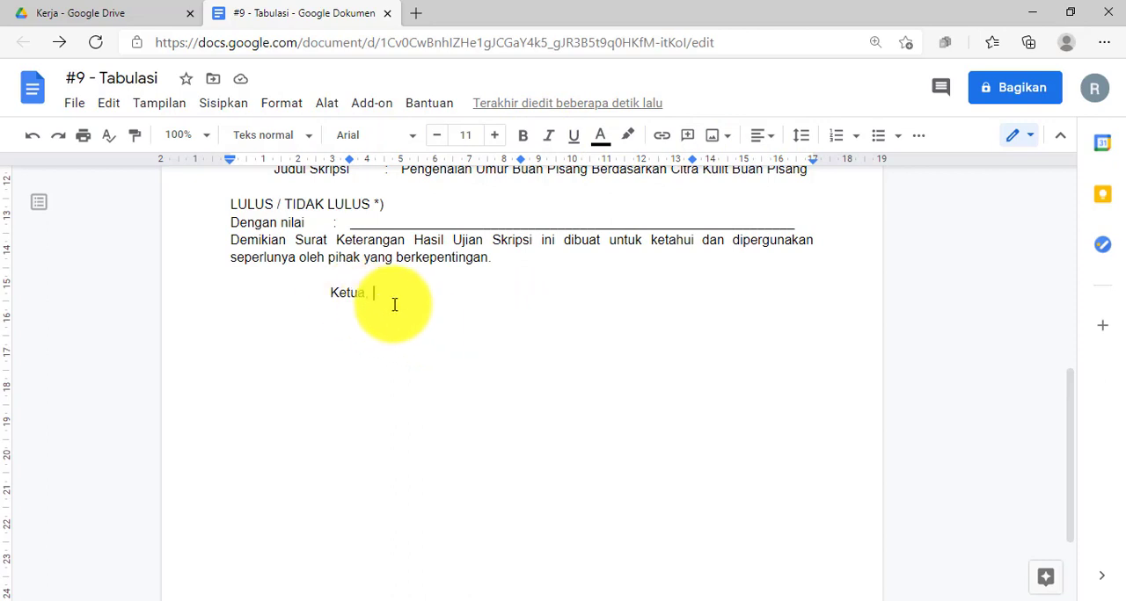
key("Tab")
scroll(505, 196, "down", 1)
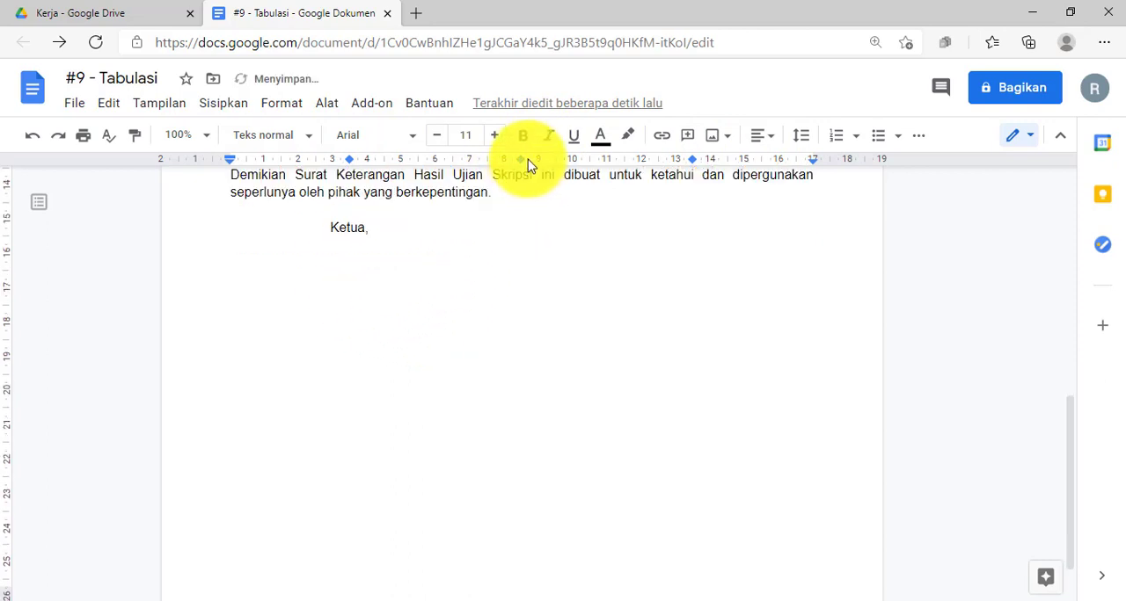
type("Se")
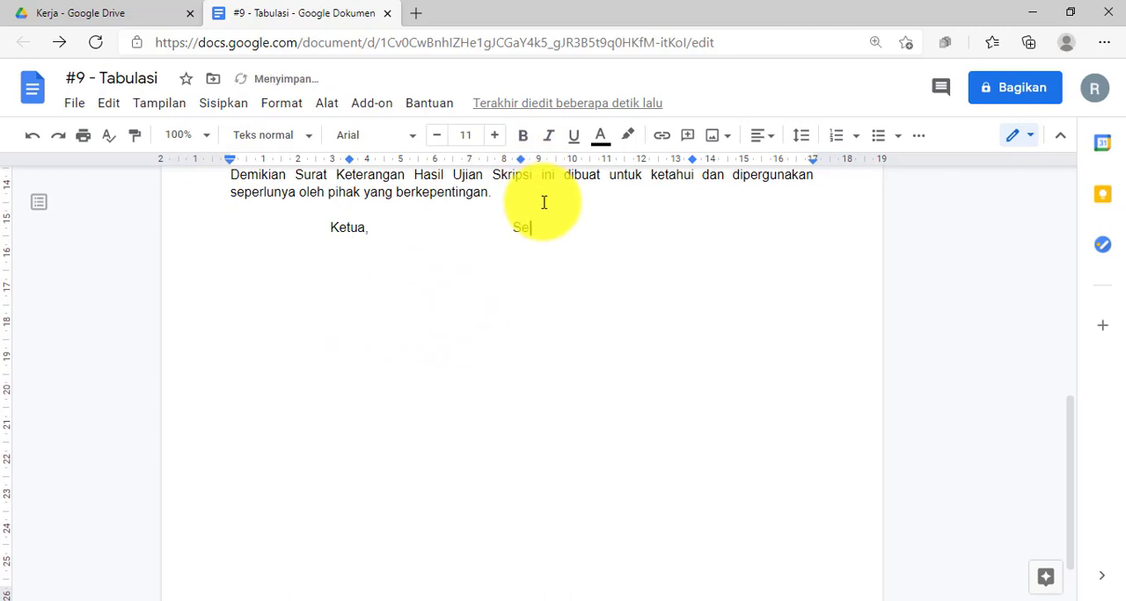
type("kretaris,\tAnggota")
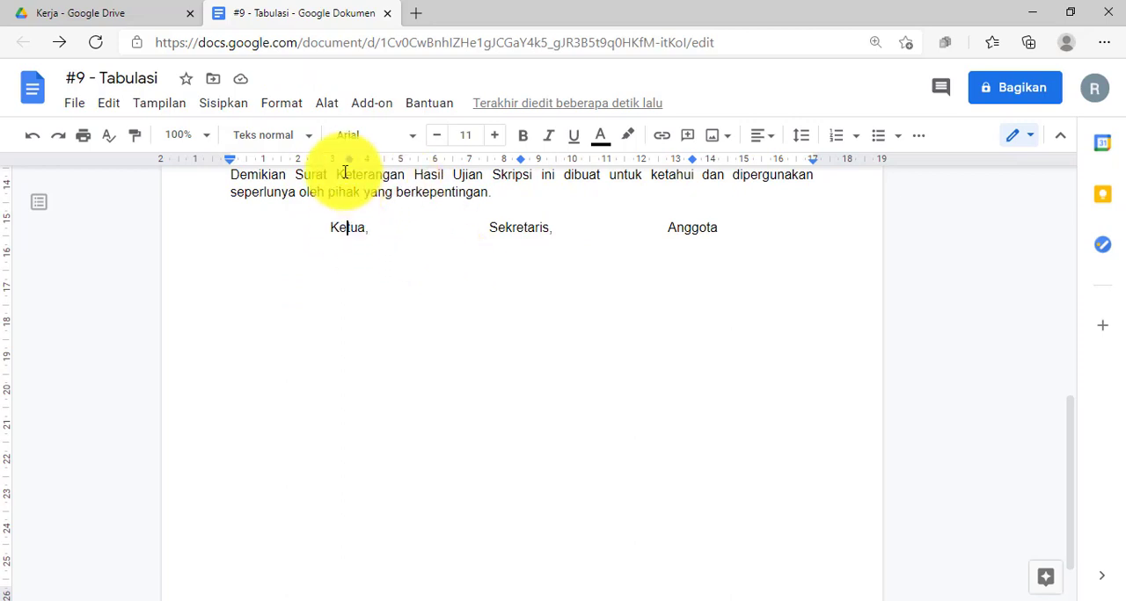
left_click_drag(340, 160, 332, 168)
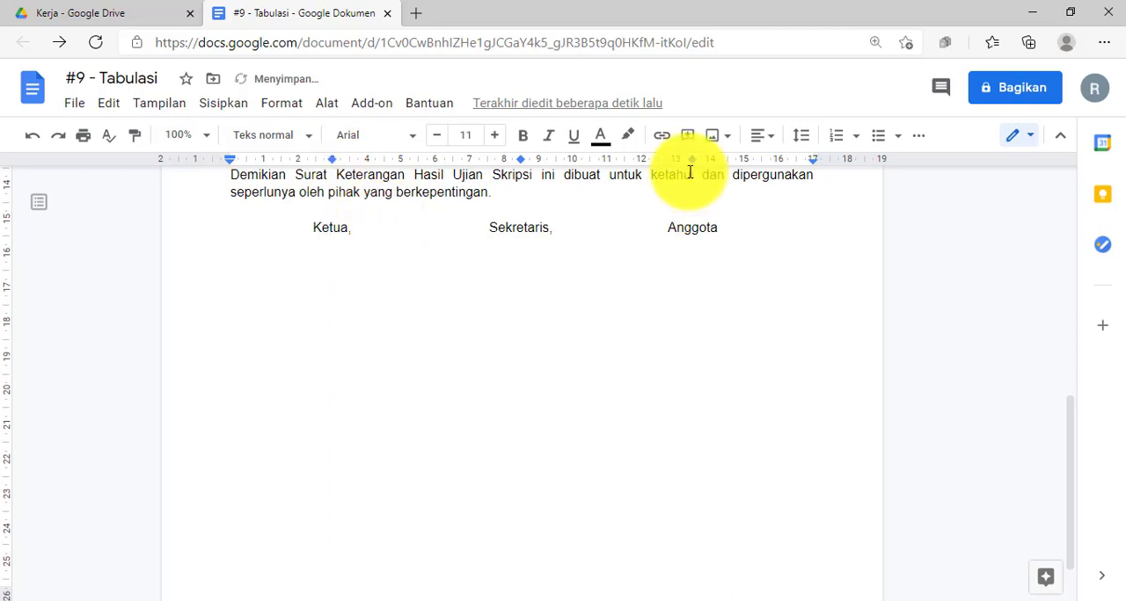
left_click_drag(693, 166, 713, 161)
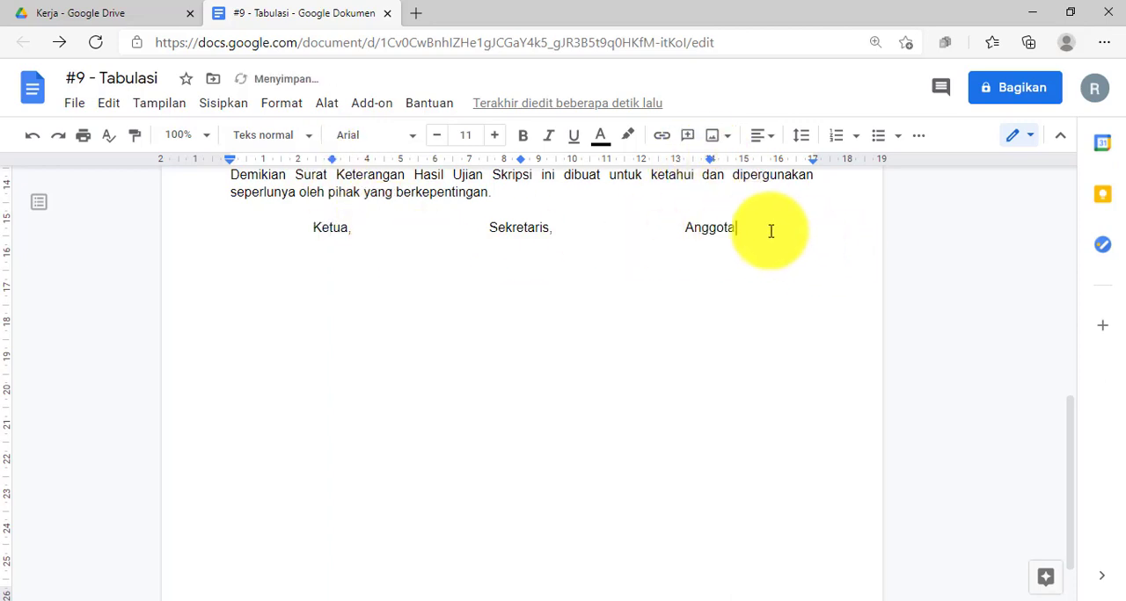
Add a row with "Nama Ketua,", "Nama Sekretaris," and "Nama Anggota" at the tab stops, three blank lines below the headings.
key("Return")
type("Nama")
type("Ketua,\tNama ")
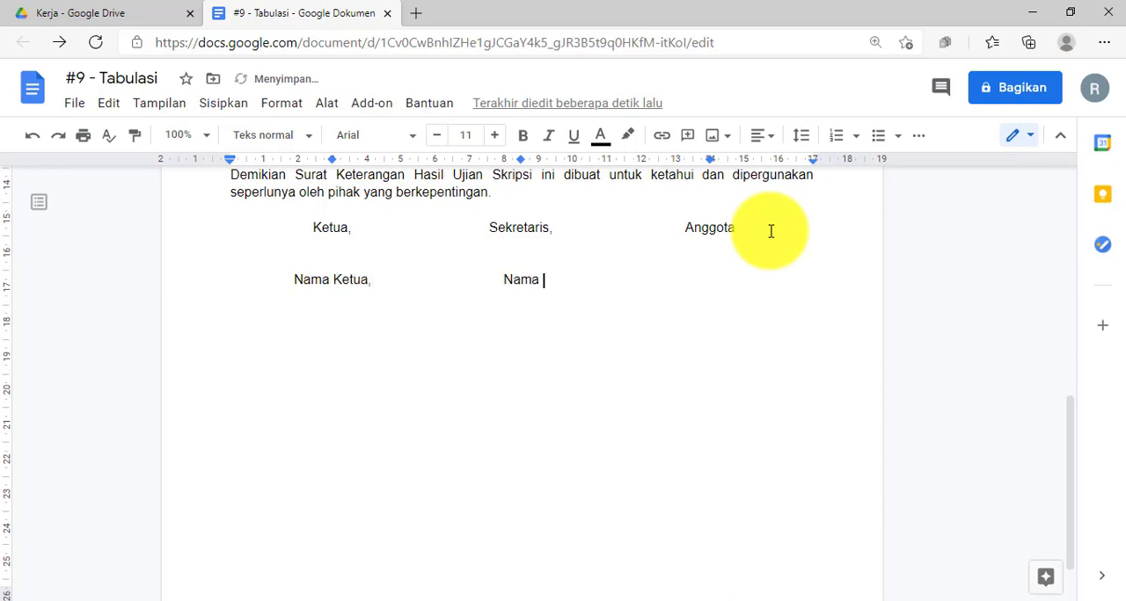
type("Sekreta")
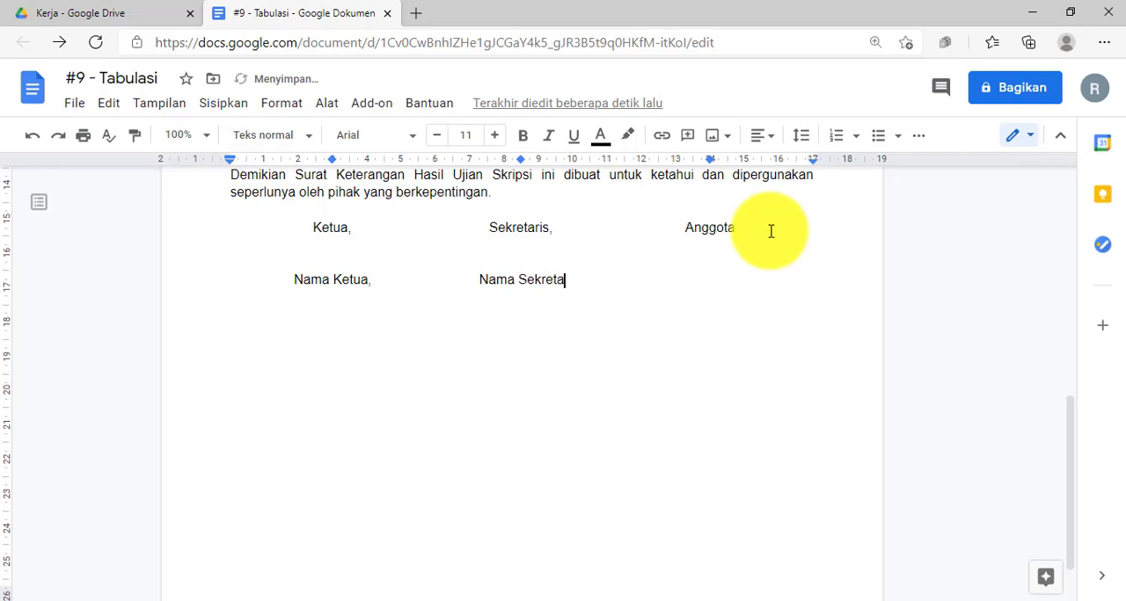
type("ris,\t")
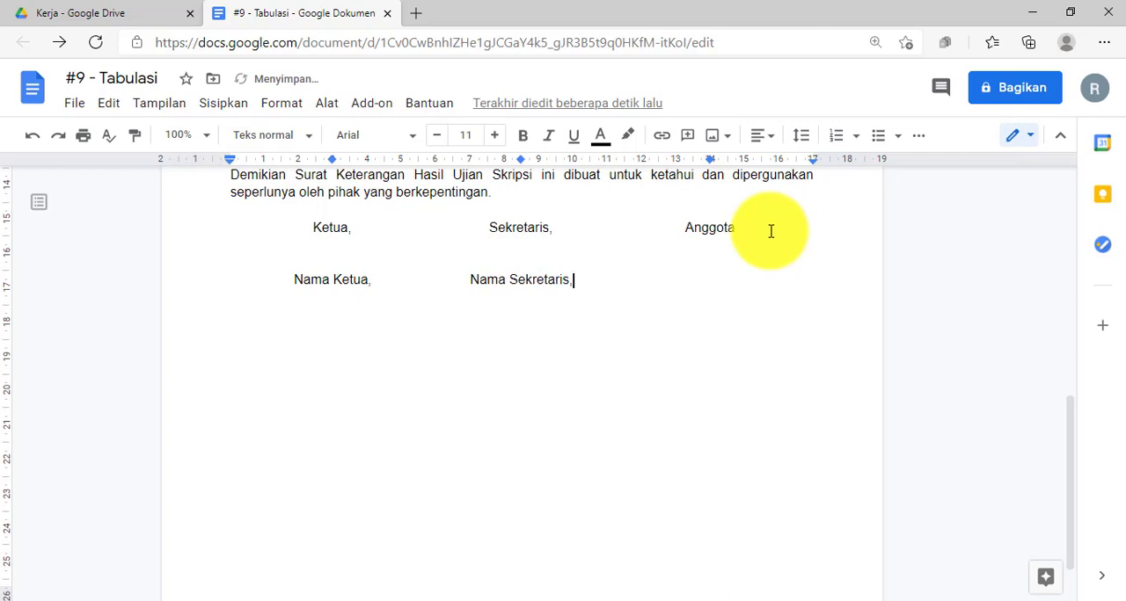
type("Nama Anggota")
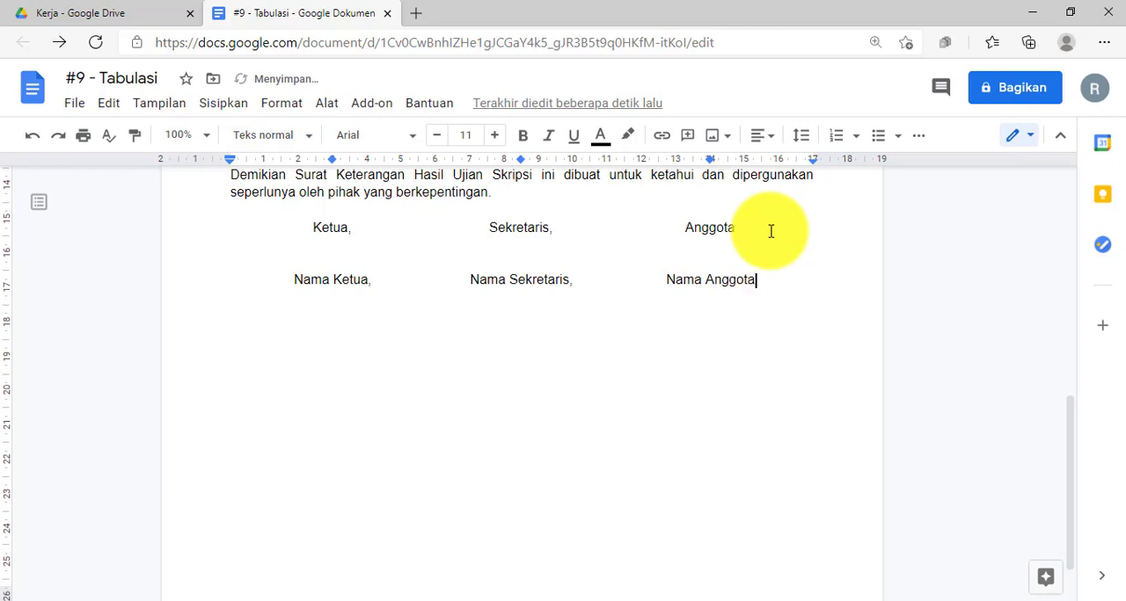
left_click(346, 258)
key("Return")
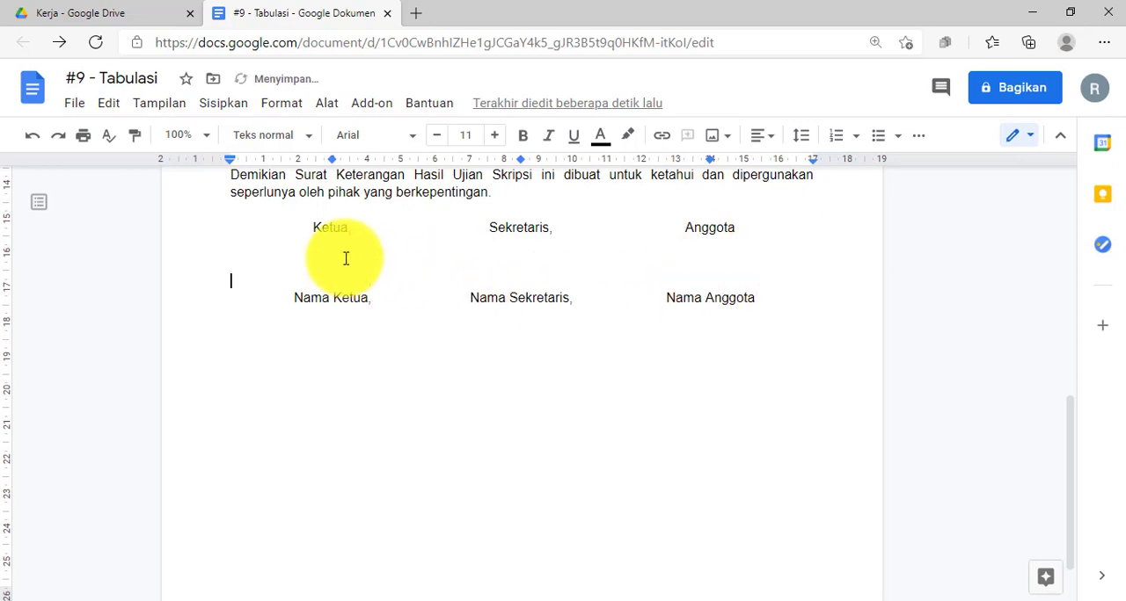
Add a row below the name placeholders with "NIP." centred under each of the three.
left_click(783, 292)
key("Return")
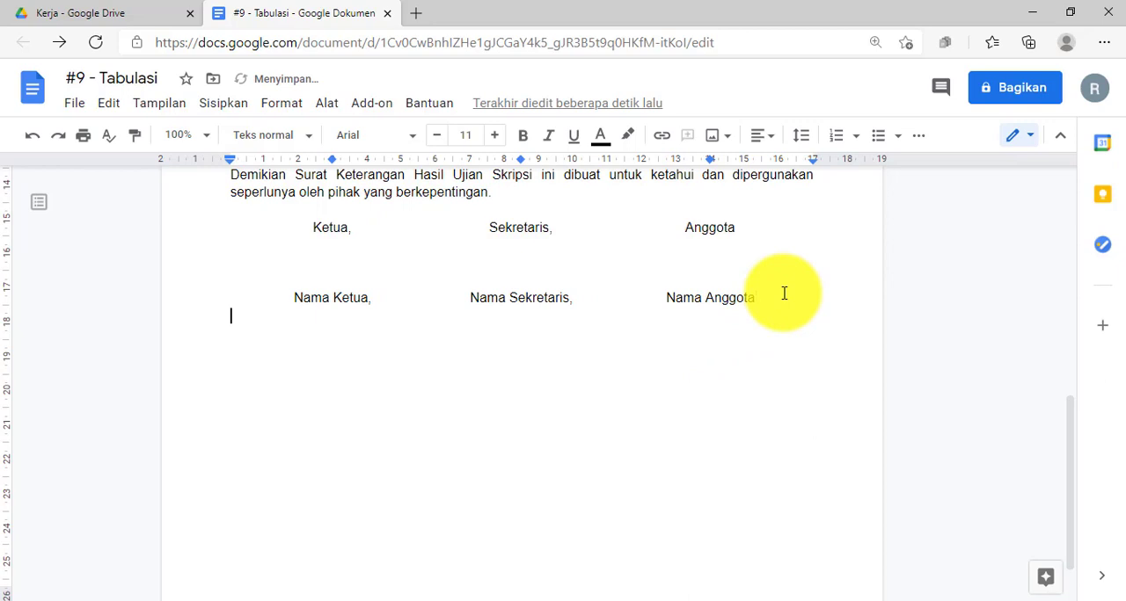
key("Tab")
type("NIP ")
type("NIP.NIP.")
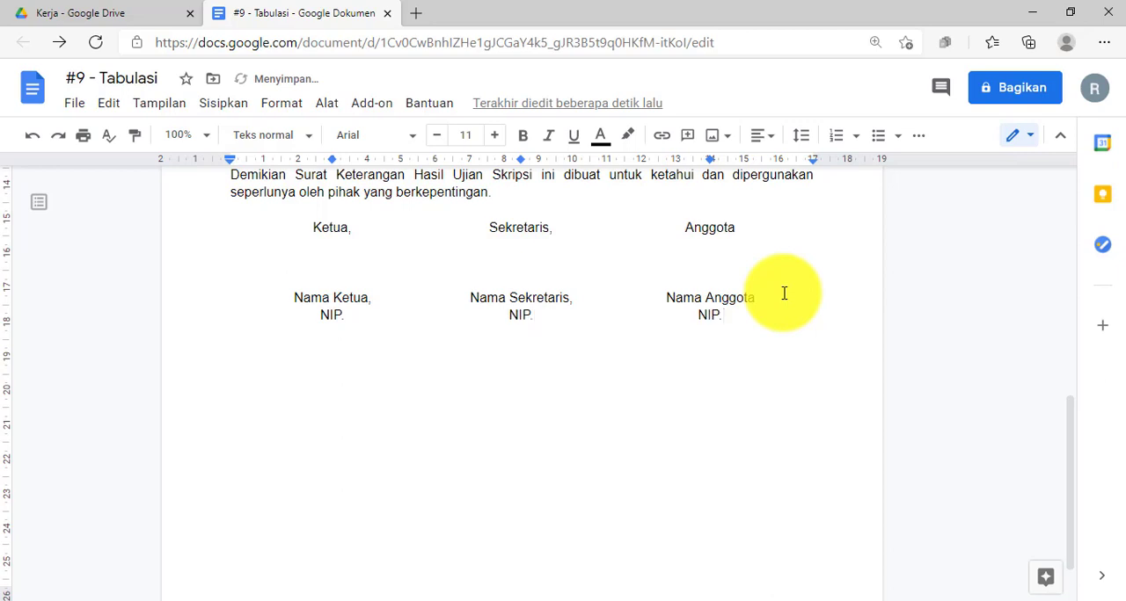
Make the Nama Ketua, Nama Sekretaris and Nama Anggota placeholders bold.
left_click_drag(293, 299, 364, 299)
left_click(523, 135)
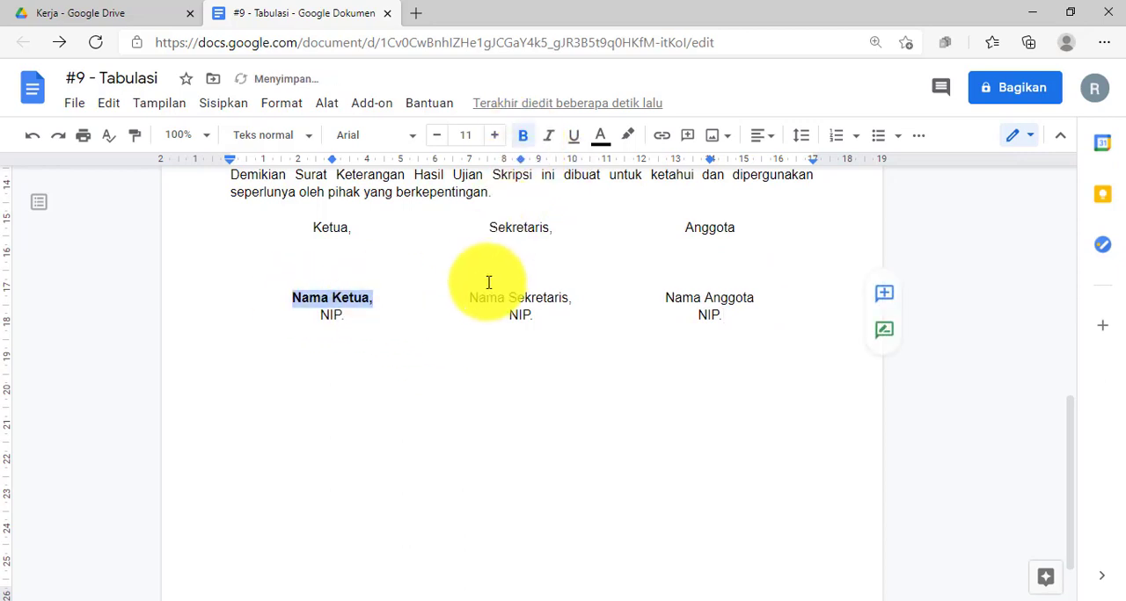
left_click_drag(469, 298, 577, 299)
left_click(523, 136)
left_click_drag(666, 298, 756, 298)
left_click(522, 135)
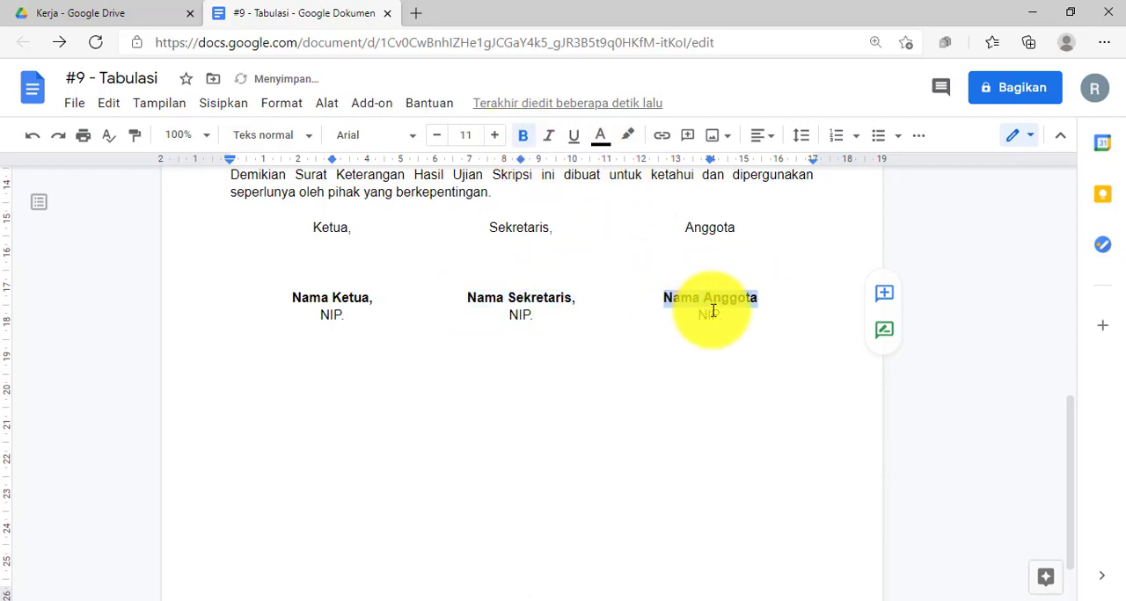
Enter "Mengetahui," at the middle tab stop, one blank line below the NIP. row.
left_click(761, 320)
key("Return")
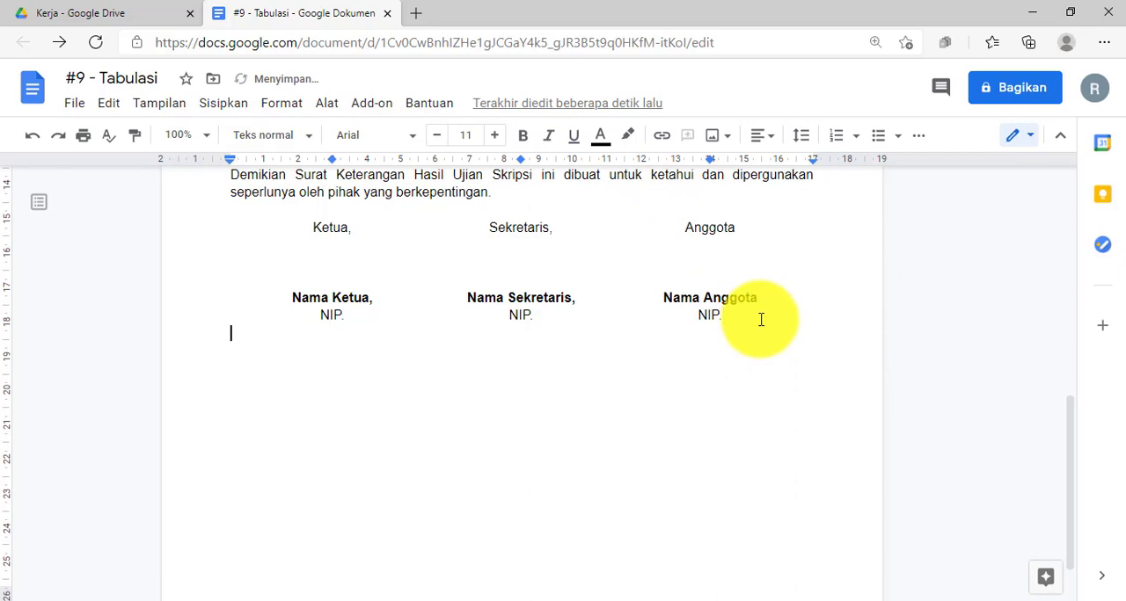
key("Tab")
type("Mengetahui")
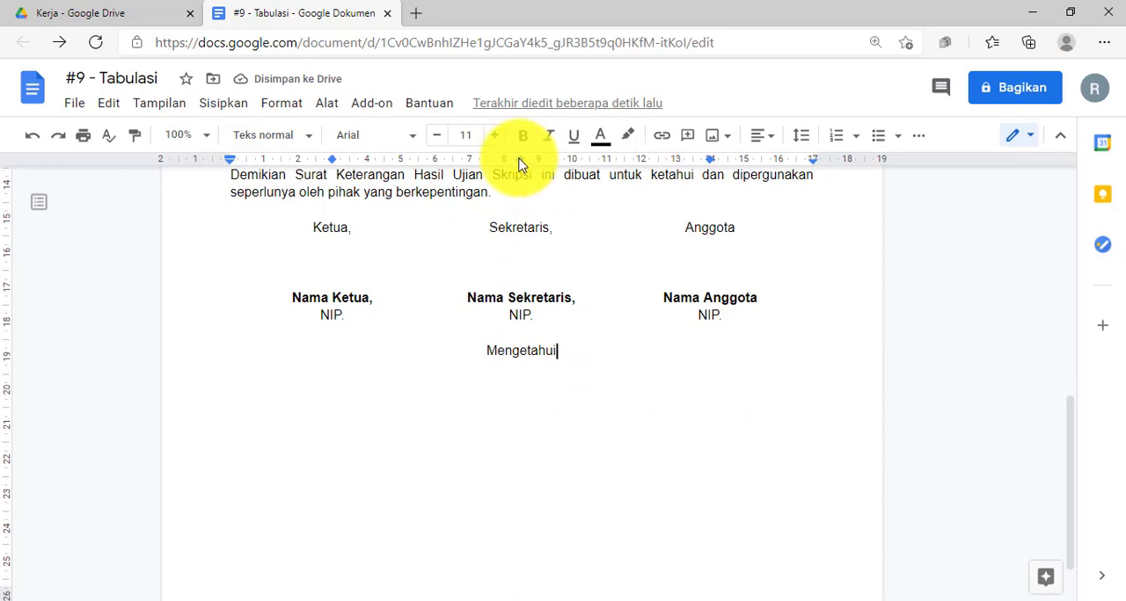
left_click_drag(568, 354, 472, 349)
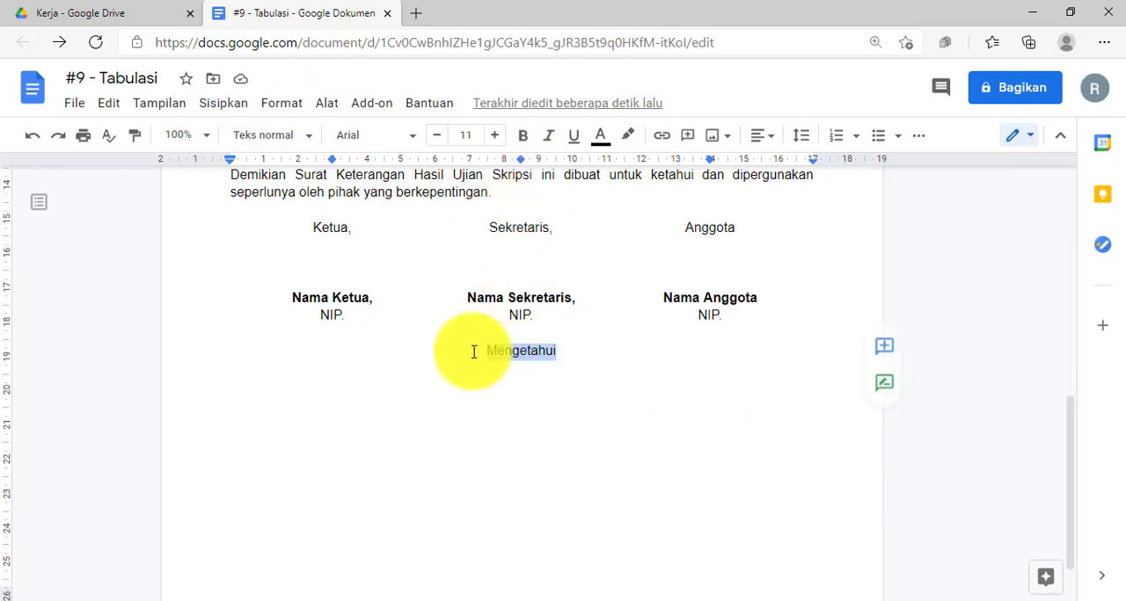
left_click(593, 357)
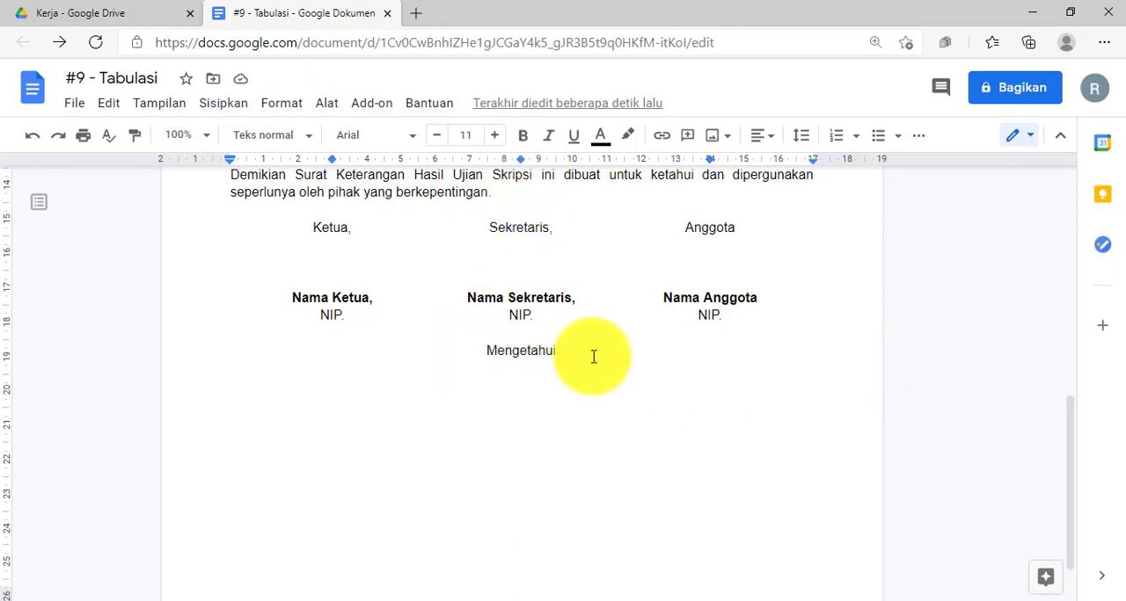
type(",")
Add a row below "Mengetahui," with "Dekan," at the 3 cm tab stop and "Ketua Prodi," at the 14 cm tab stop.
key("Return")
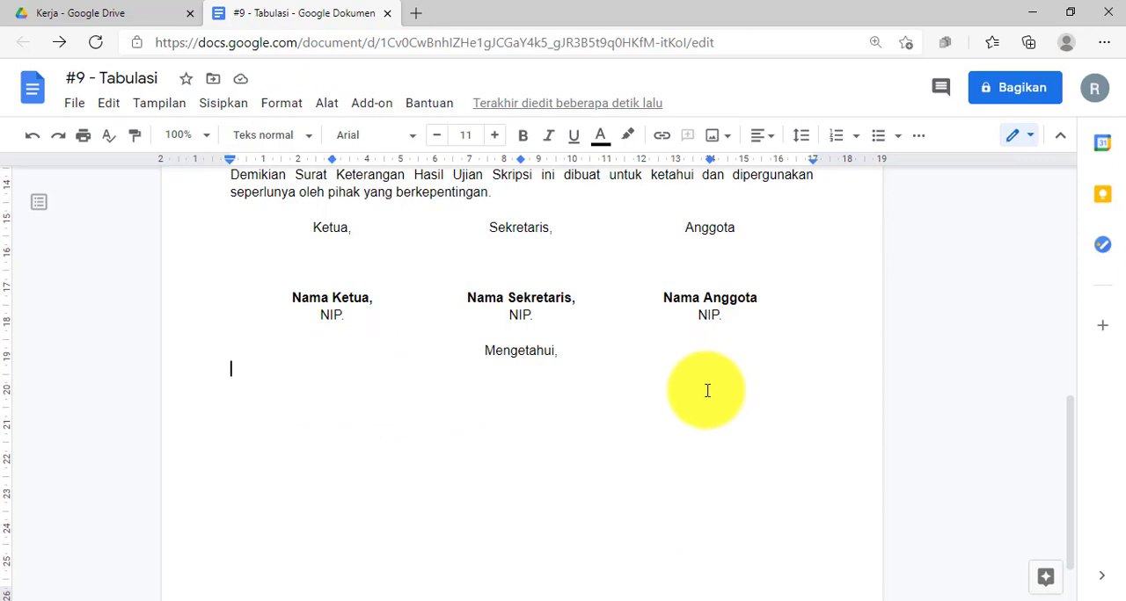
type("Dekan")
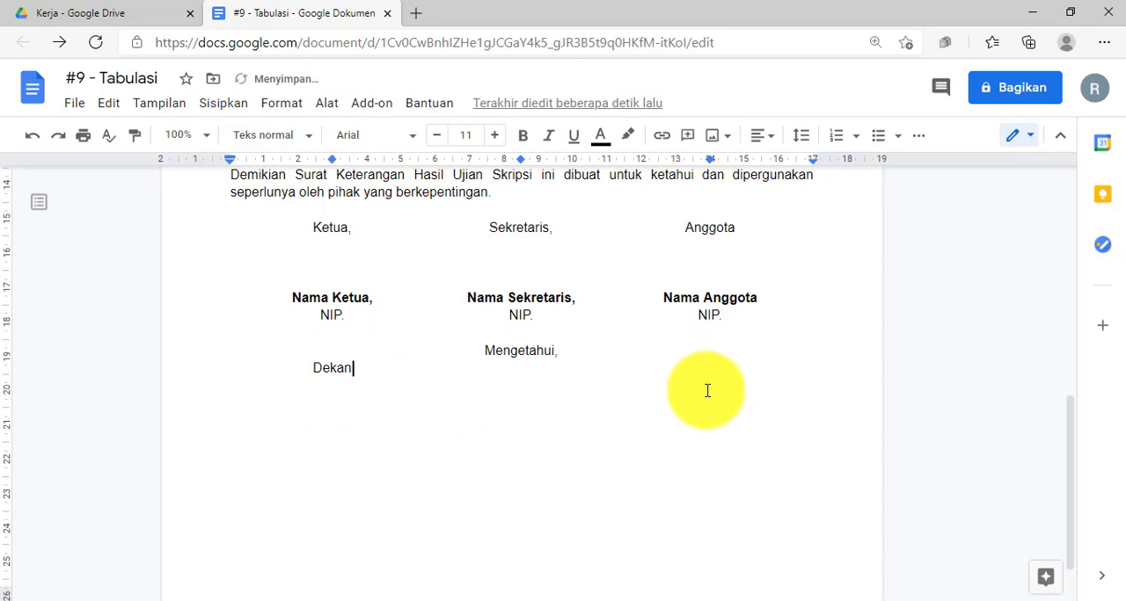
type(",")
key("Return")
key("BackSpace")
type("Ketua Prodi")
left_click(522, 371)
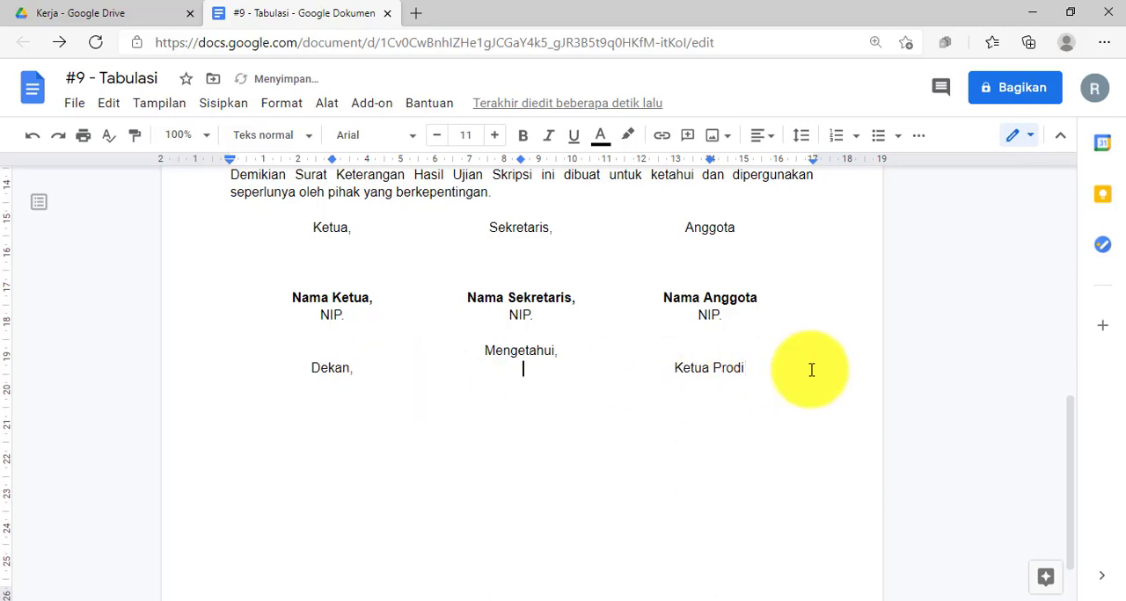
left_click(778, 366)
Add a row with "Fakultas XYZ" under Dekan and "Prodi XYZ" under Ketua Prodi, and shorten "Ketua Prodi," to "Ketua,".
key("Return")
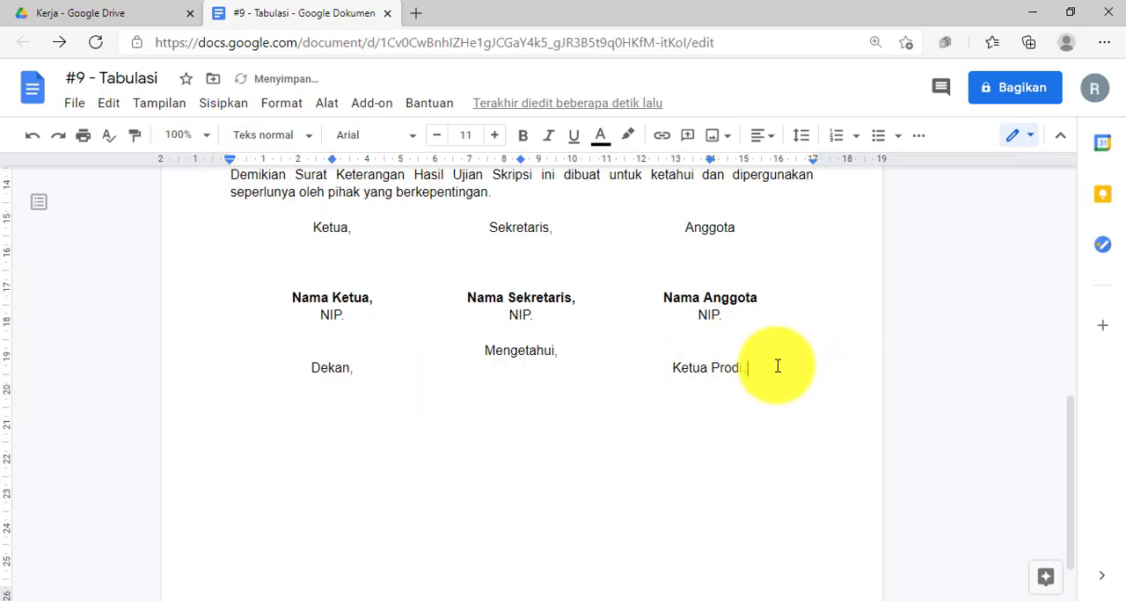
key("Tab")
type("Fakultas XYZ\t\t")
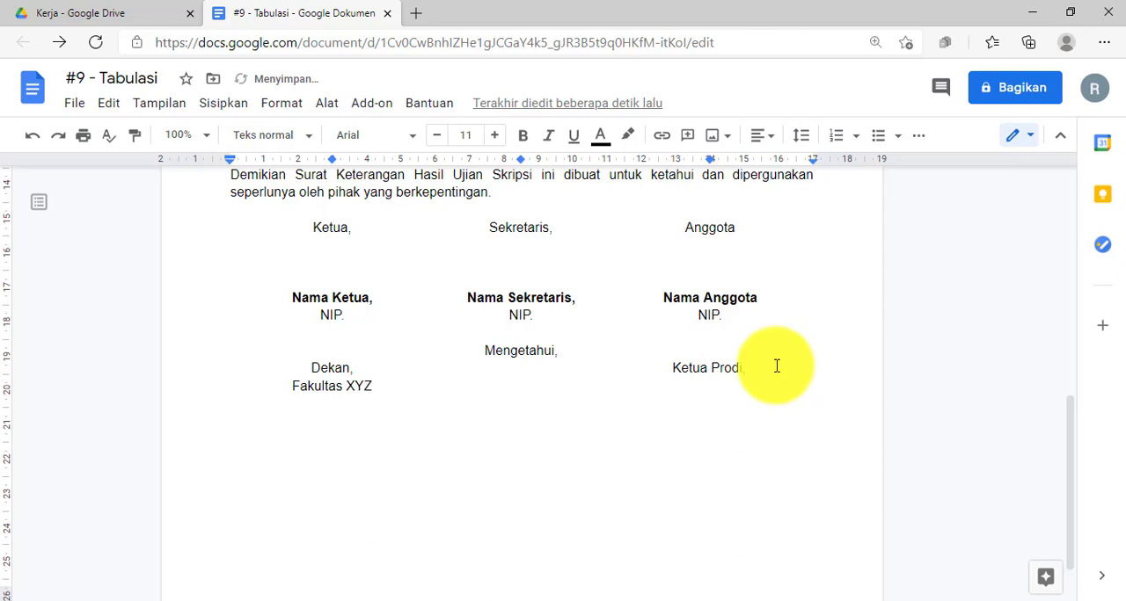
type("Prodi")
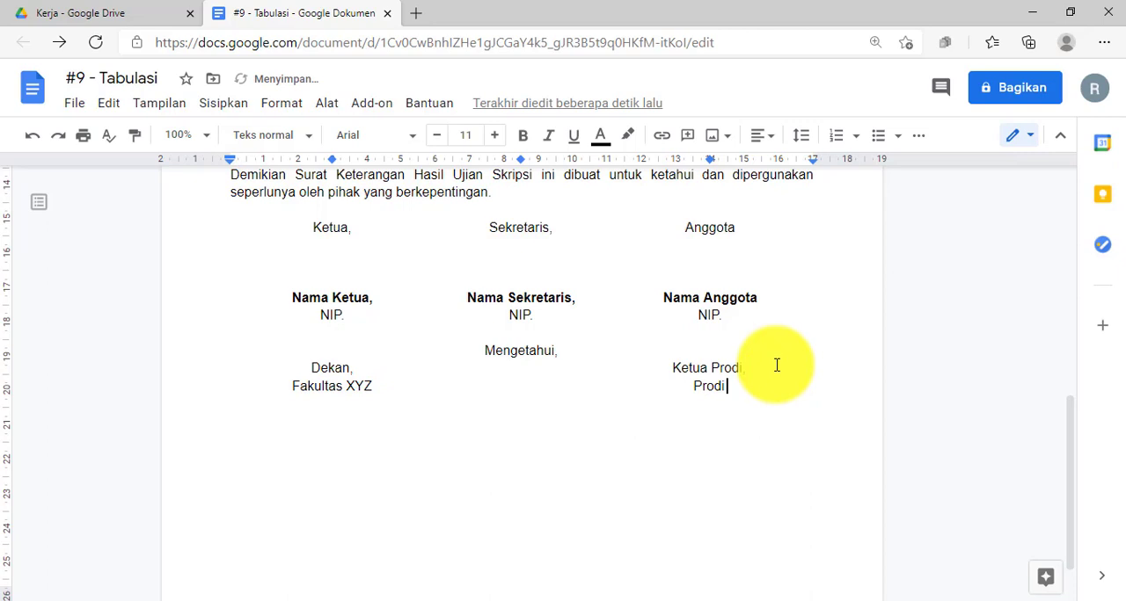
double_click(716, 369)
key("BackSpace")
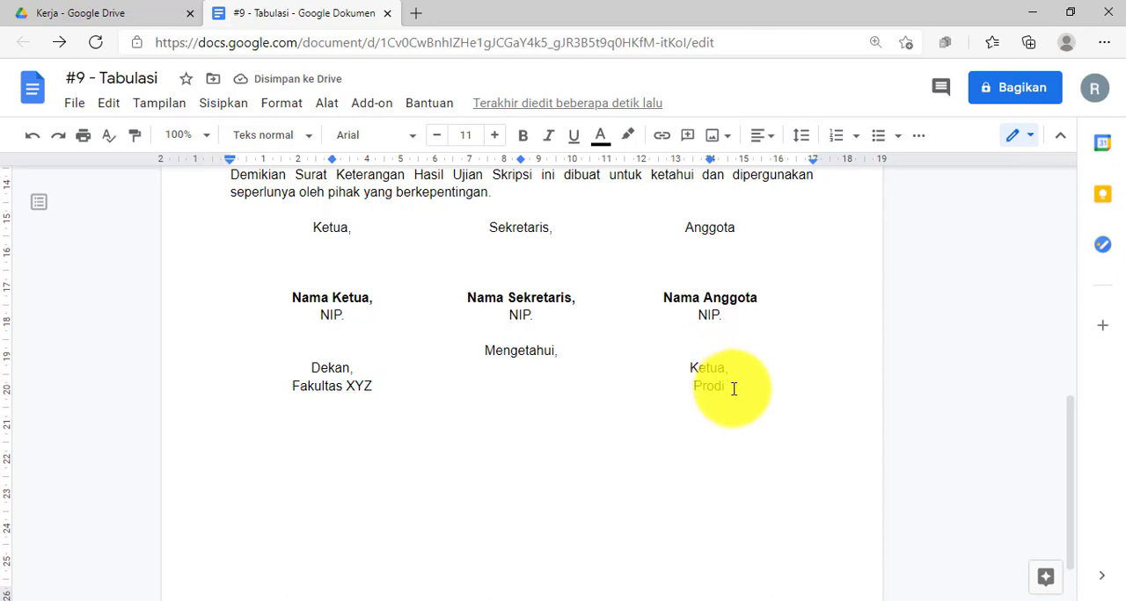
type("XYZ")
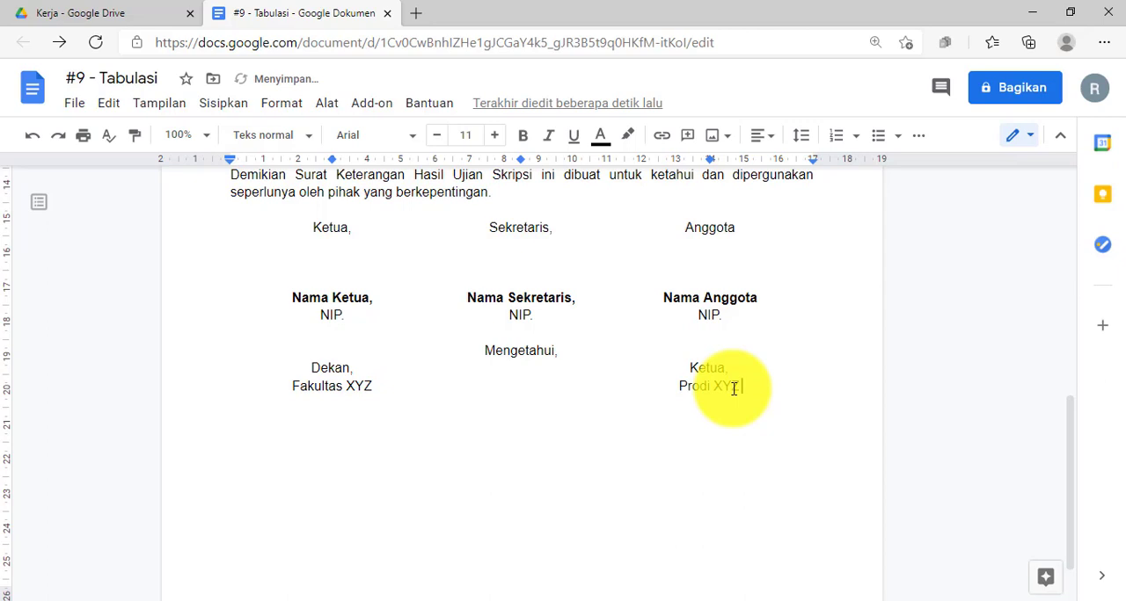
Add a row with "Nama Dekan," and "Nama Kaprodi," at the outer tab stops, two blank lines below the faculty and program row.
key("Return")
key("Return")
key("Return")
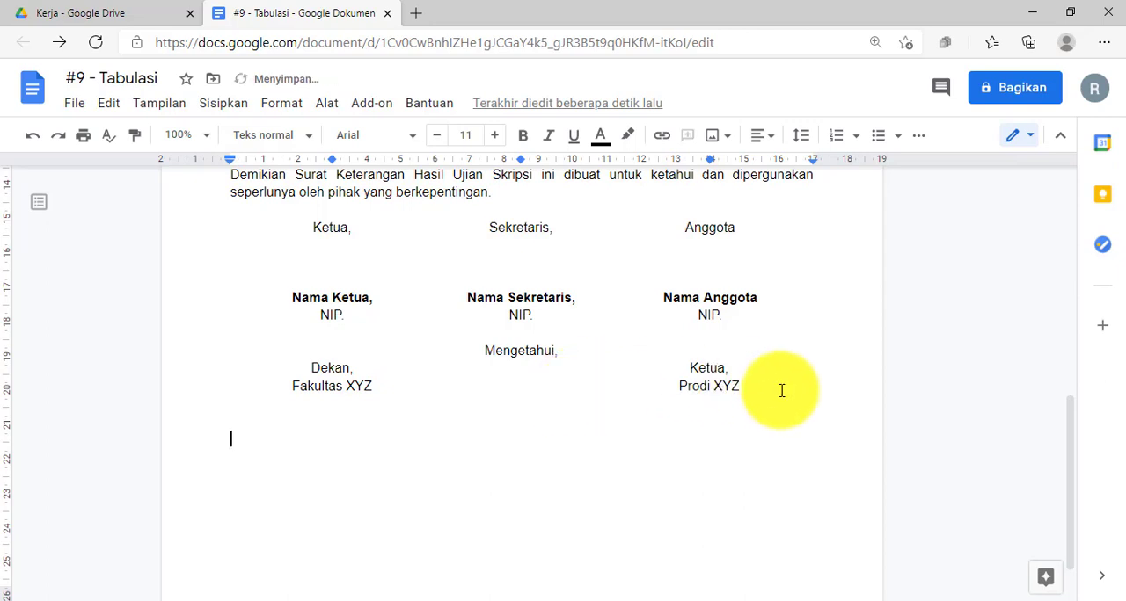
key("ctrl+e")
type("Nama Dek")
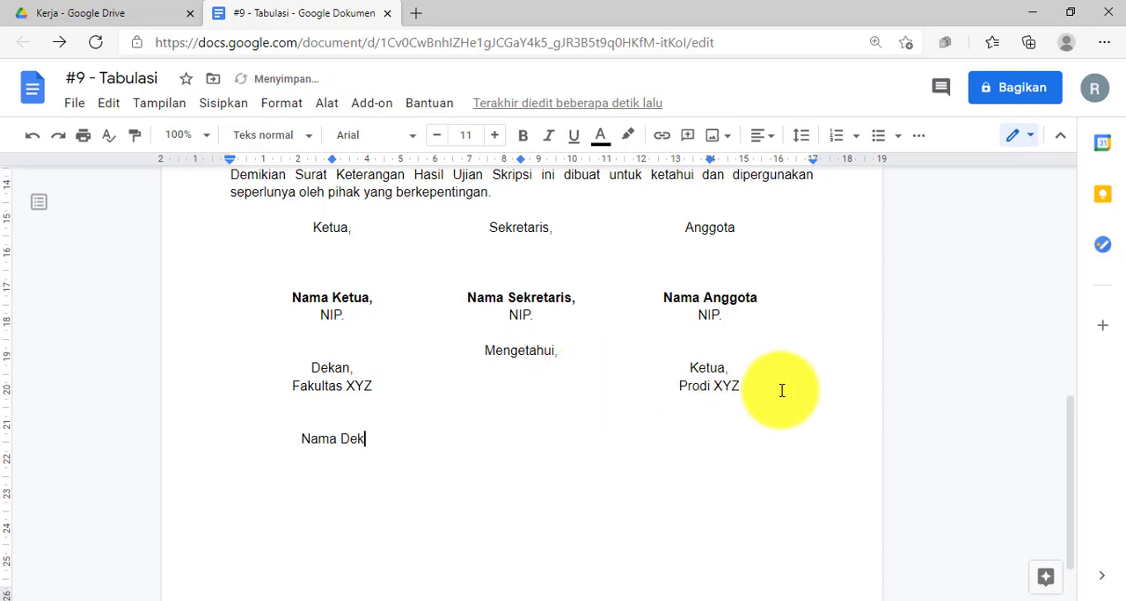
type("an, ")
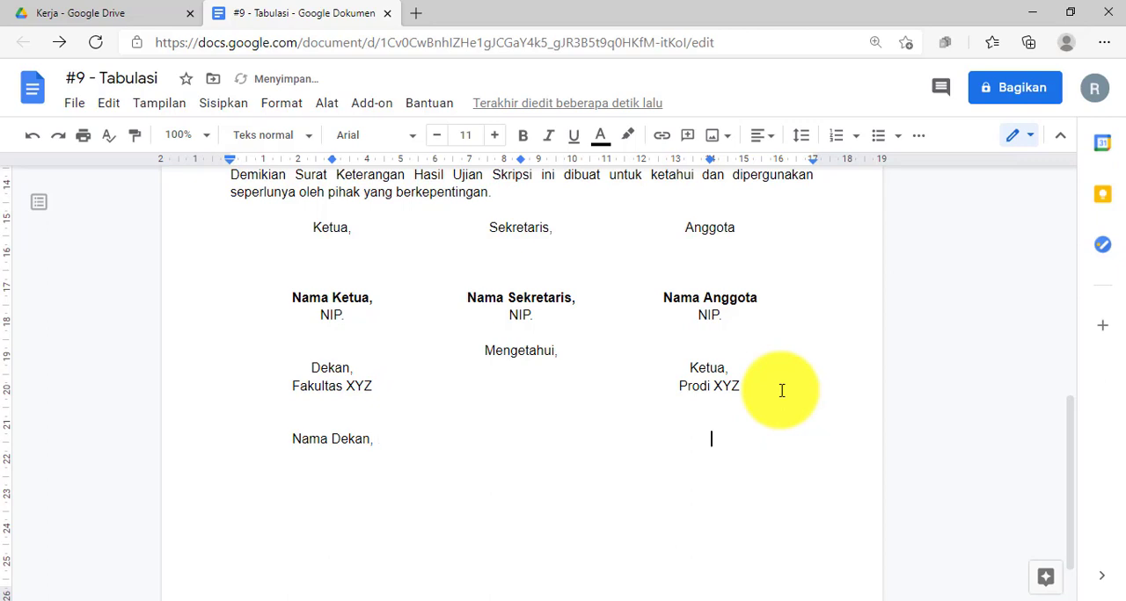
type("Nama Kaprodi")
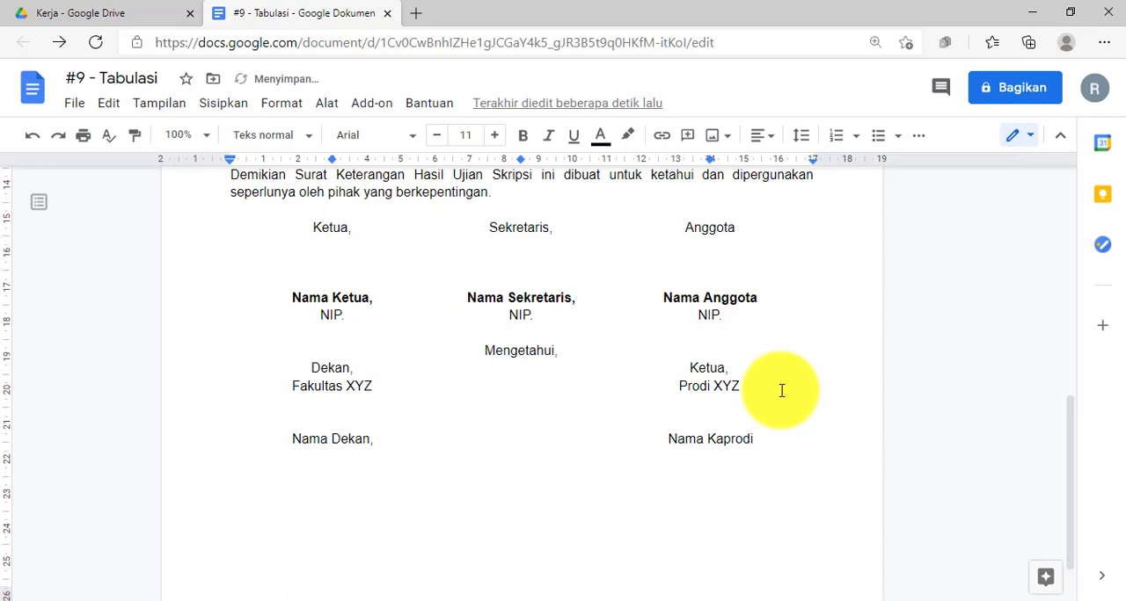
type(",")
Add a row with "NIP." centred under both Nama Dekan and Nama Kaprodi.
key("Tab")
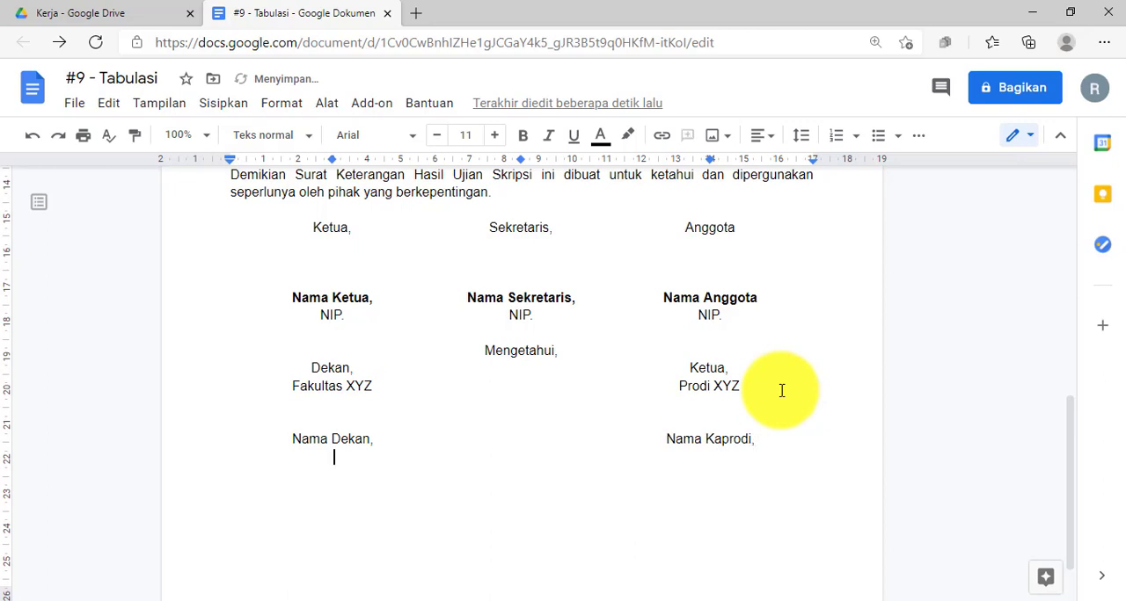
type("NIP. NIP.")
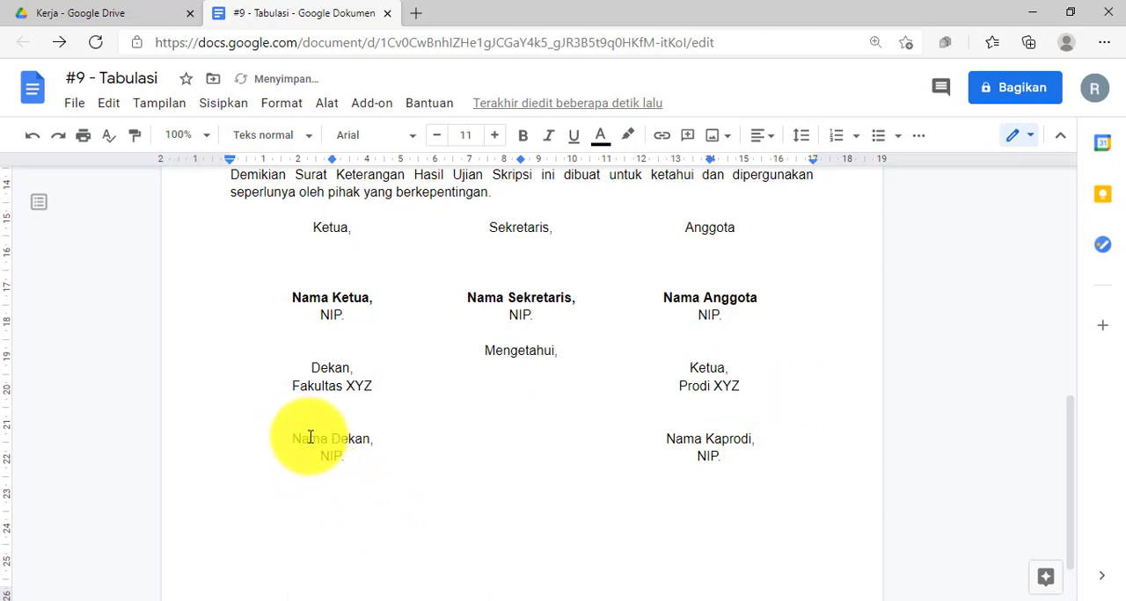
Make the Nama Dekan and Nama Kaprodi placeholders bold.
left_click_drag(309, 437, 378, 437)
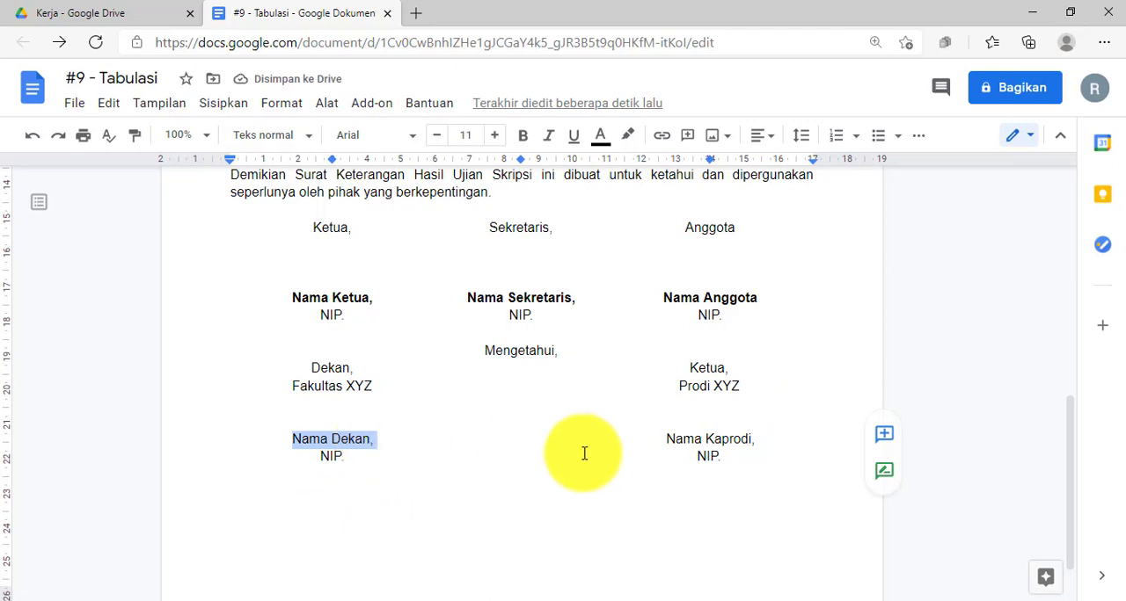
key("ctrl+b")
left_click_drag(663, 439, 759, 440)
key("ctrl+b")
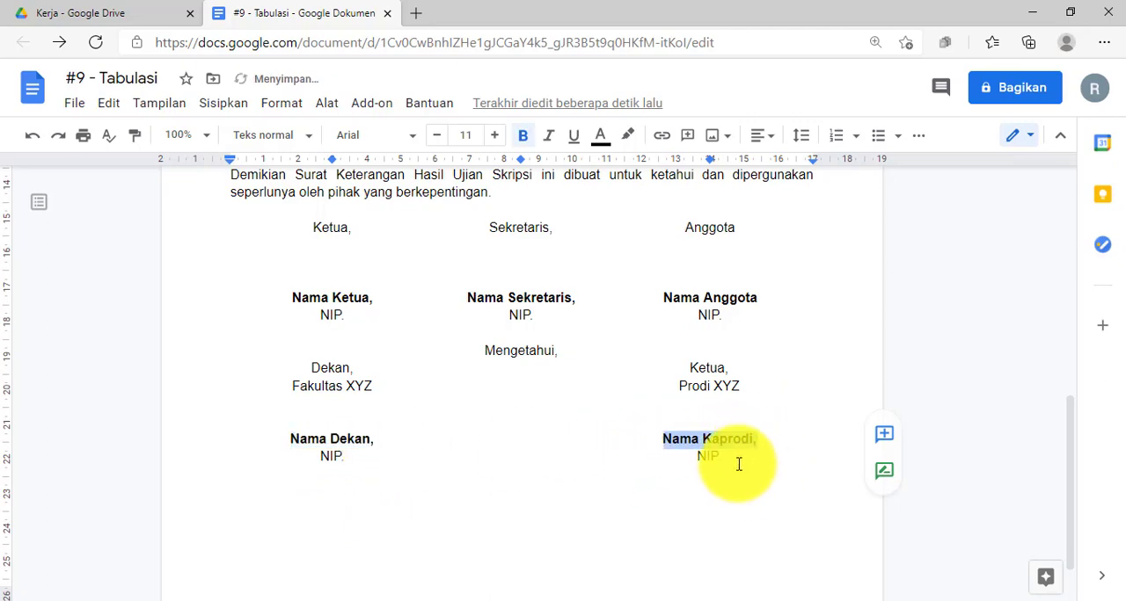
left_click(736, 458)
Review the whole letter, checking the alignment of the examiner details, the student details and the signature block.
scroll(616, 431, "up", 3)
scroll(576, 413, "up", 4)
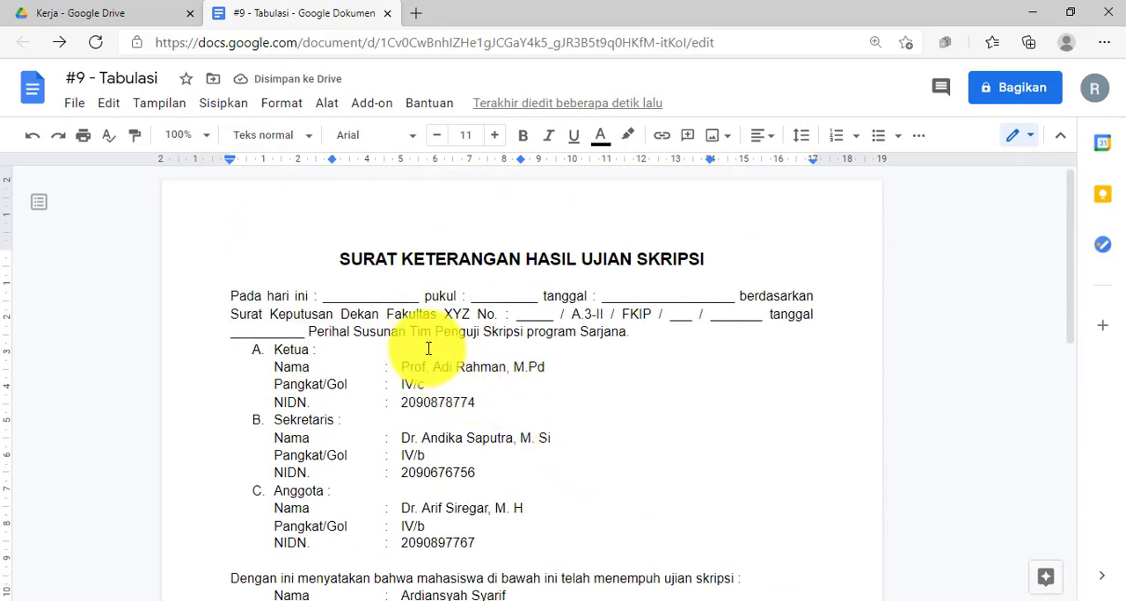
scroll(431, 299, "down", 2)
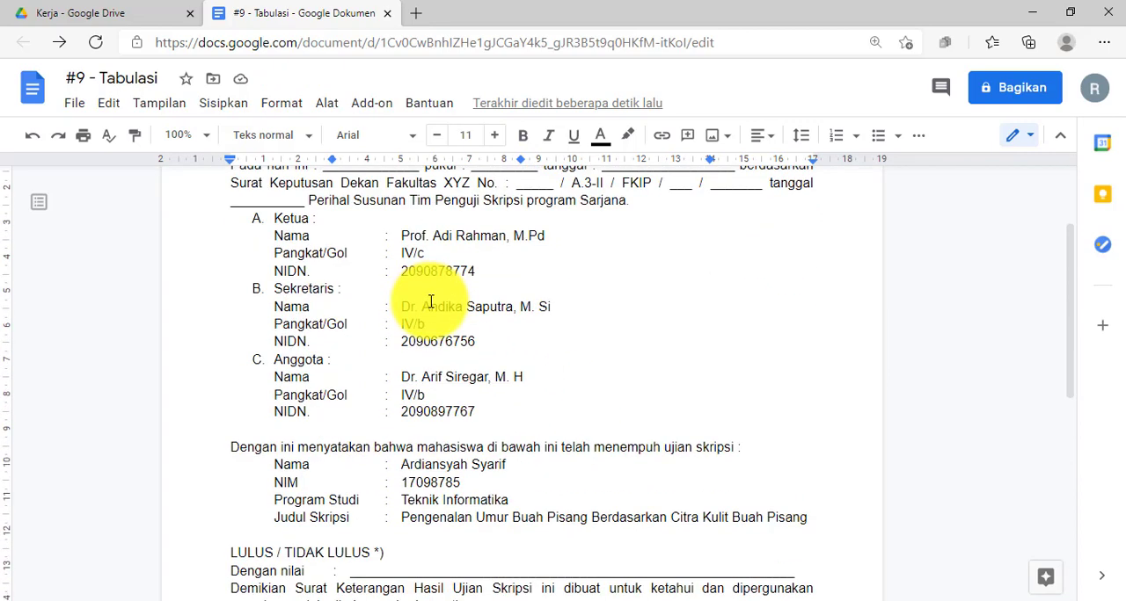
scroll(465, 329, "up", 2)
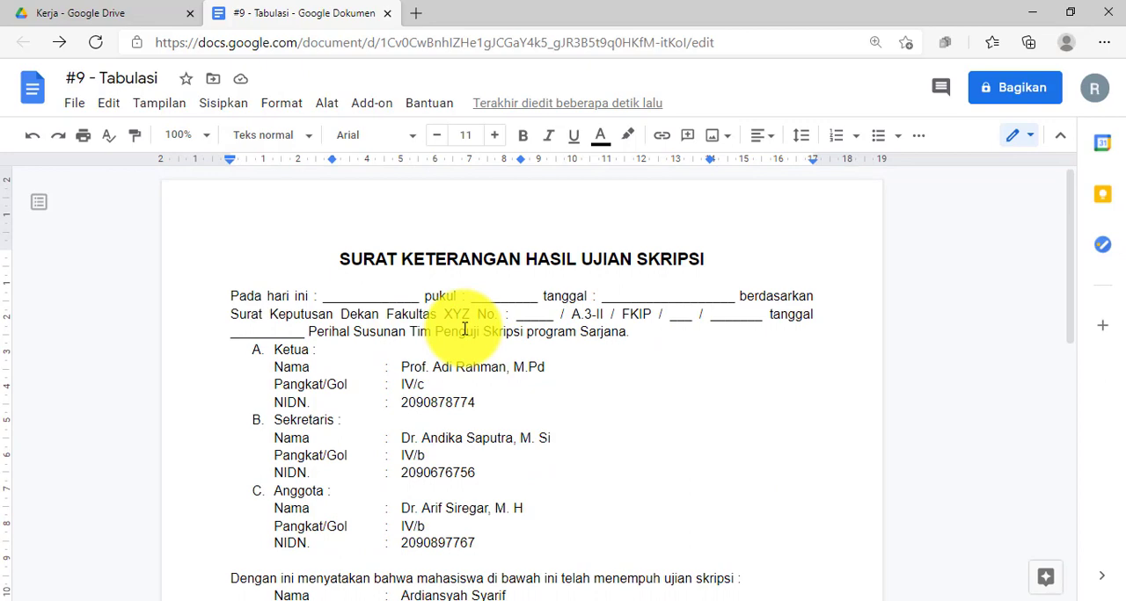
scroll(465, 329, "down", 4)
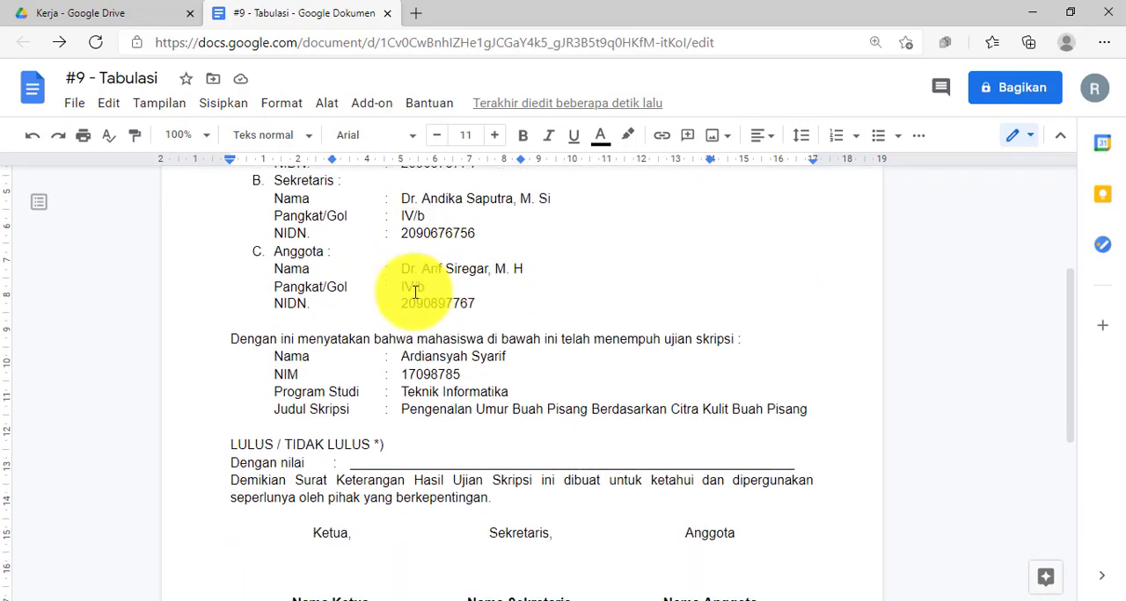
scroll(415, 293, "up", 3)
left_click_drag(403, 304, 448, 323)
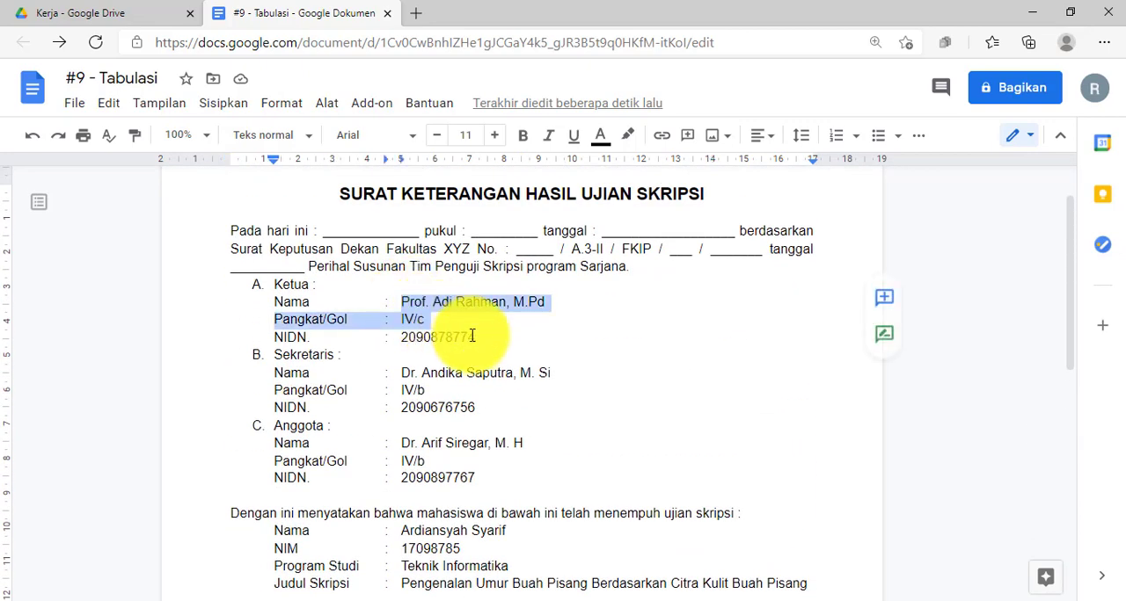
left_click(470, 337)
scroll(442, 378, "down", 5)
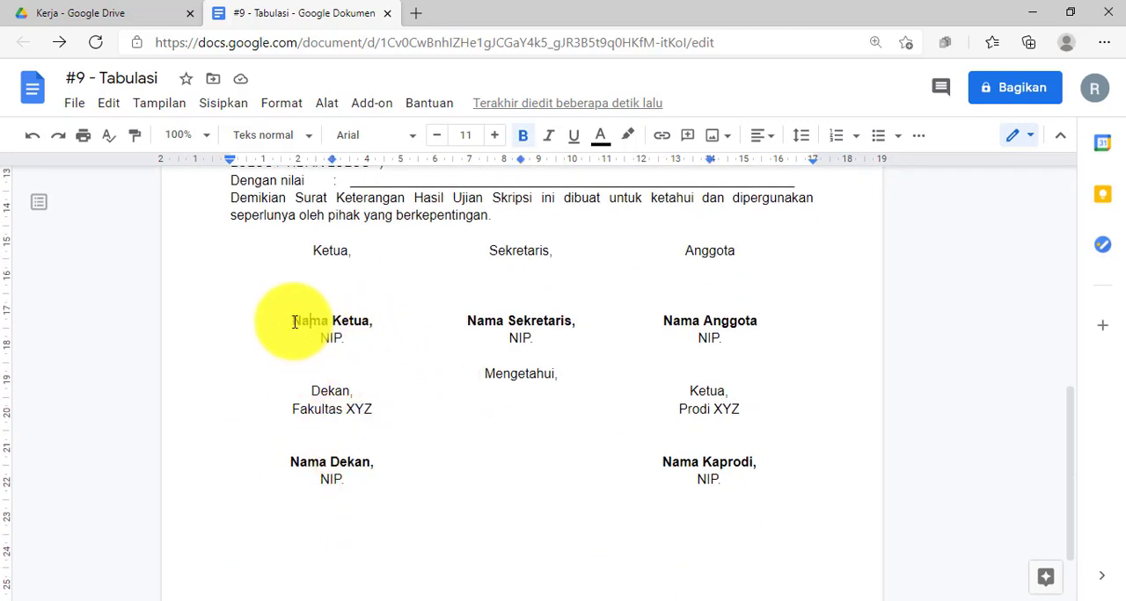
left_click_drag(295, 321, 363, 320)
left_click(329, 334)
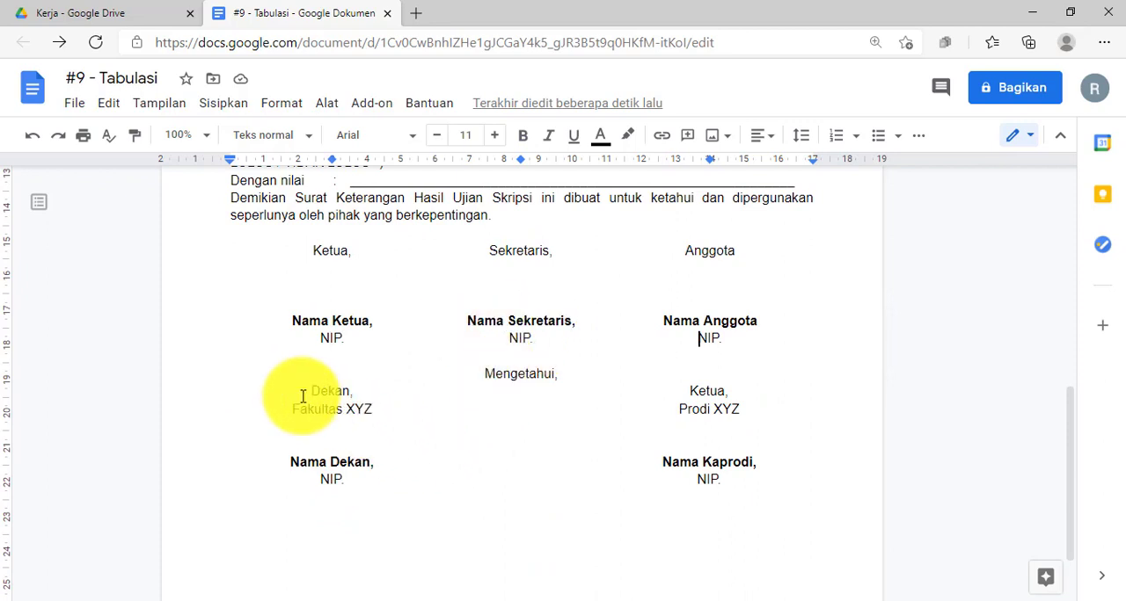
Insert one more blank line above the Nama Dekan and Nama Kaprodi row to enlarge the signature space.
left_click(729, 439)
key("Return")
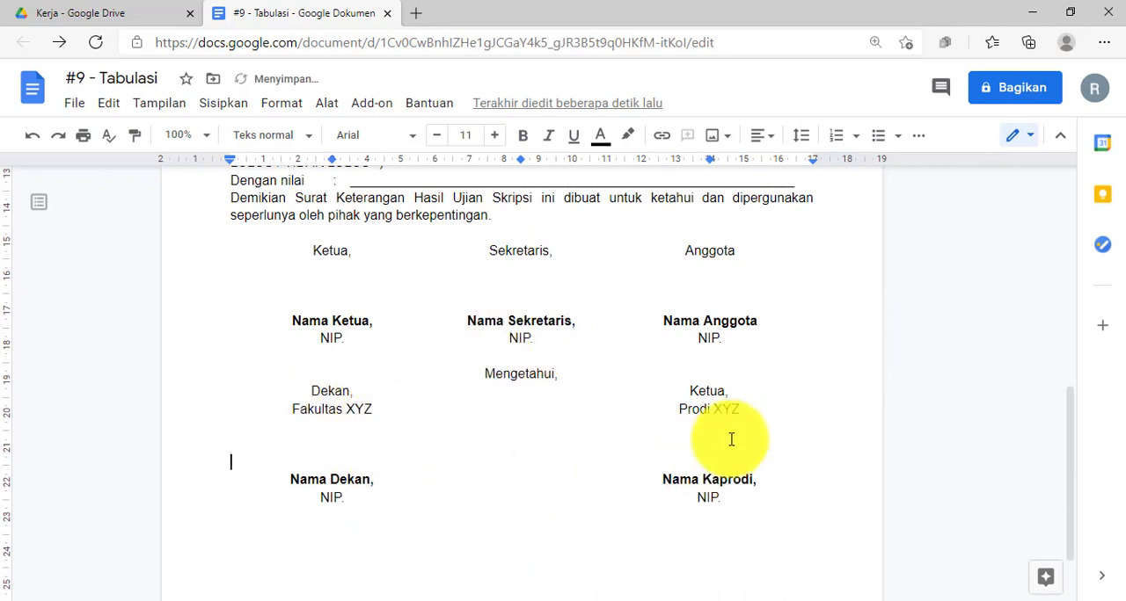
scroll(613, 440, "up", 7)
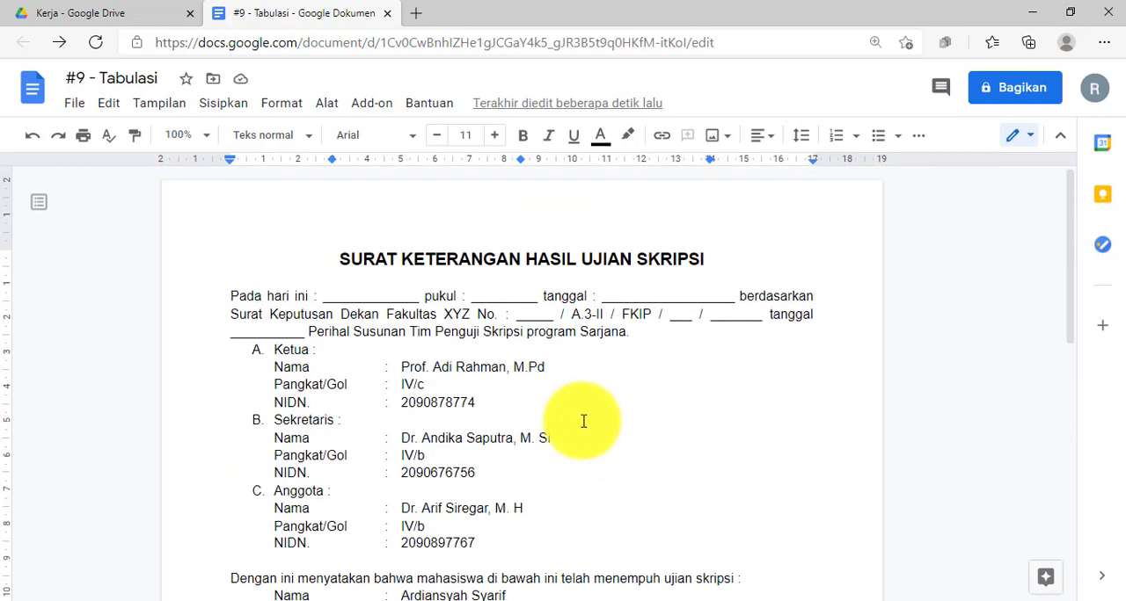
scroll(613, 304, "down", 5)
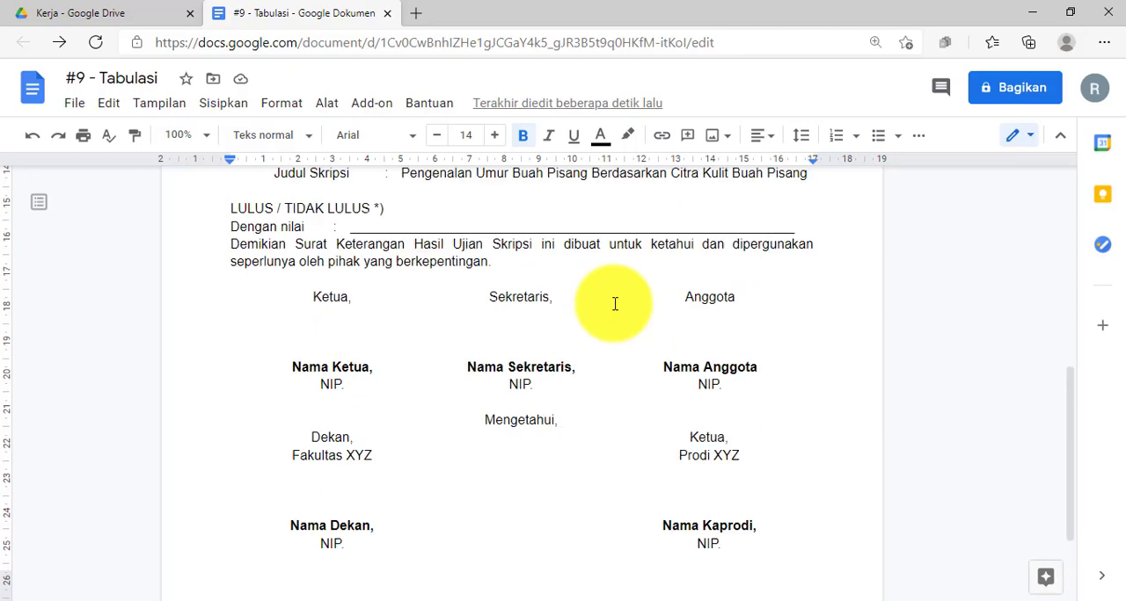
scroll(614, 304, "up", 5)
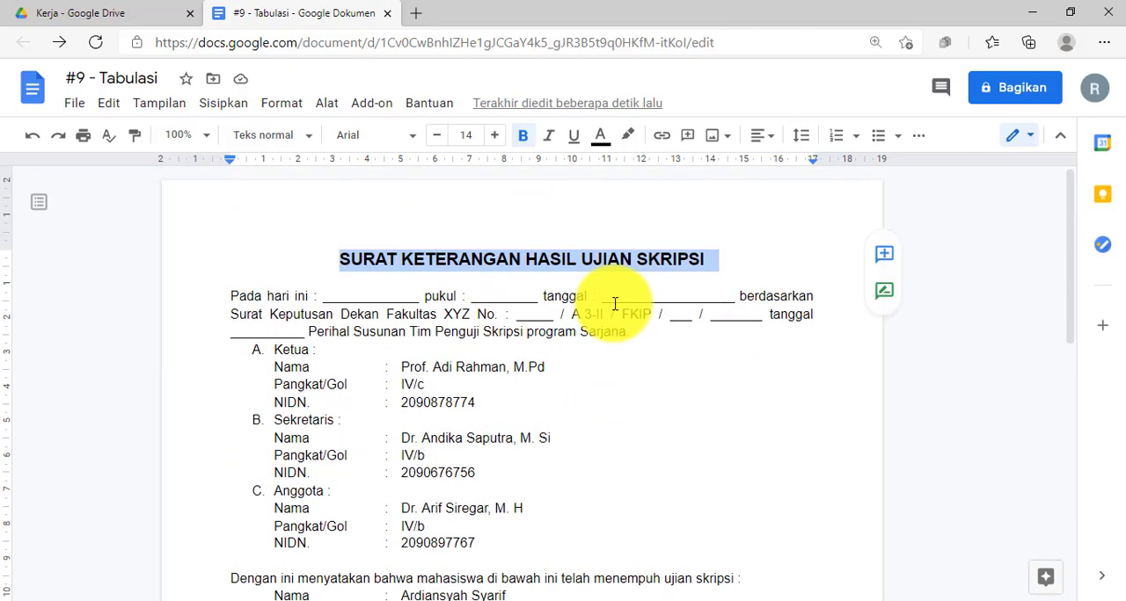
left_click(611, 310)
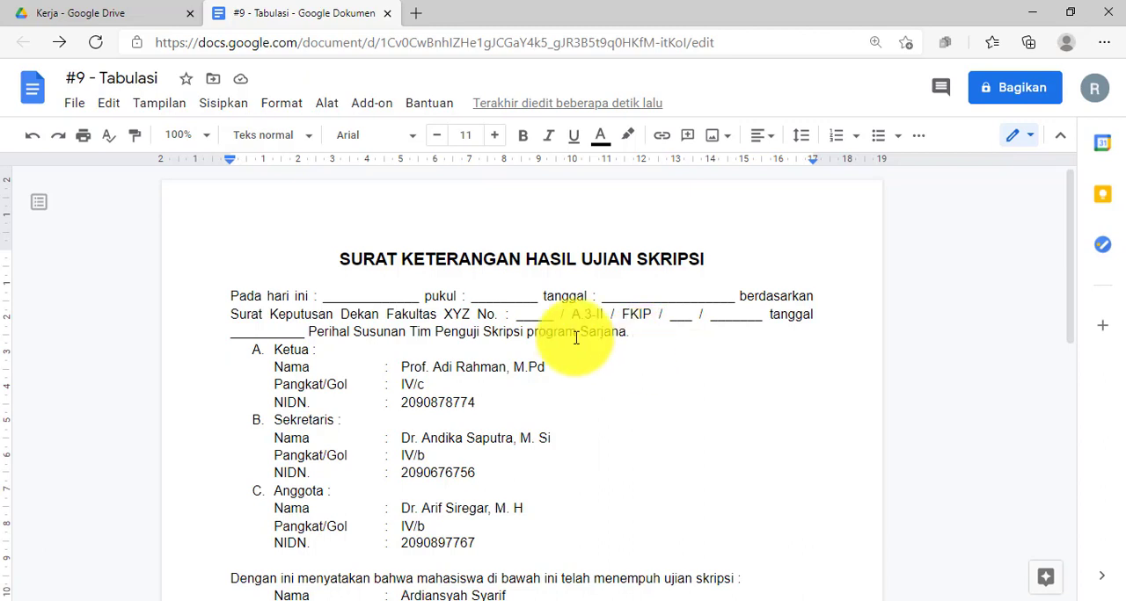
left_click_drag(346, 260, 711, 260)
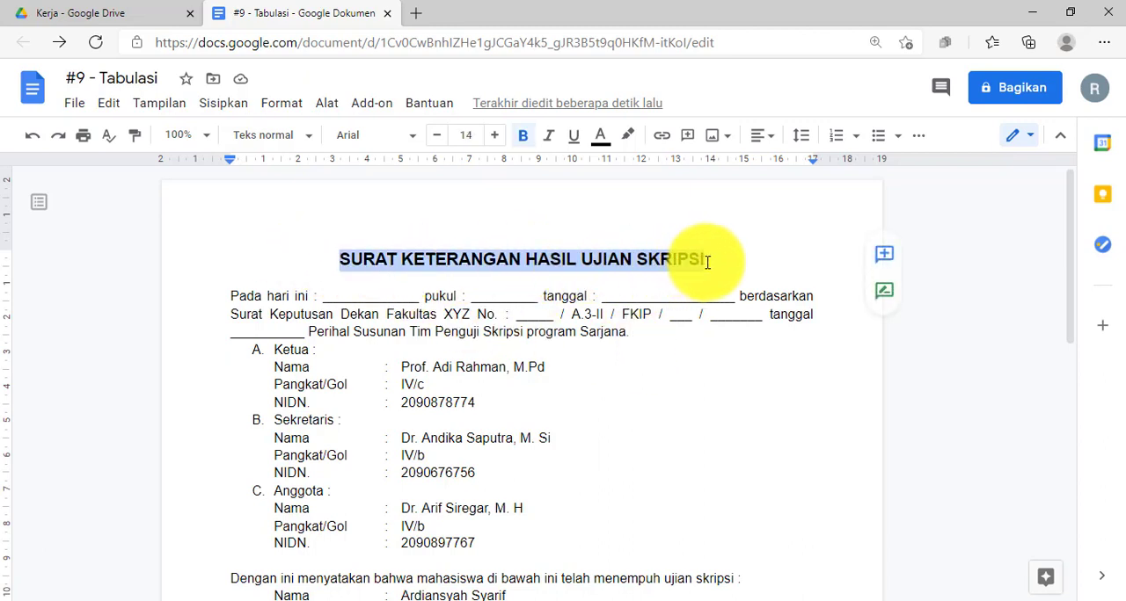
left_click(575, 357)
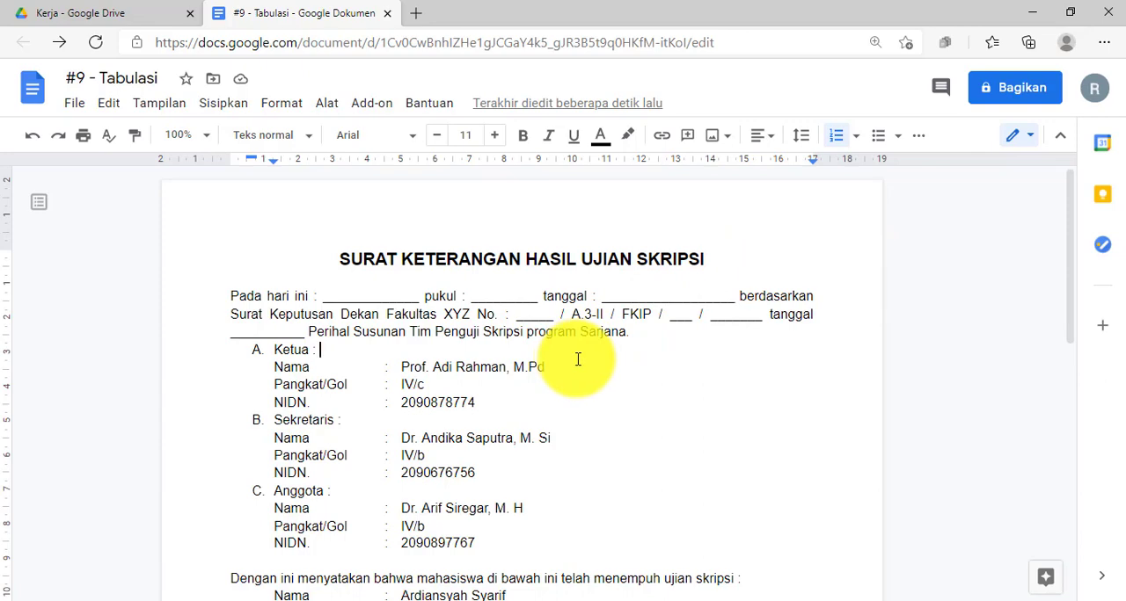